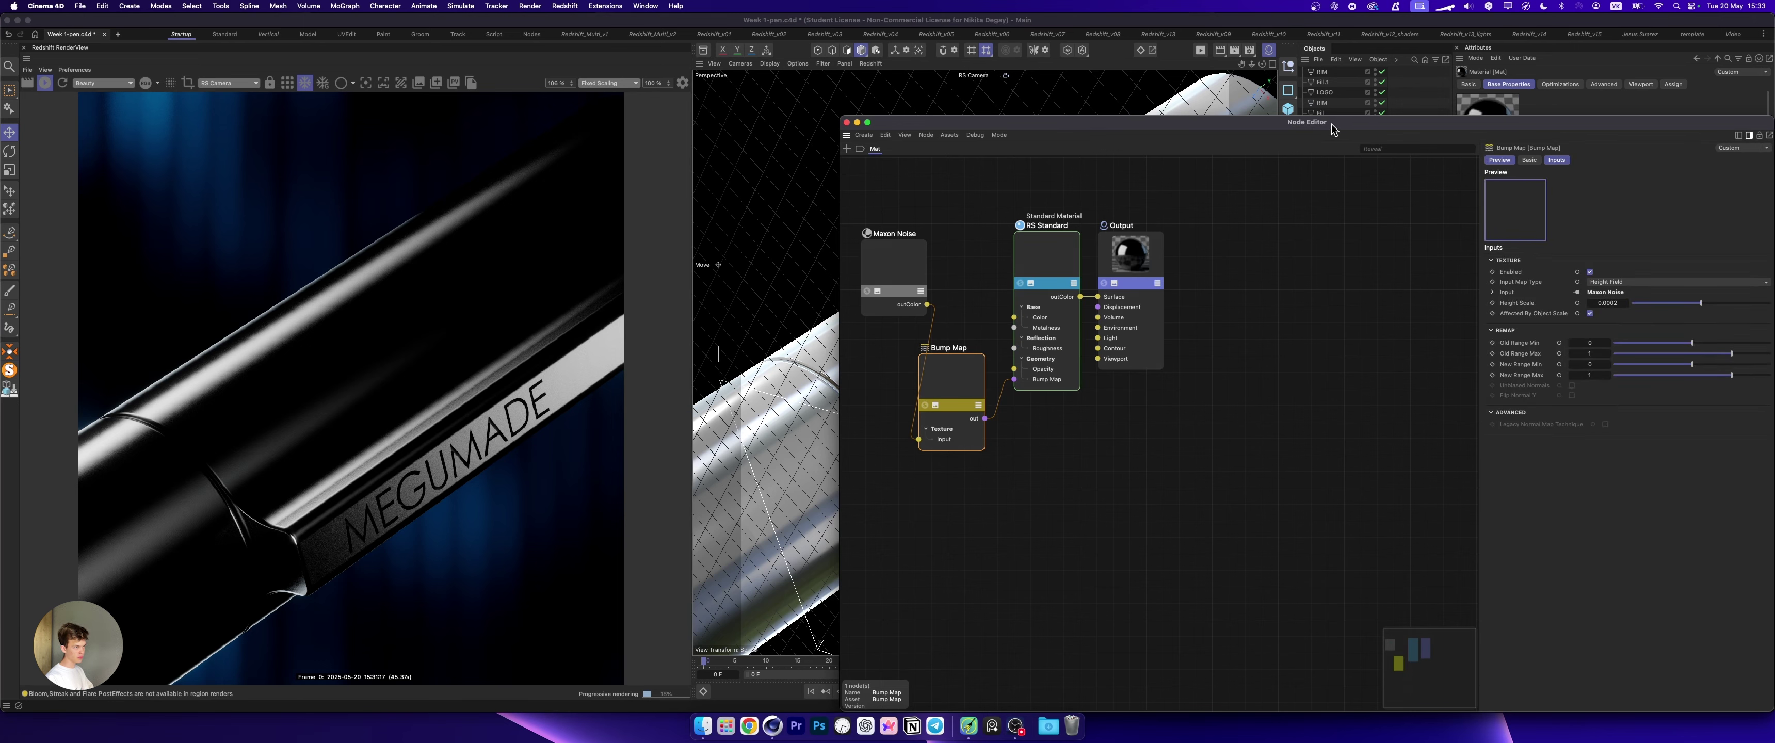
# Examine the material's Maxon Noise, Bump Map and RS Standard nodes and the pen's surface in the render
pyautogui.moveTo(1331, 123); pyautogui.dragTo(1120, 59)
pyautogui.scroll(4, 704, 193)
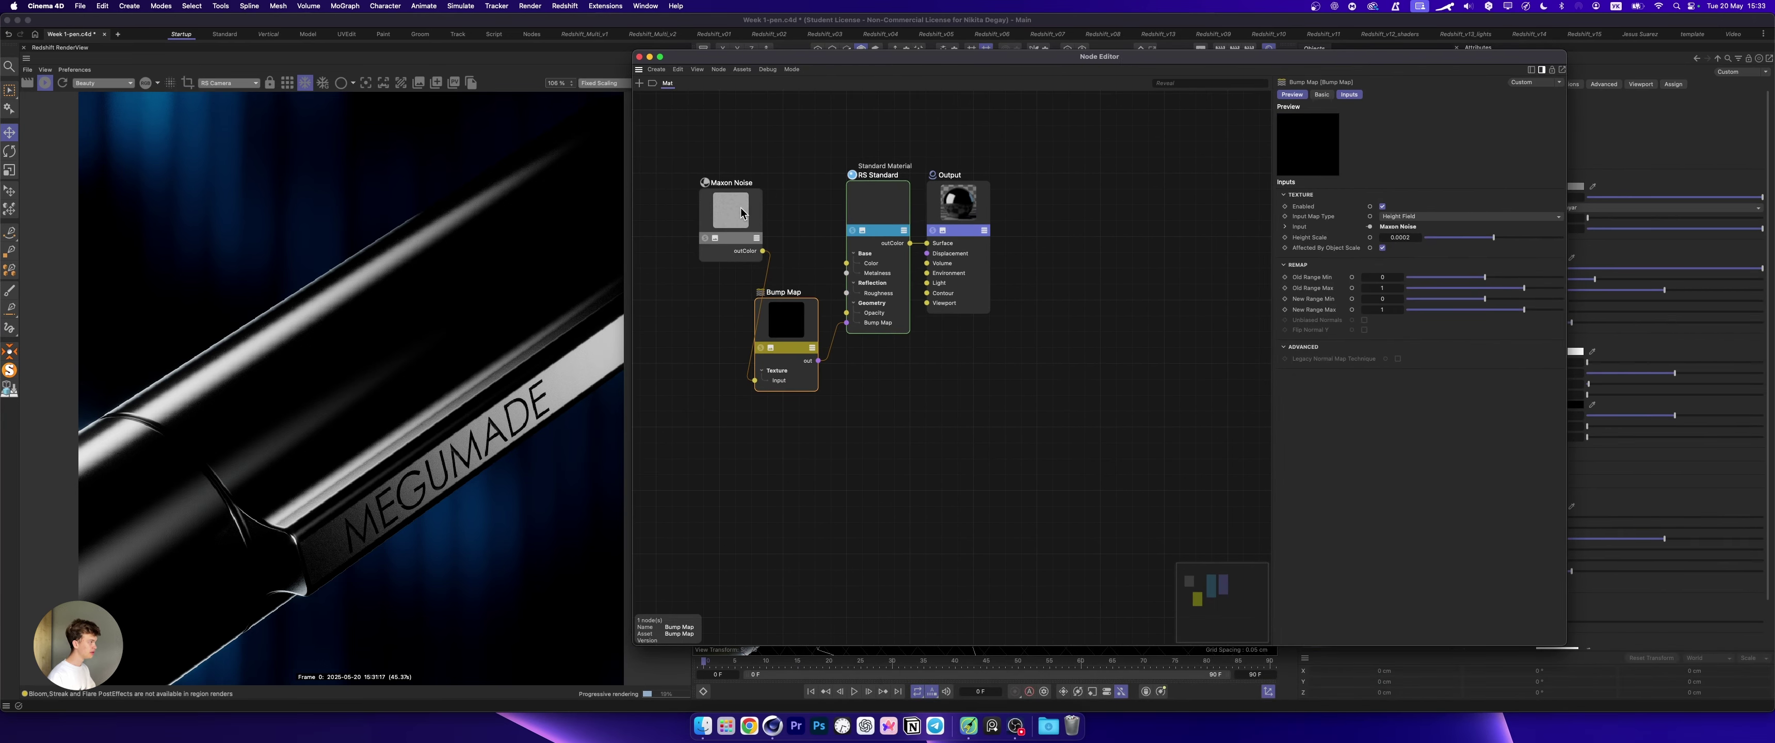
pyautogui.moveTo(732, 202); pyautogui.dragTo(684, 224)
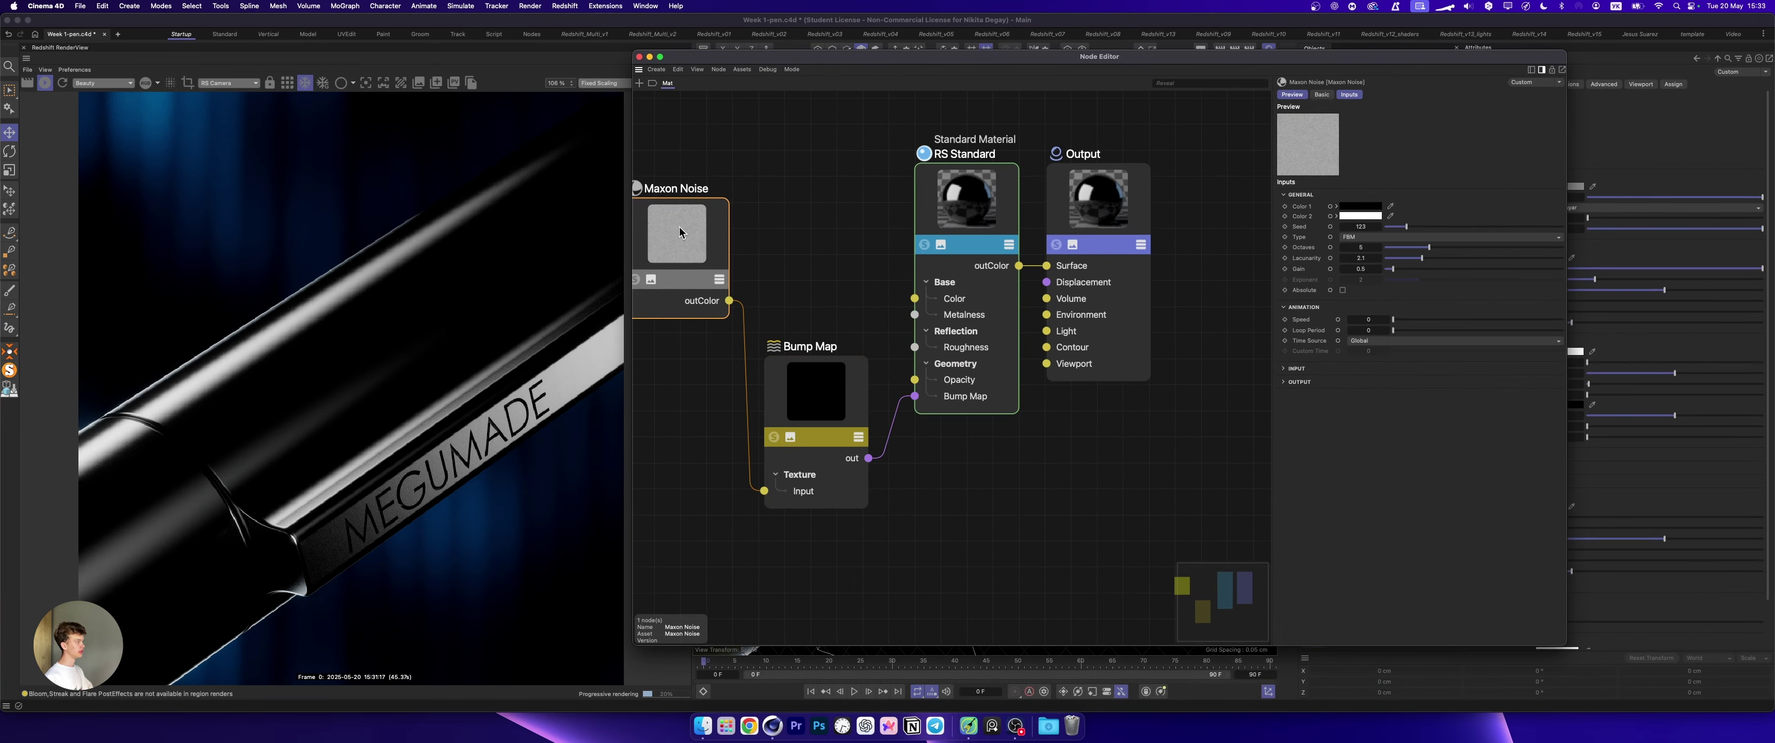
pyautogui.scroll(-1, 808, 296)
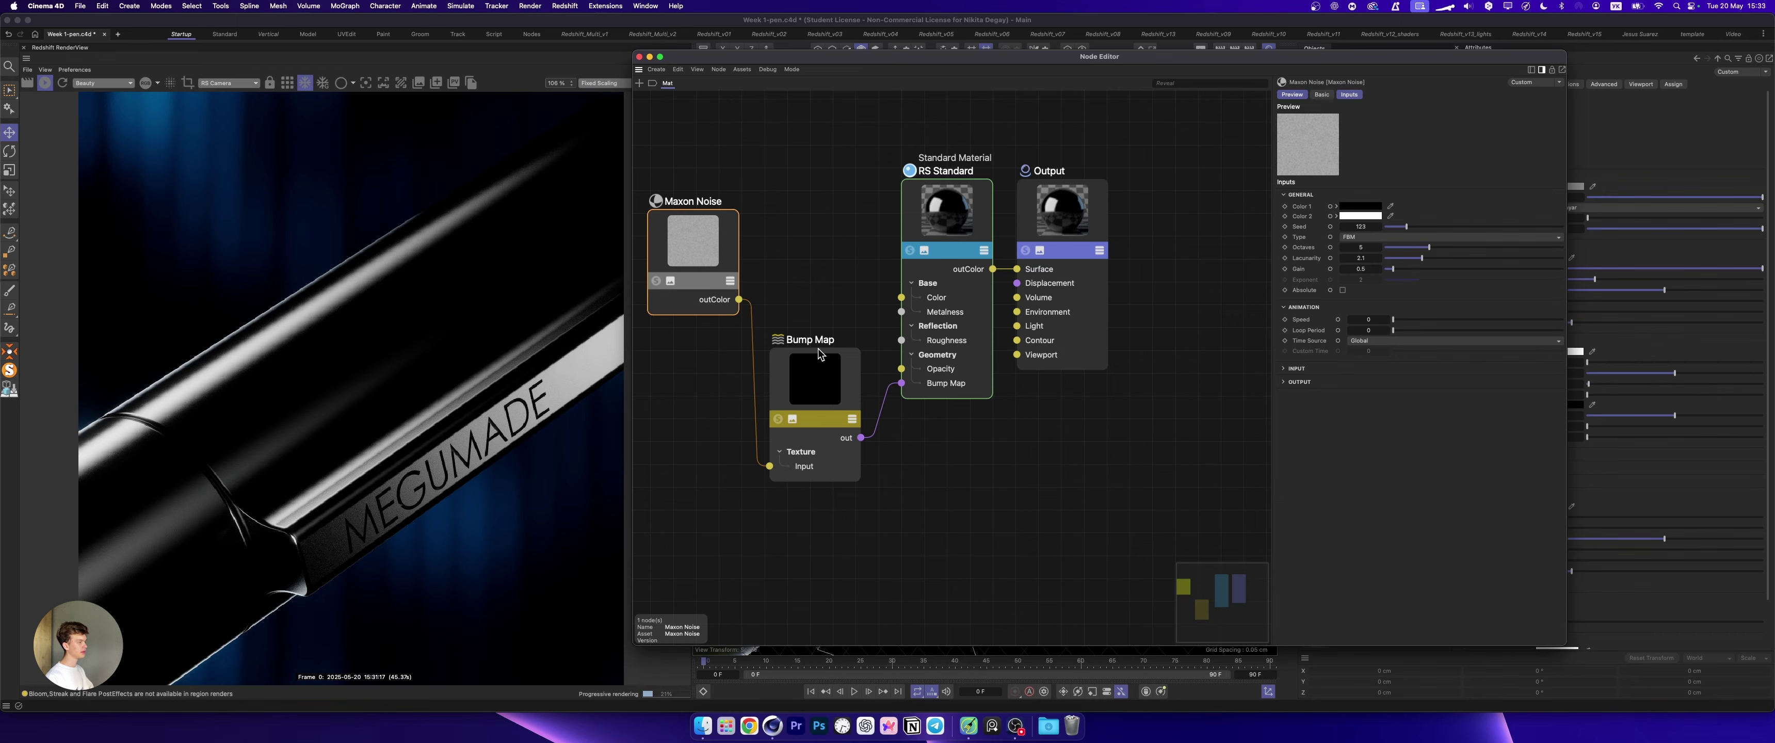
pyautogui.click(846, 376)
pyautogui.click(924, 289)
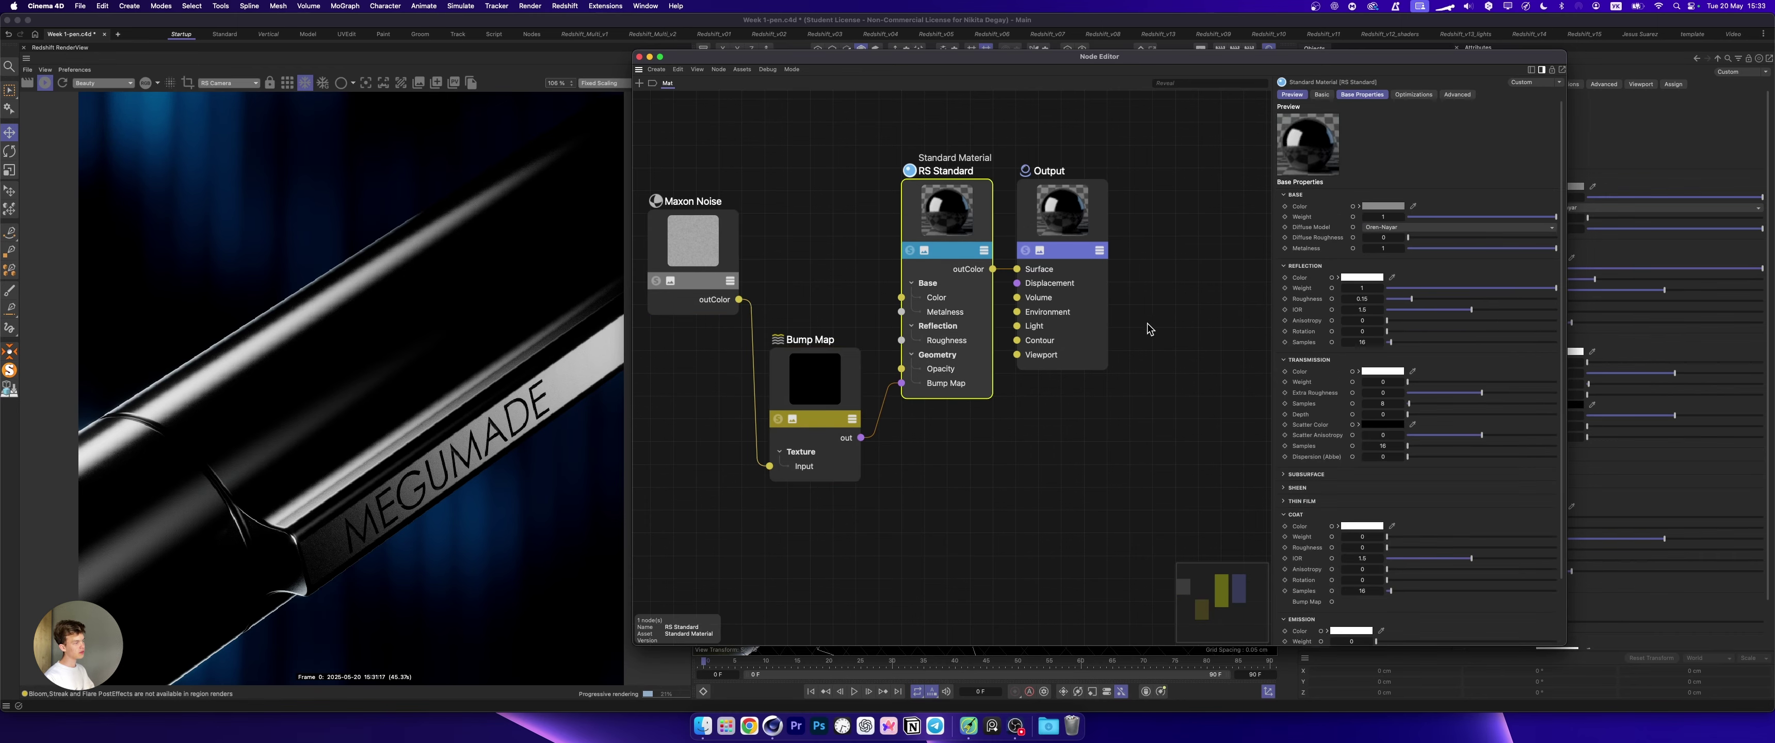
pyautogui.click(638, 56)
pyautogui.scroll(1, 427, 281)
pyautogui.scroll(1, 496, 267)
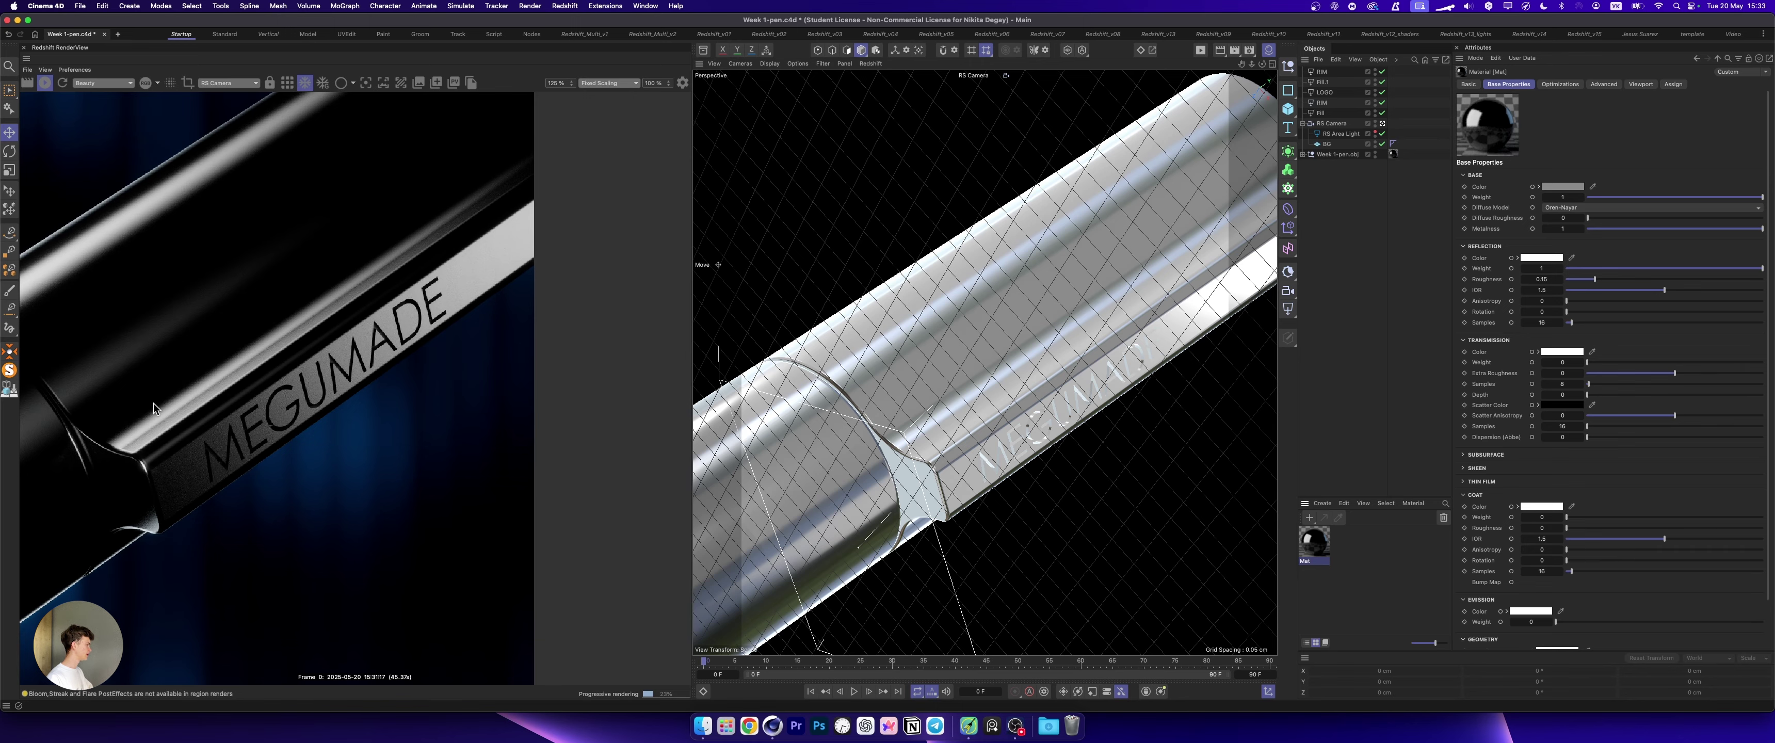
pyautogui.scroll(1, 154, 404)
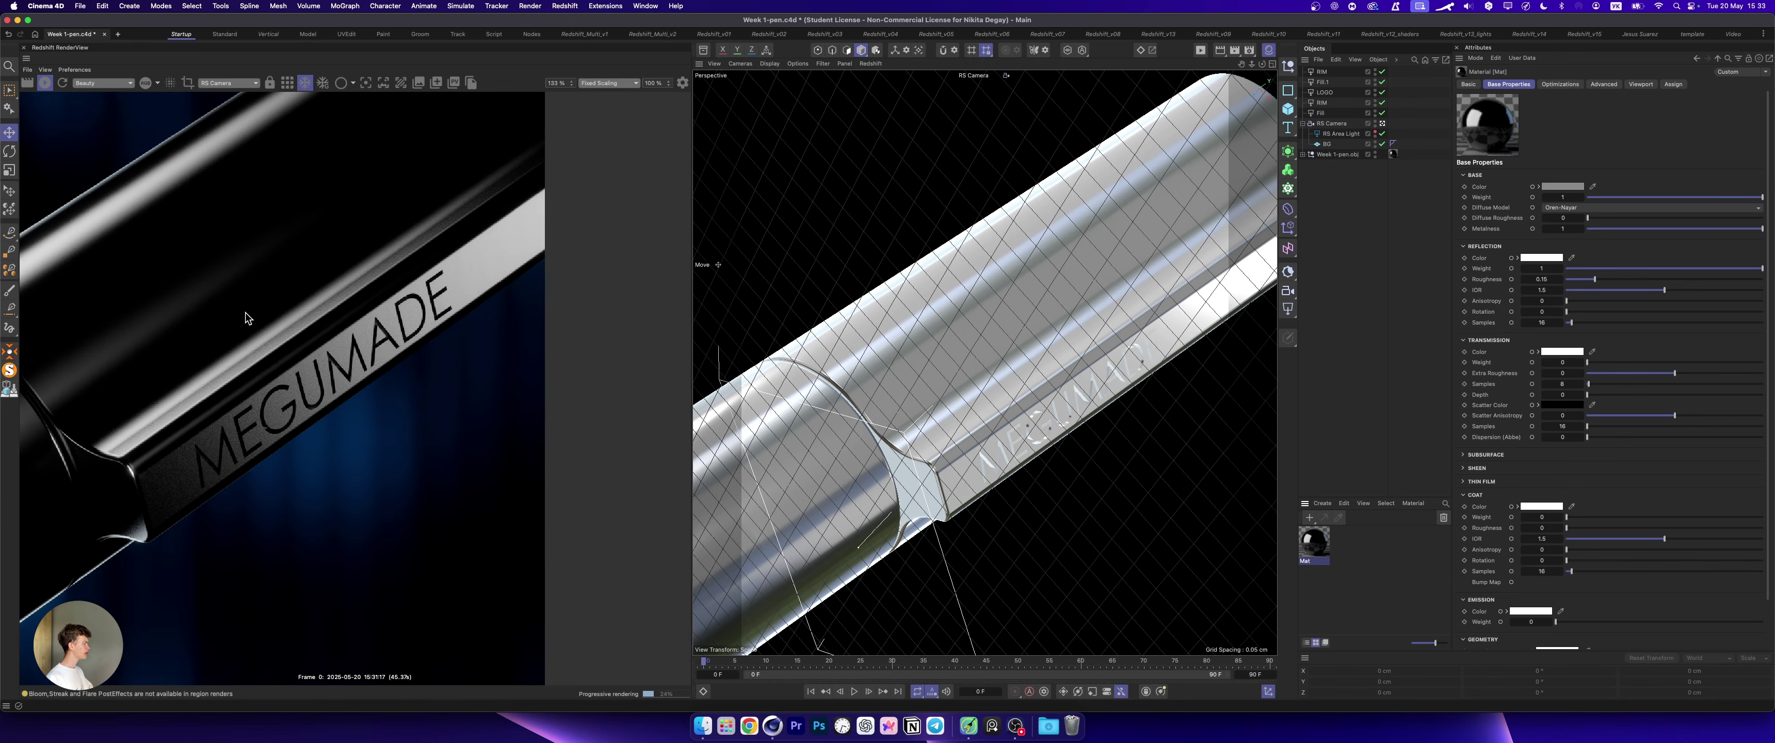
pyautogui.scroll(-5, 247, 317)
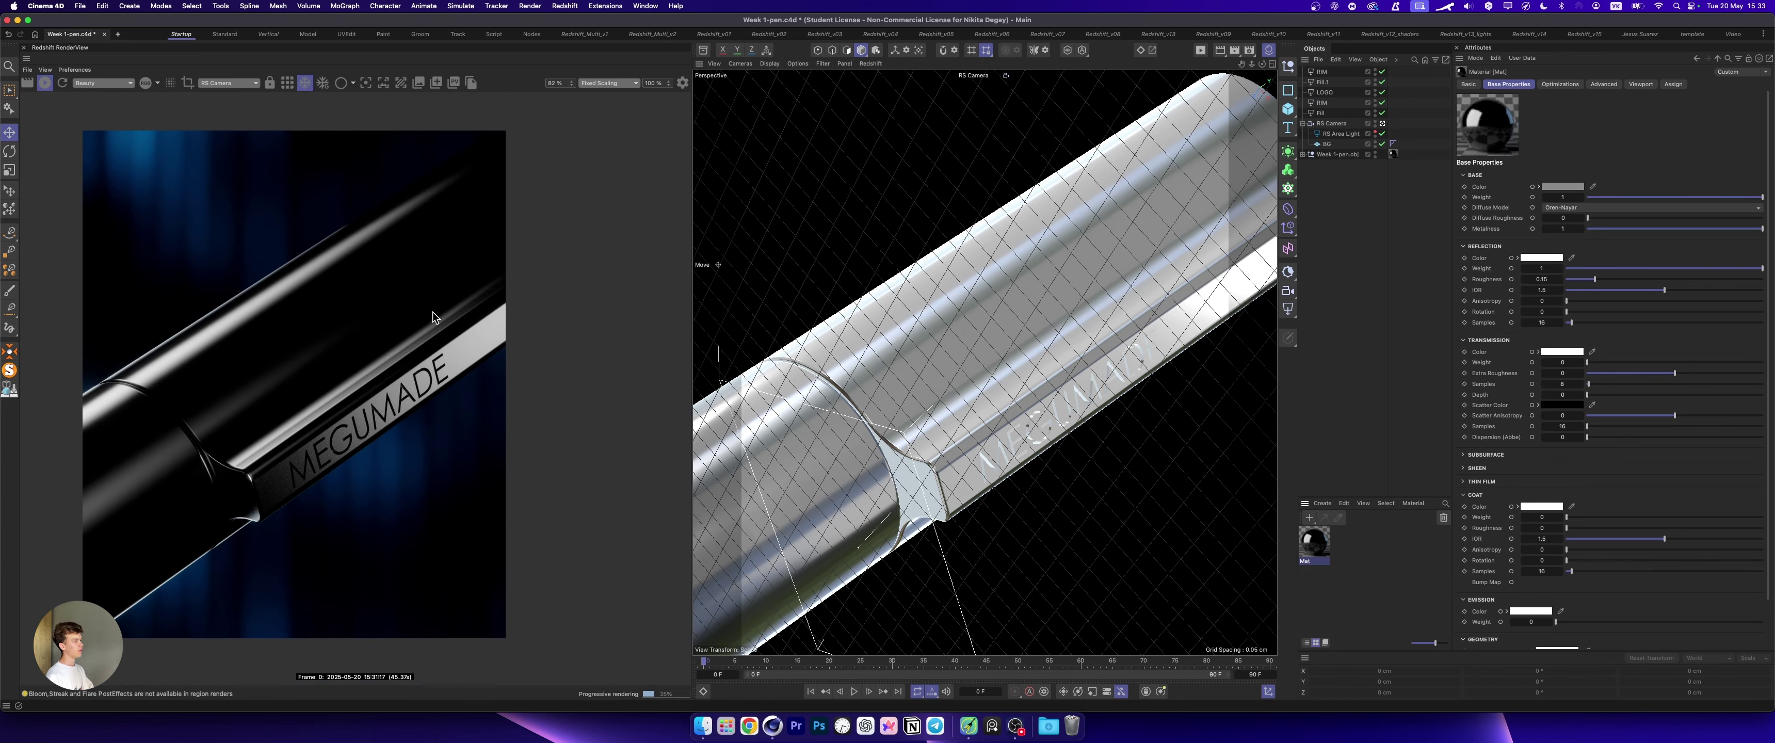
# Switch the viewport to the Default Camera, restart the render and keep the Redshift RenderView on RS Camera
pyautogui.click(1008, 76)
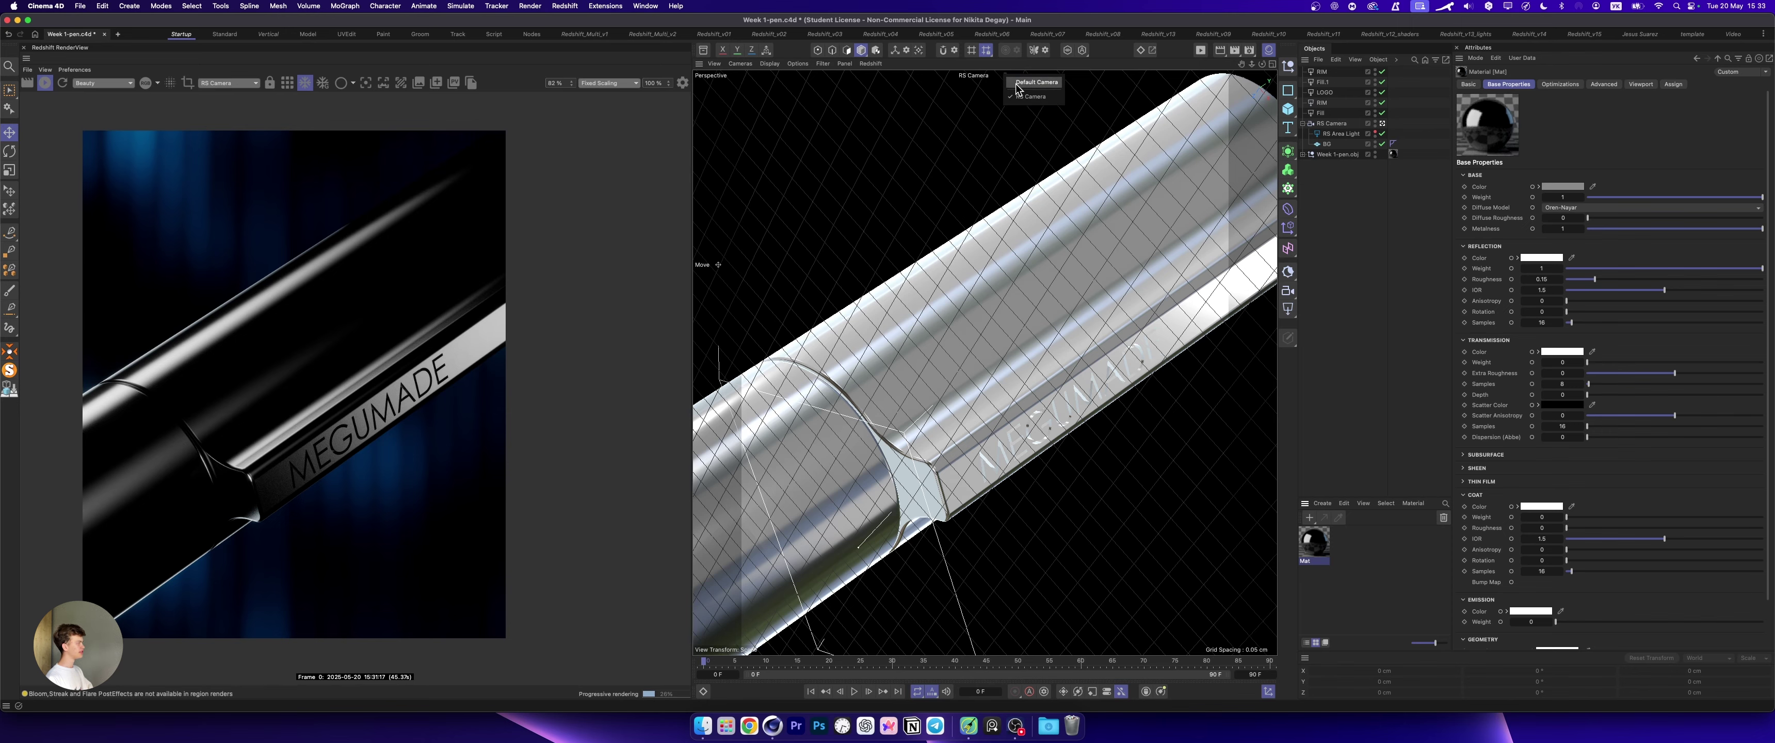
pyautogui.click(1027, 82)
pyautogui.click(241, 84)
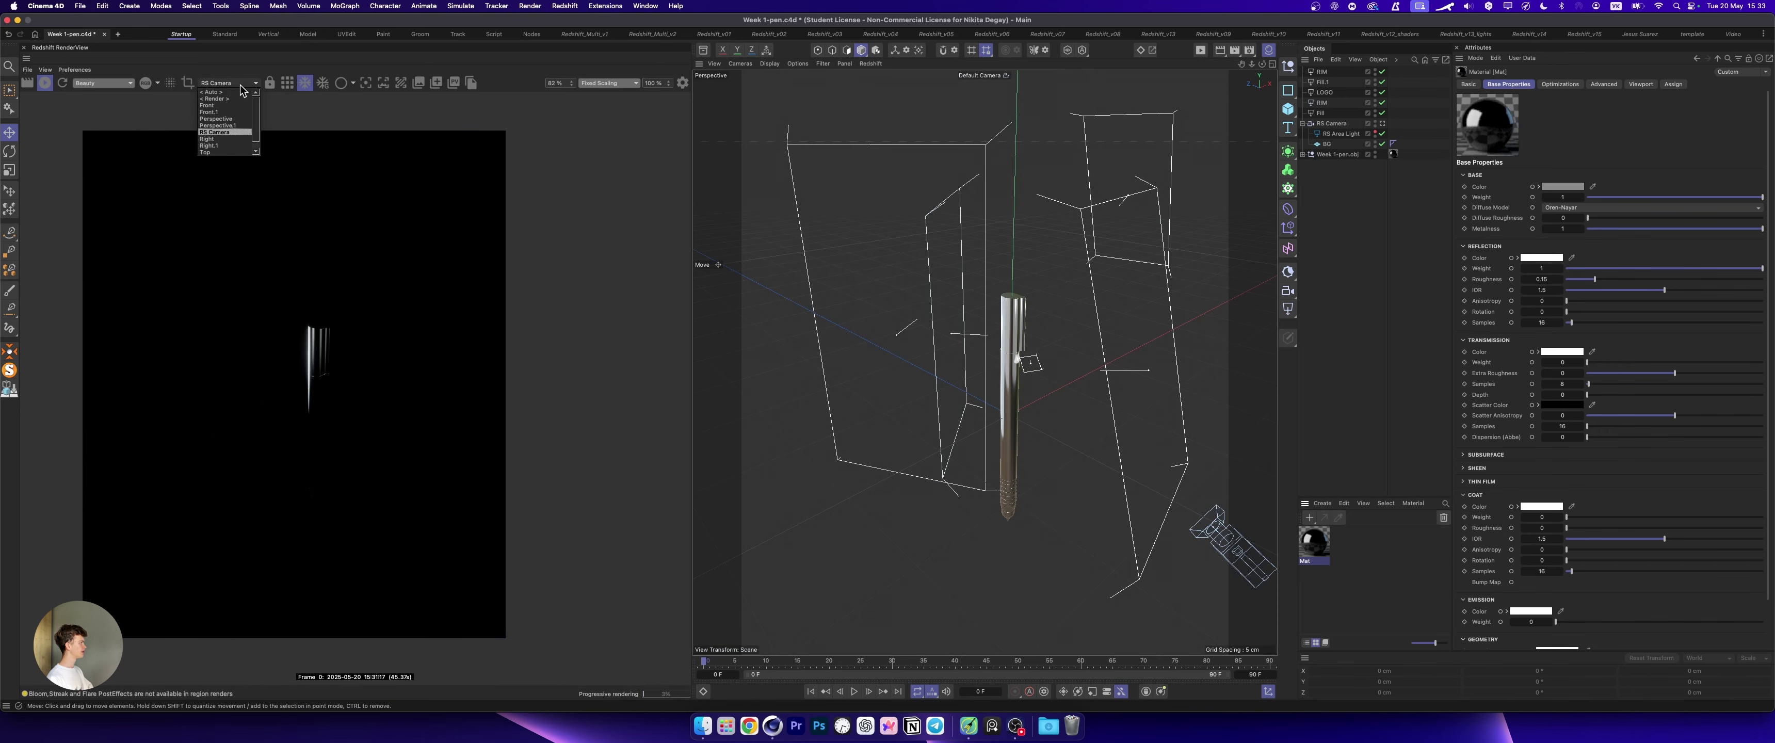
pyautogui.click(231, 132)
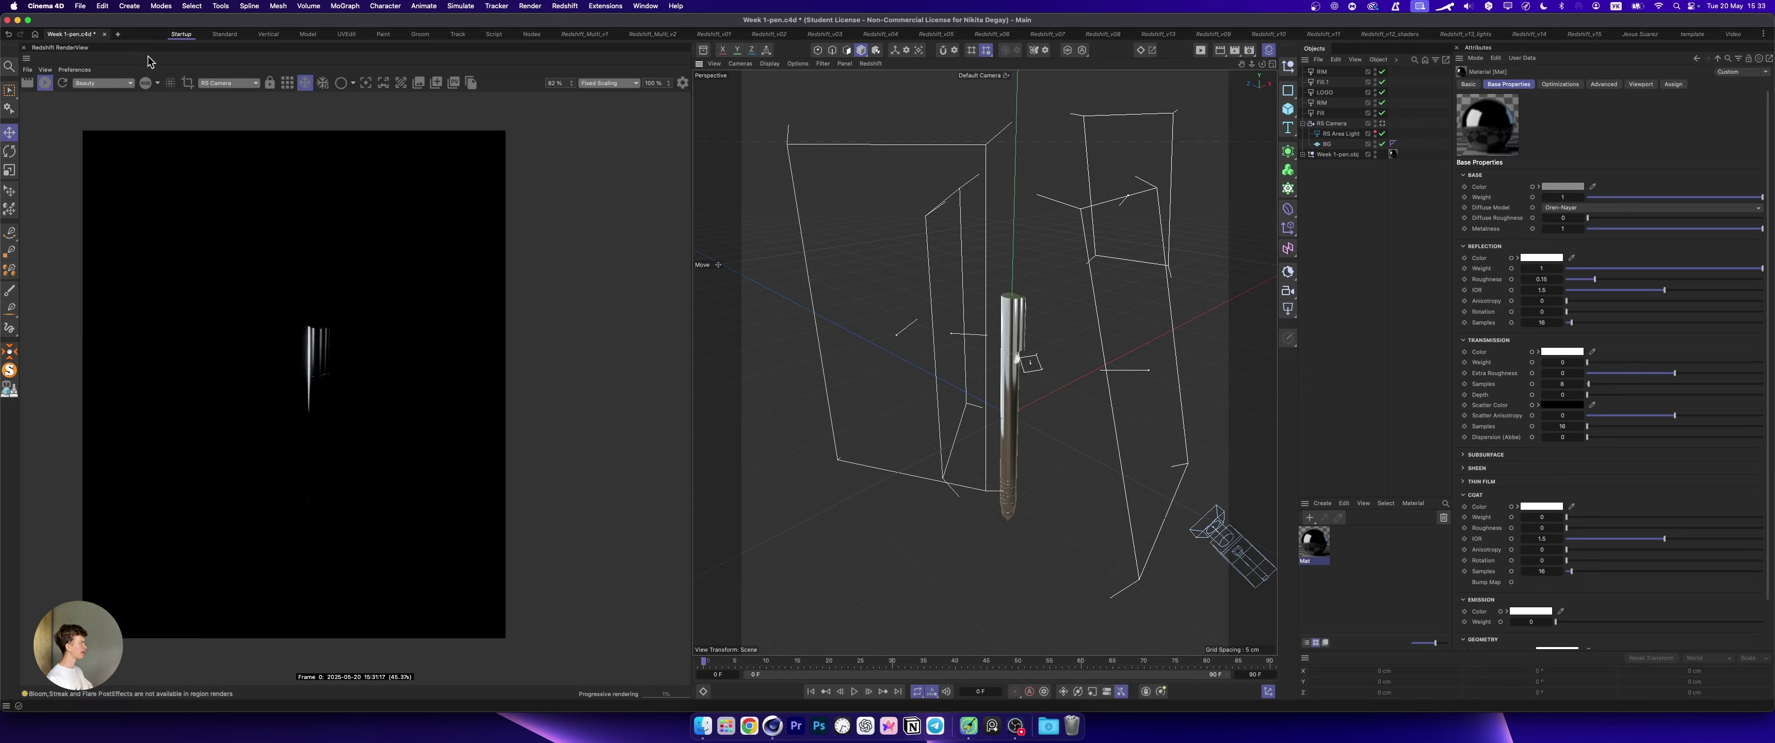
pyautogui.click(63, 82)
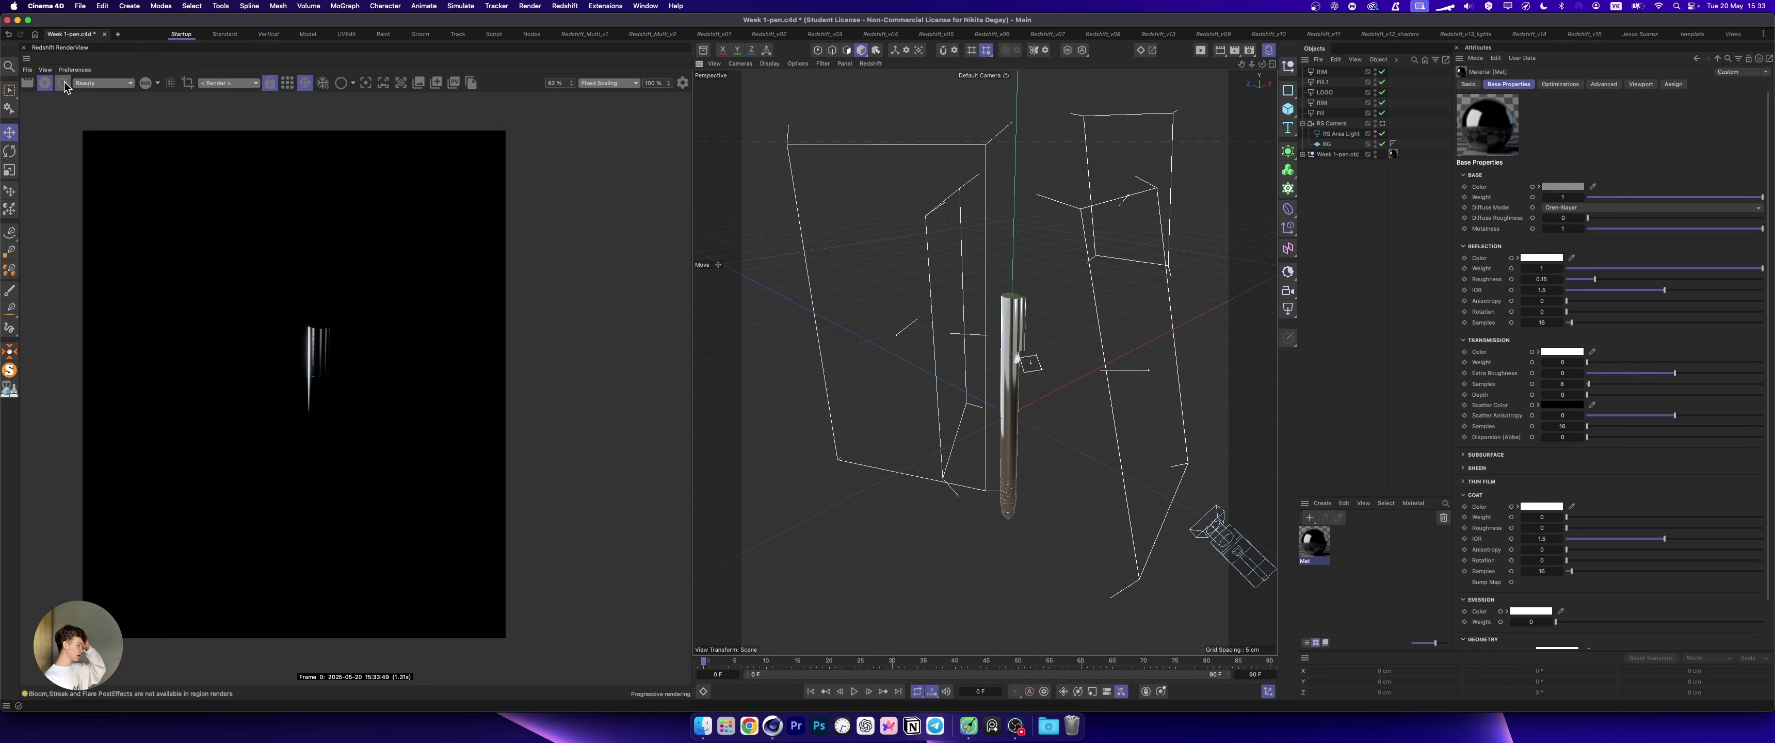
pyautogui.click(231, 82)
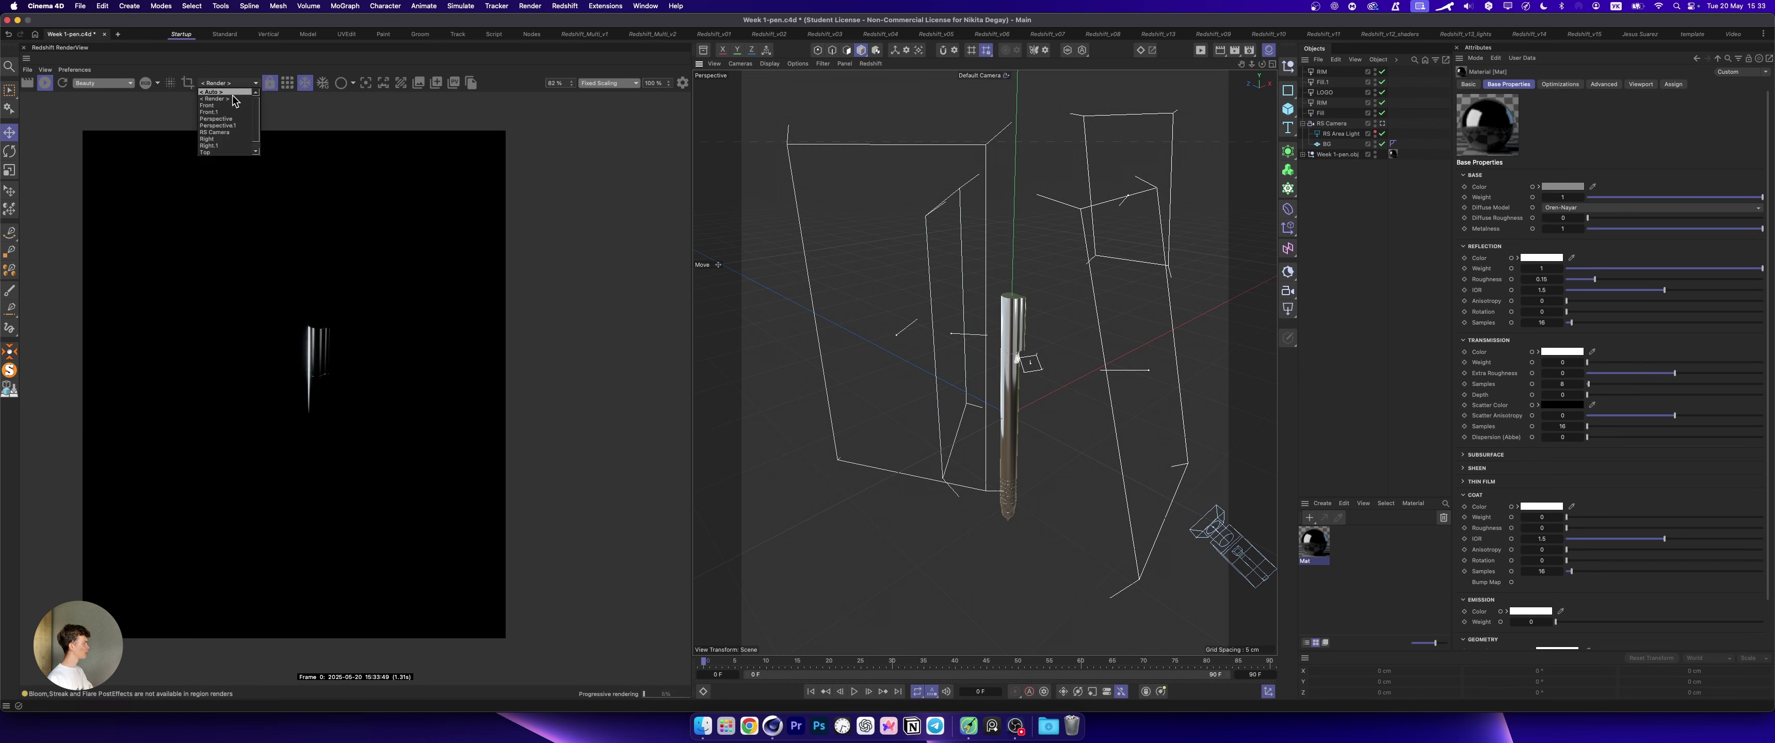
pyautogui.click(220, 132)
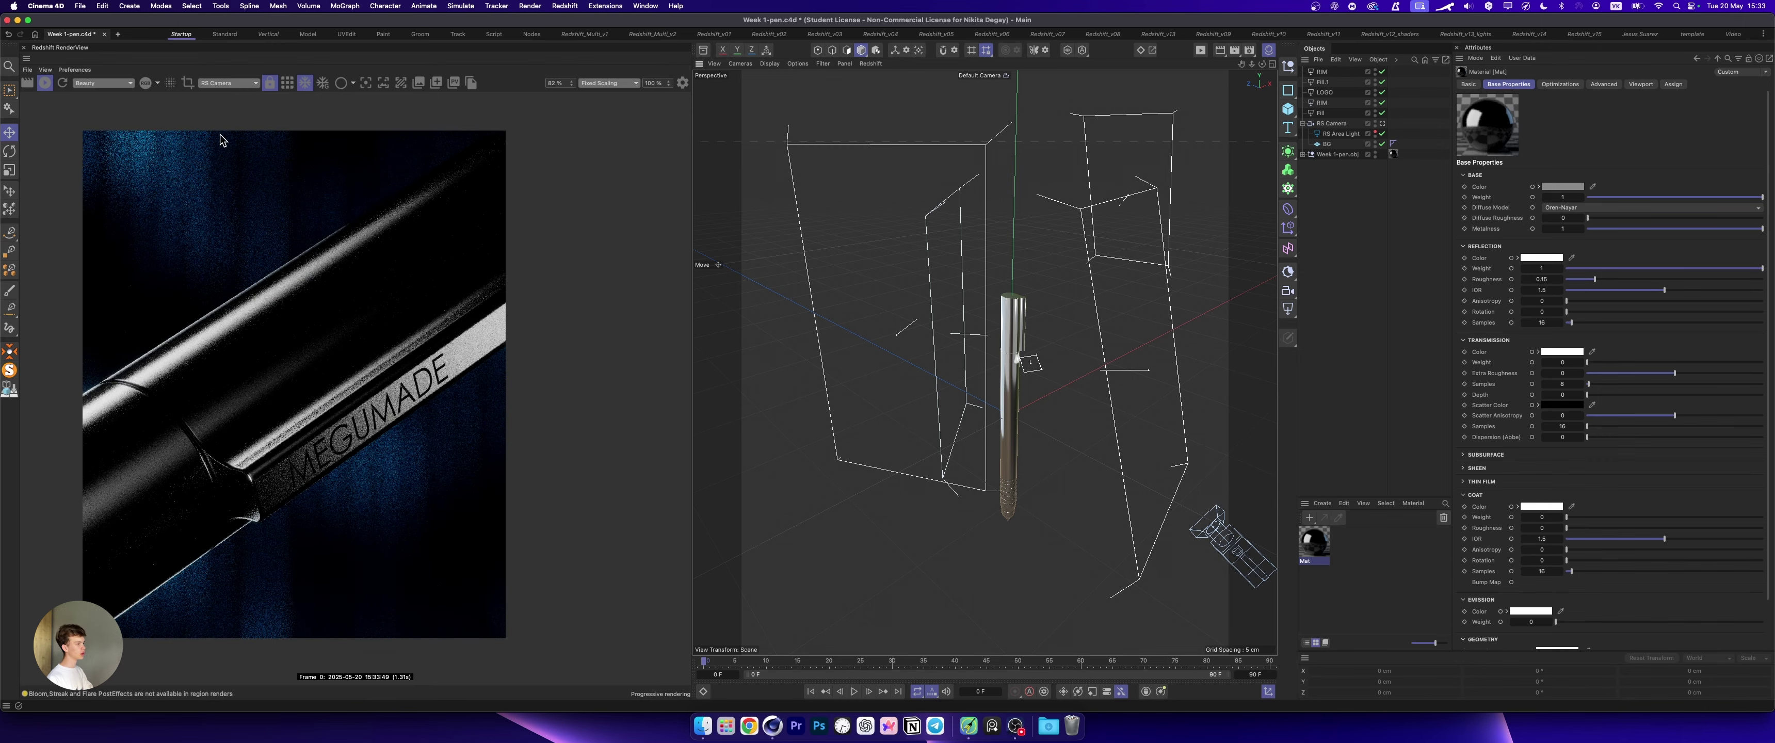
# Disable all five lights listed outside the RS Camera hierarchy
pyautogui.keyDown('alt'); pyautogui.moveTo(1005, 370); pyautogui.dragTo(1022, 357); pyautogui.keyUp('alt')
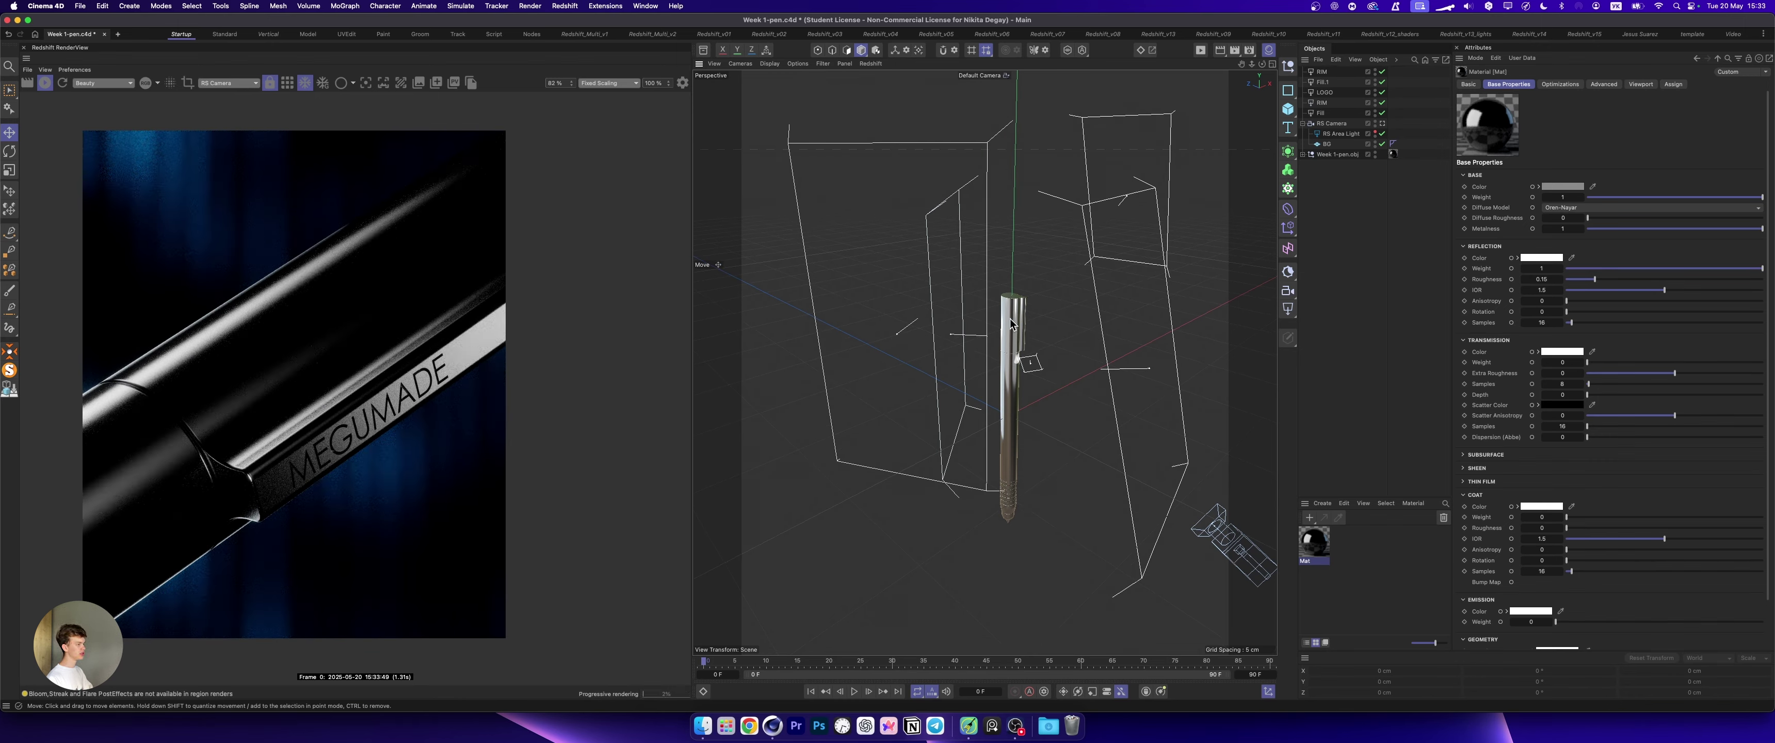
pyautogui.keyDown('alt'); pyautogui.moveTo(1010, 319); pyautogui.dragTo(1027, 303); pyautogui.keyUp('alt')
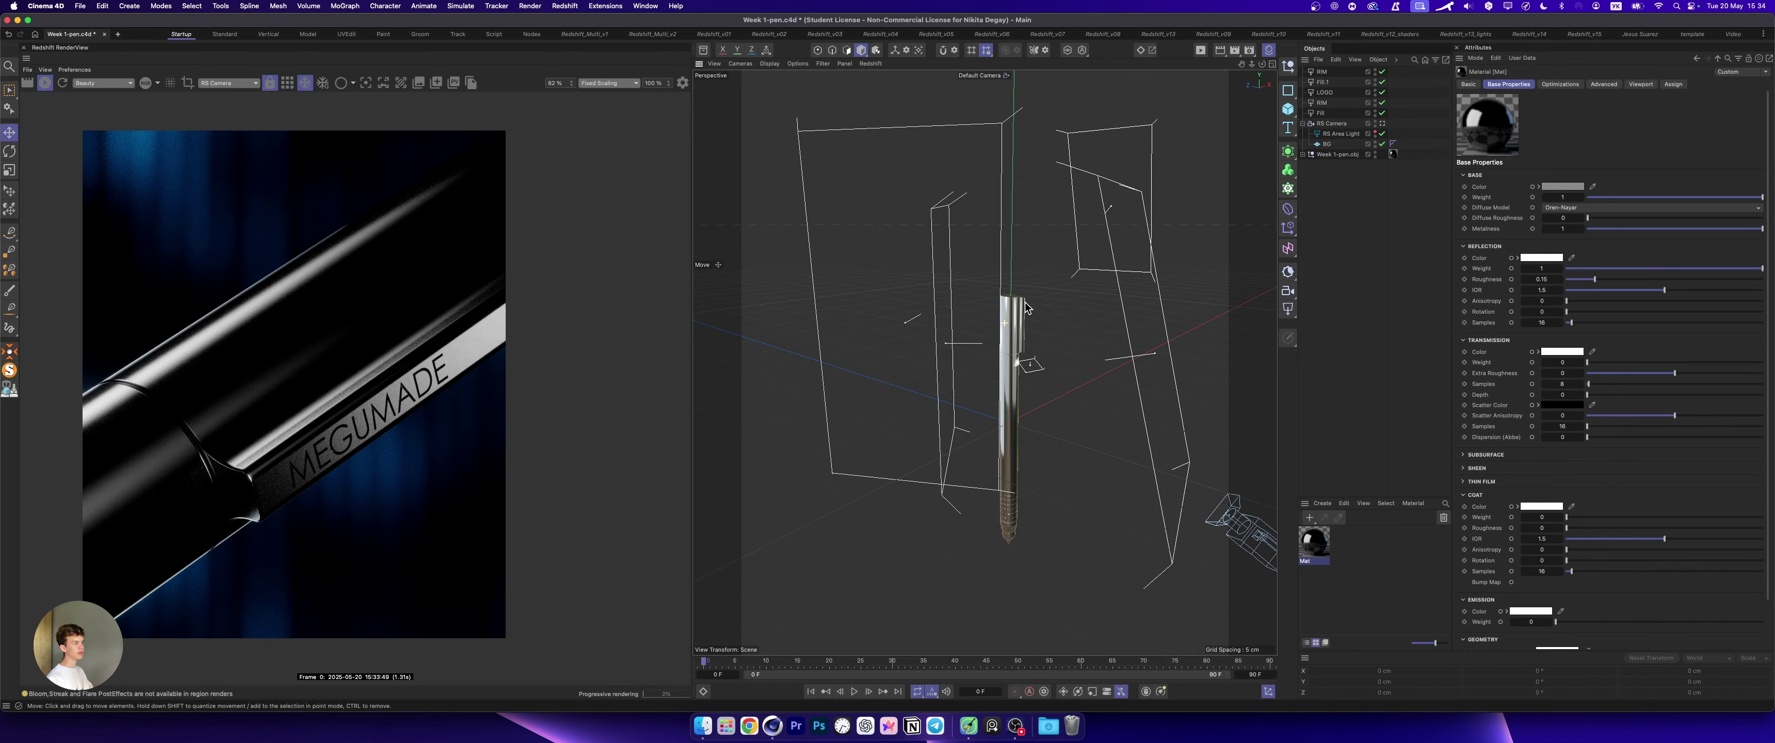
pyautogui.click(1303, 124)
pyautogui.moveTo(1383, 113); pyautogui.dragTo(1382, 72)
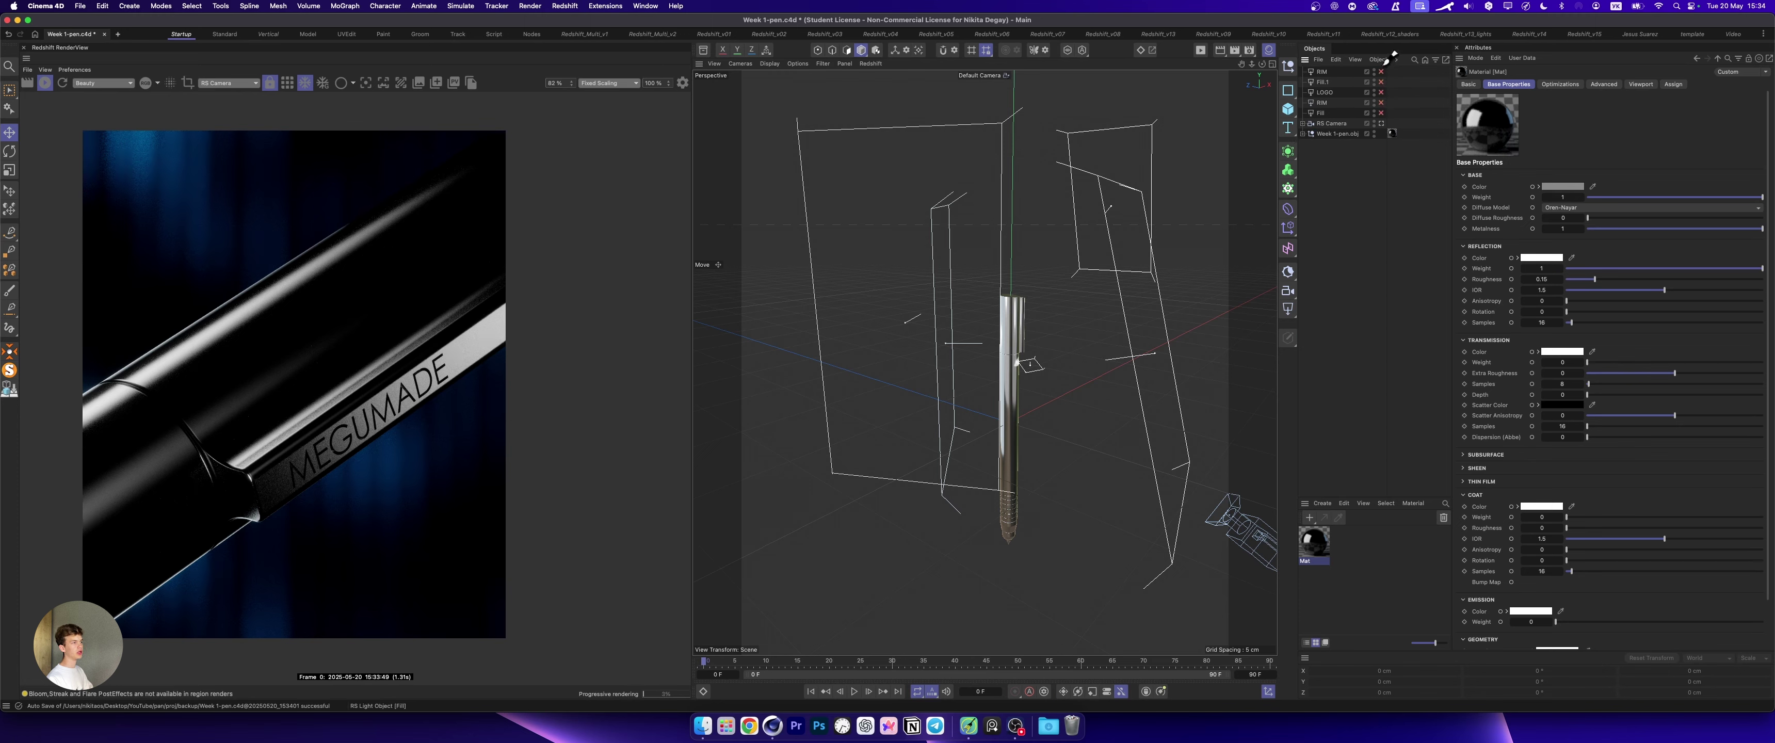
# Inspect the background plane and the RS Area Light nested under RS Camera
pyautogui.click(1303, 124)
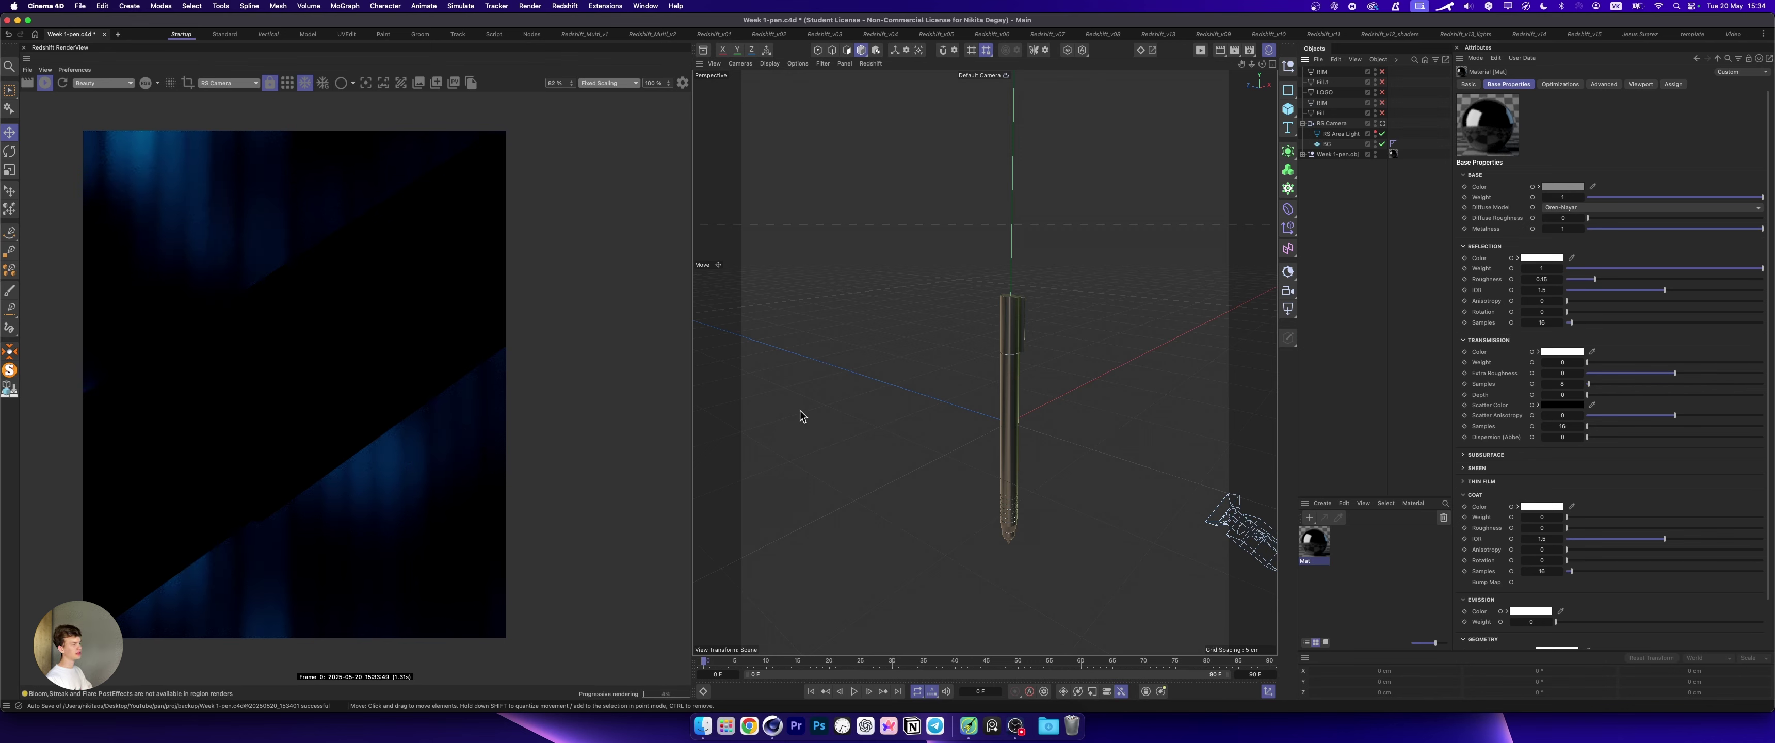
pyautogui.keyDown('alt'); pyautogui.moveTo(1012, 347); pyautogui.dragTo(1173, 229); pyautogui.keyUp('alt')
pyautogui.click(1326, 143)
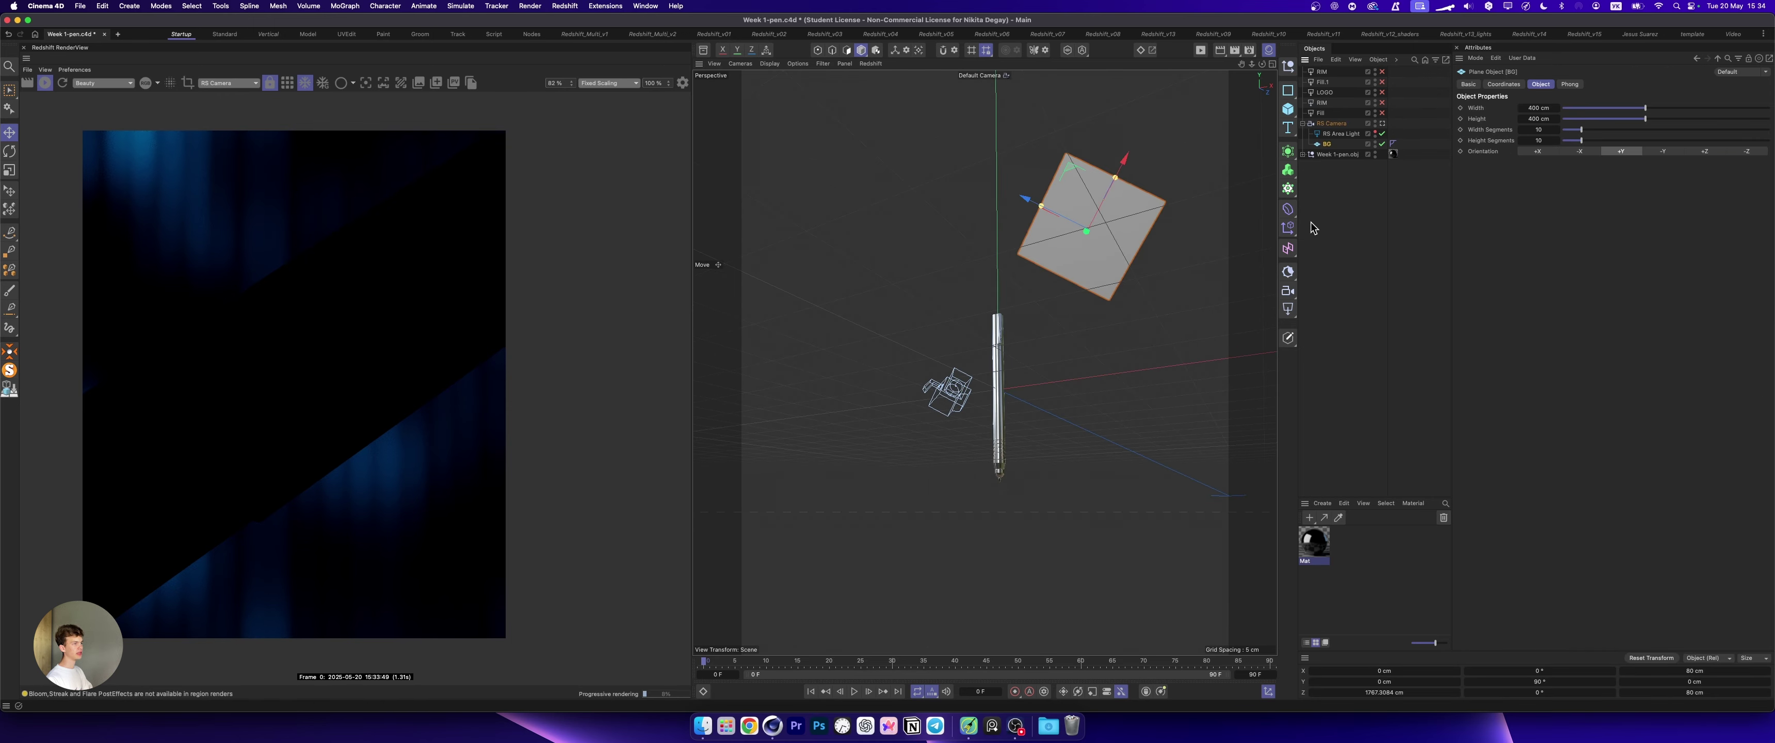
pyautogui.click(1340, 134)
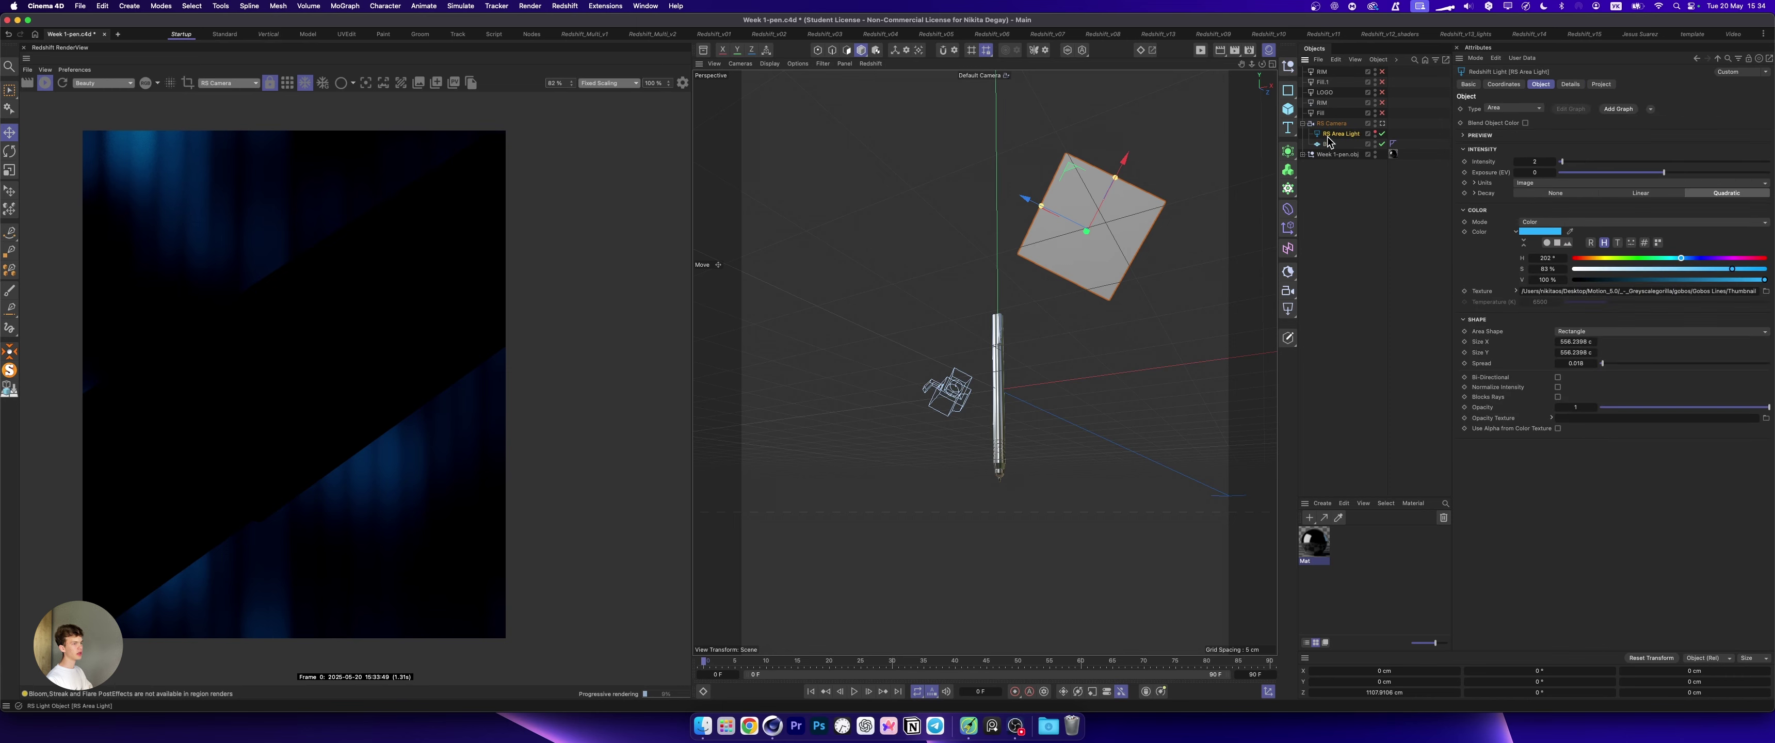
pyautogui.click(1032, 371)
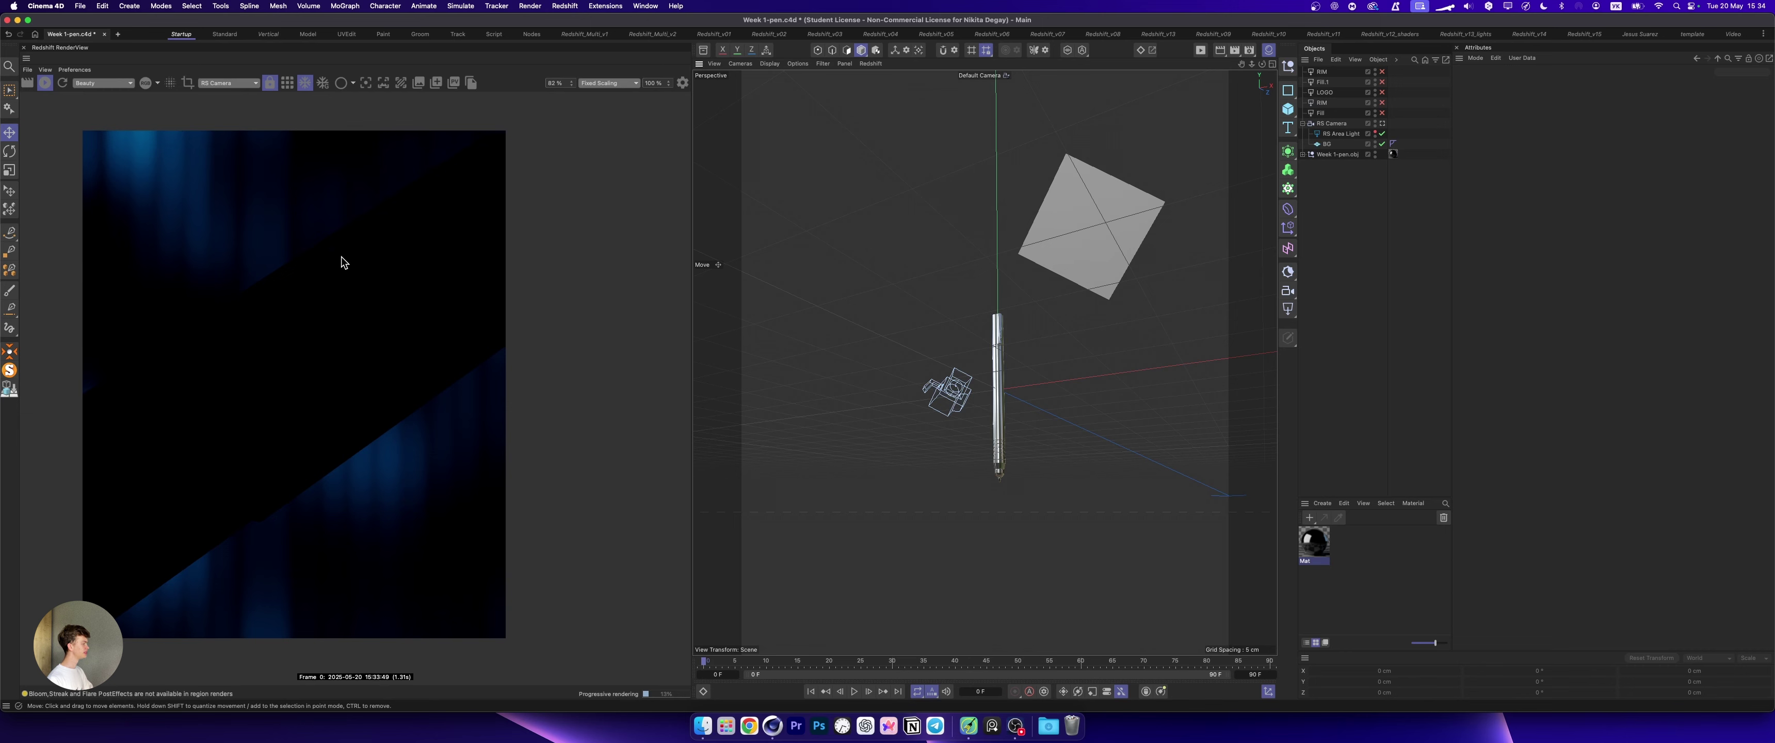
# Try raising the background RS Area Light's intensity to about 36, and undo the change
pyautogui.click(1341, 134)
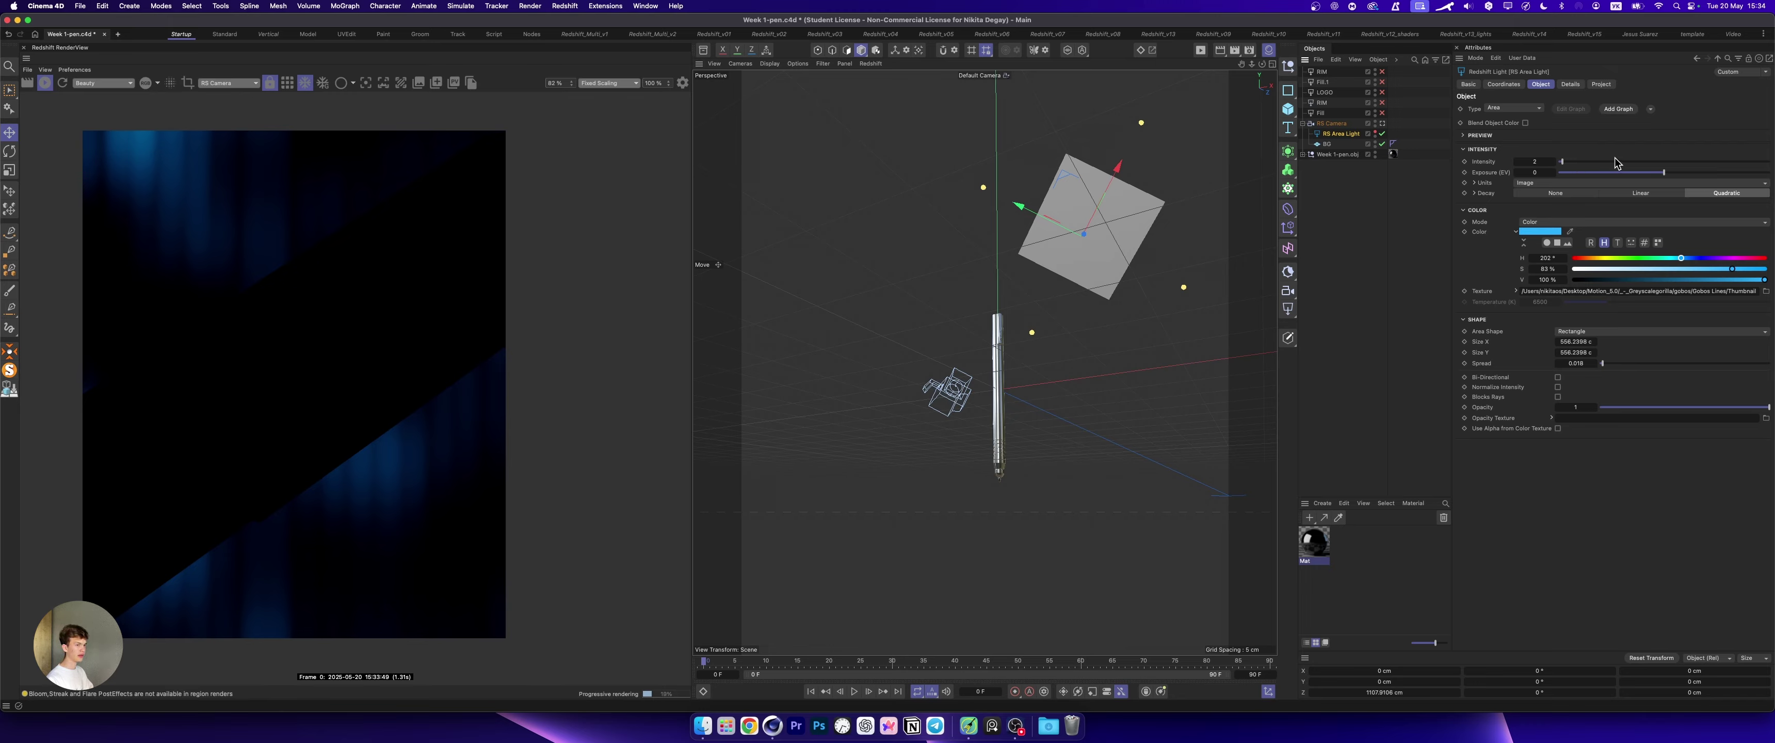
pyautogui.click(1636, 161)
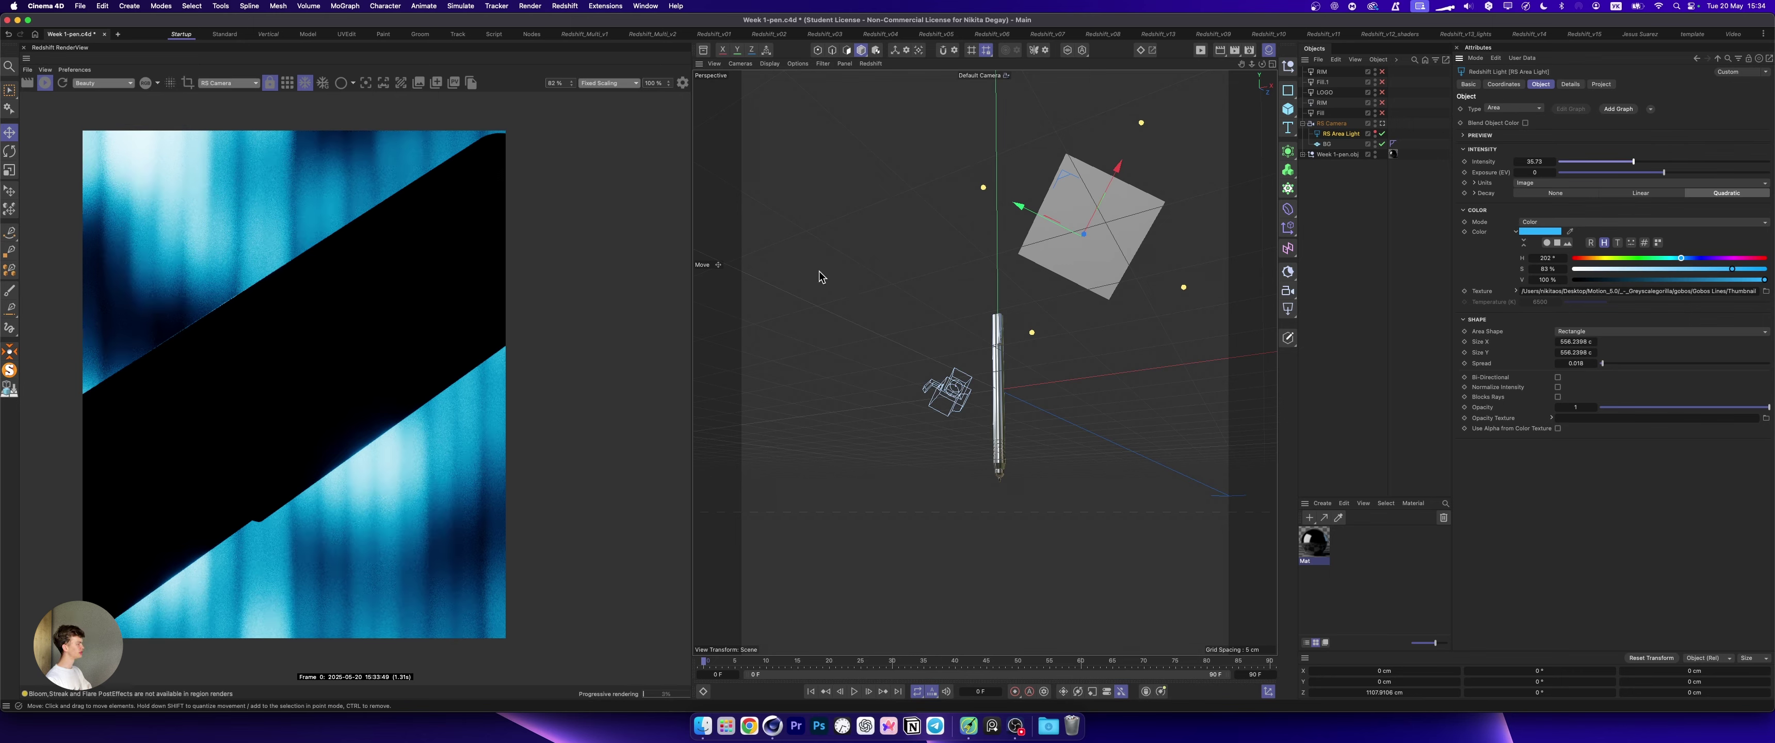
pyautogui.press('super+z')
# Collapse the RS Camera hierarchy and re-enable only the area light listed directly before it
pyautogui.click(1303, 122)
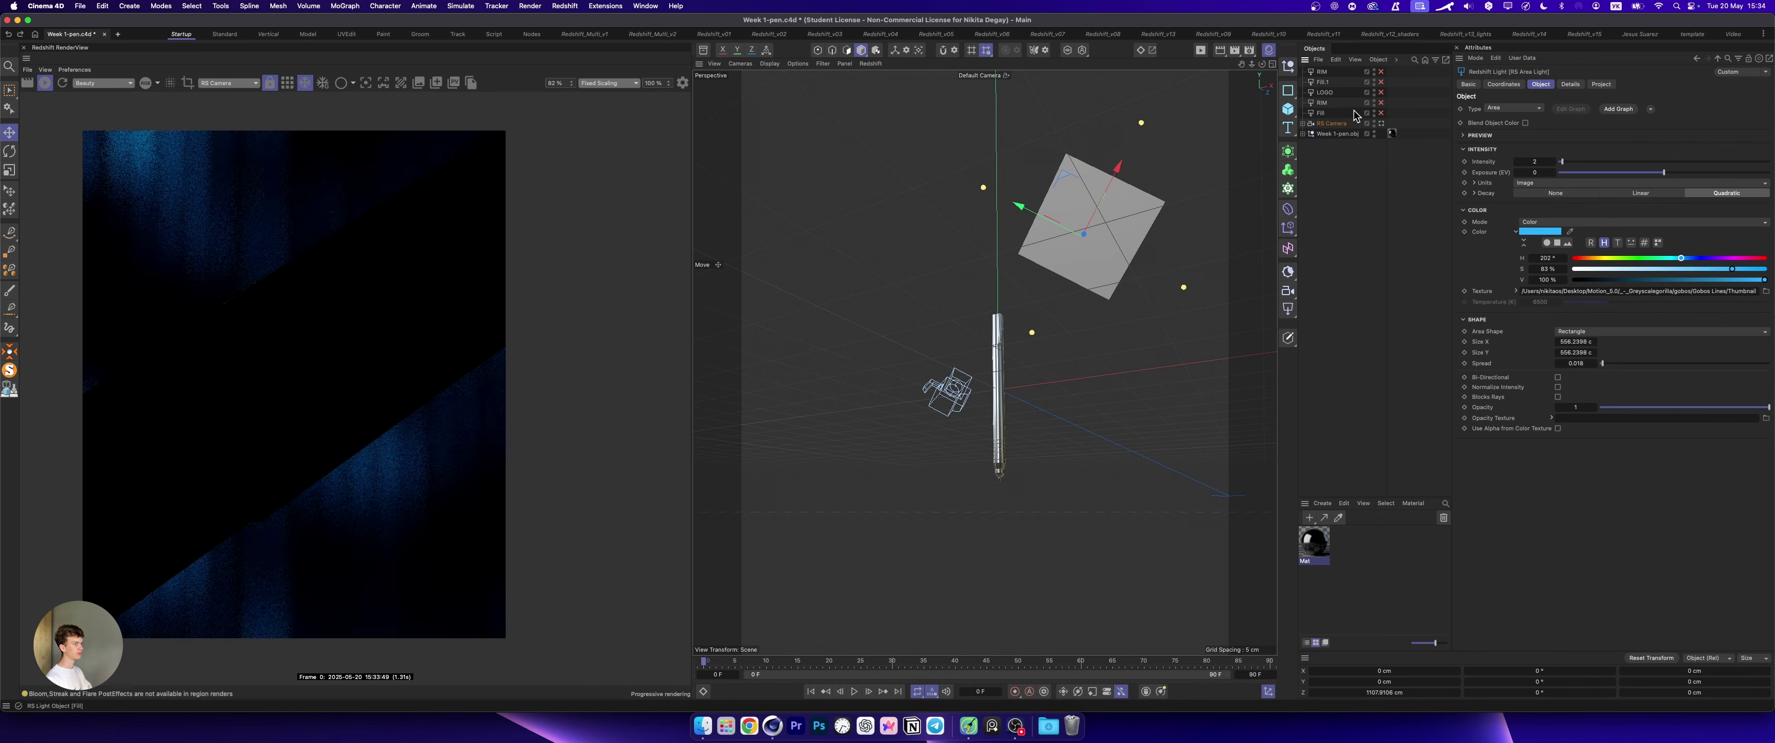
pyautogui.click(1354, 115)
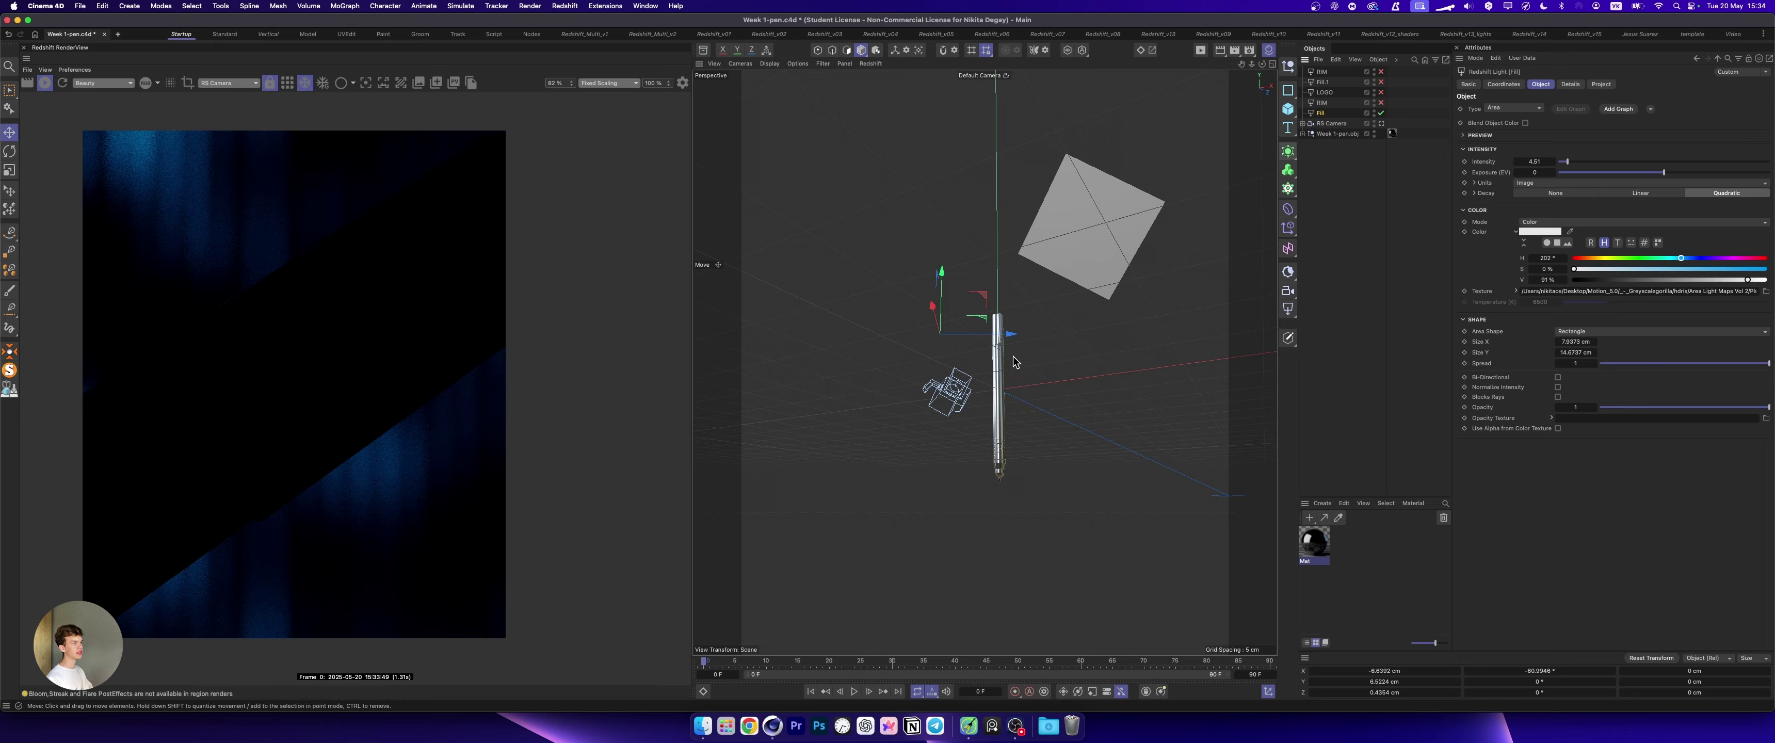
pyautogui.scroll(5, 992, 359)
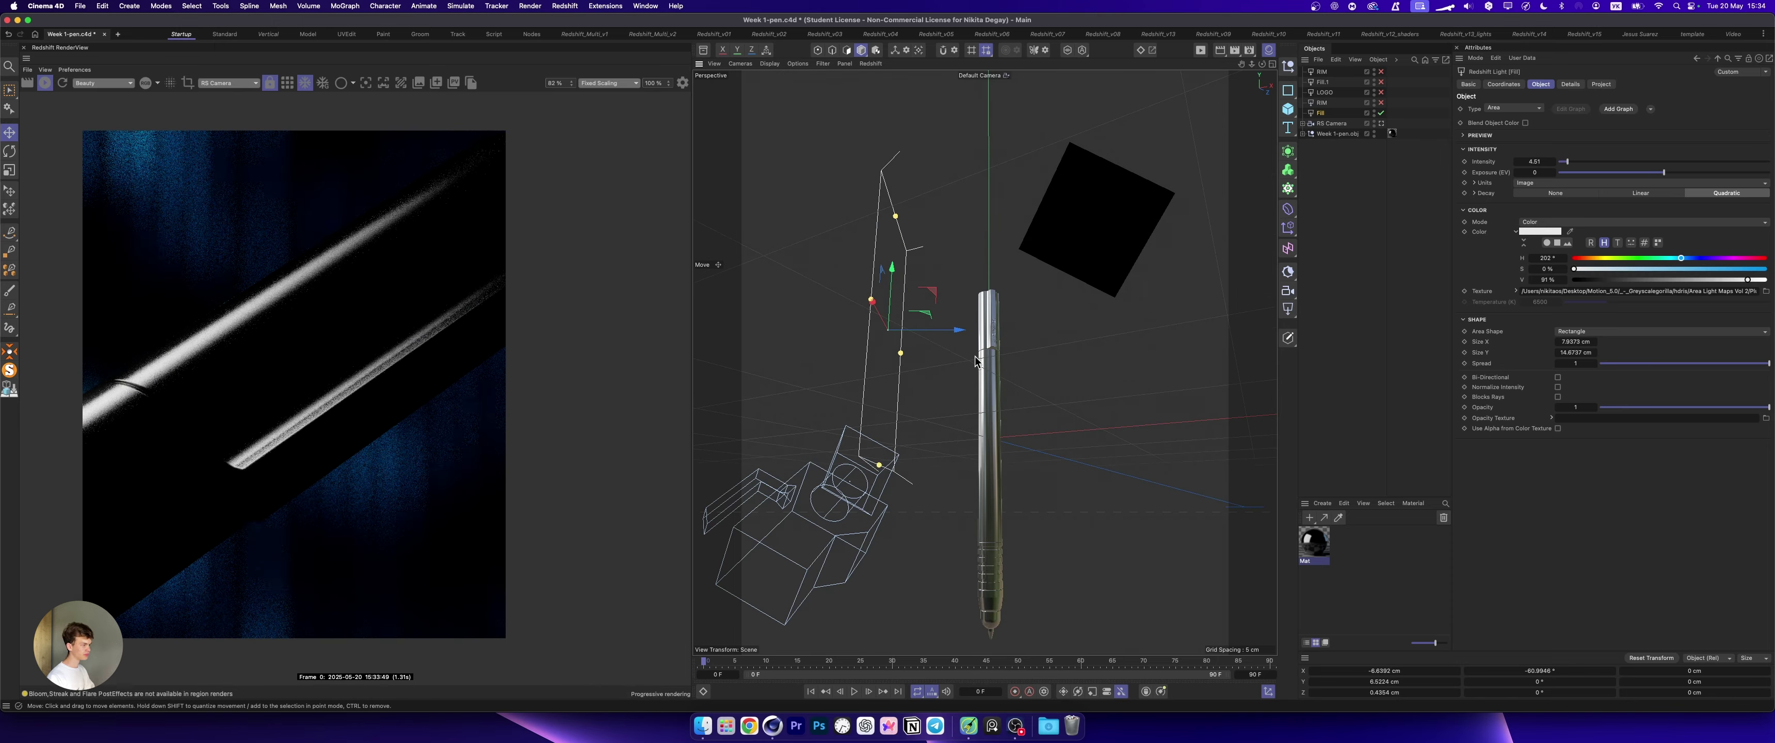
pyautogui.scroll(4, 995, 495)
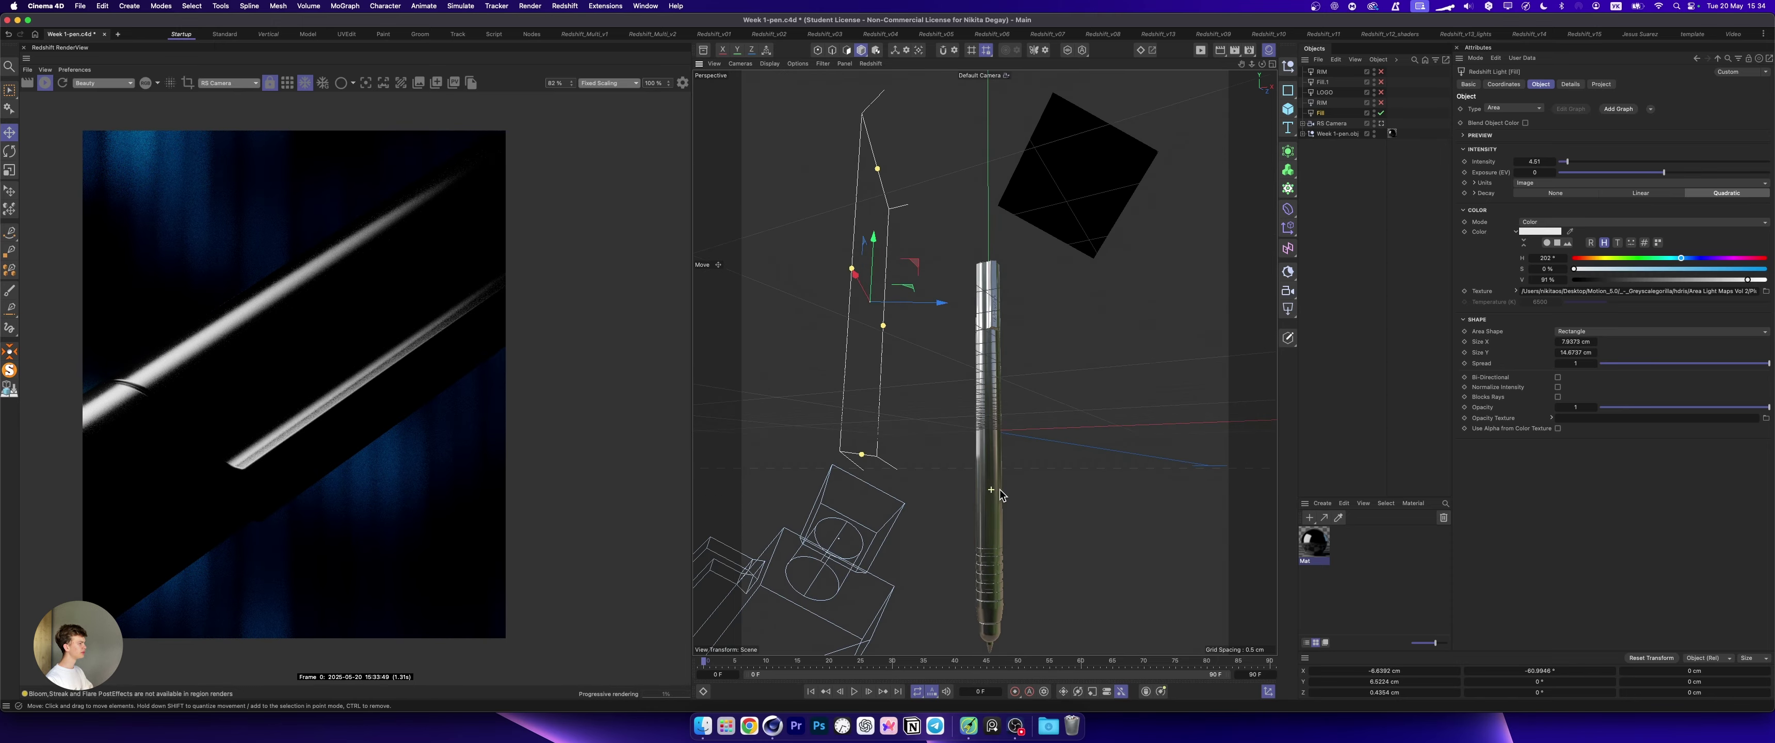
# Examine from several angles how the enabled area light is placed relative to the pen
pyautogui.keyDown('alt'); pyautogui.moveTo(1001, 491); pyautogui.dragTo(930, 386, button='middle'); pyautogui.keyUp('alt')
pyautogui.keyDown('alt'); pyautogui.moveTo(930, 487); pyautogui.dragTo(931, 518); pyautogui.keyUp('alt')
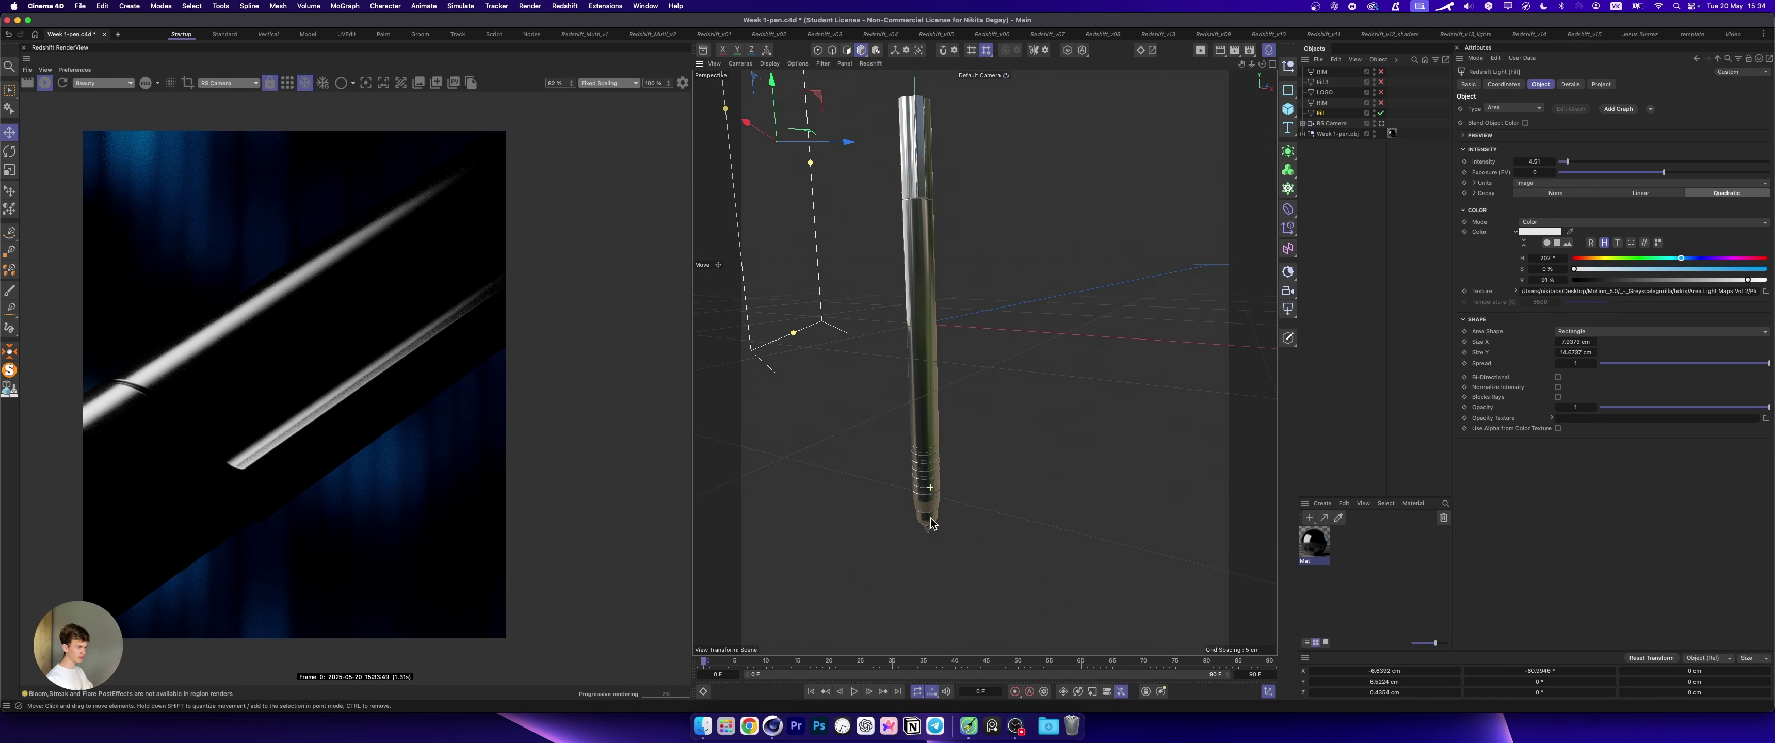
pyautogui.keyDown('alt'); pyautogui.moveTo(921, 187); pyautogui.dragTo(915, 317); pyautogui.keyUp('alt')
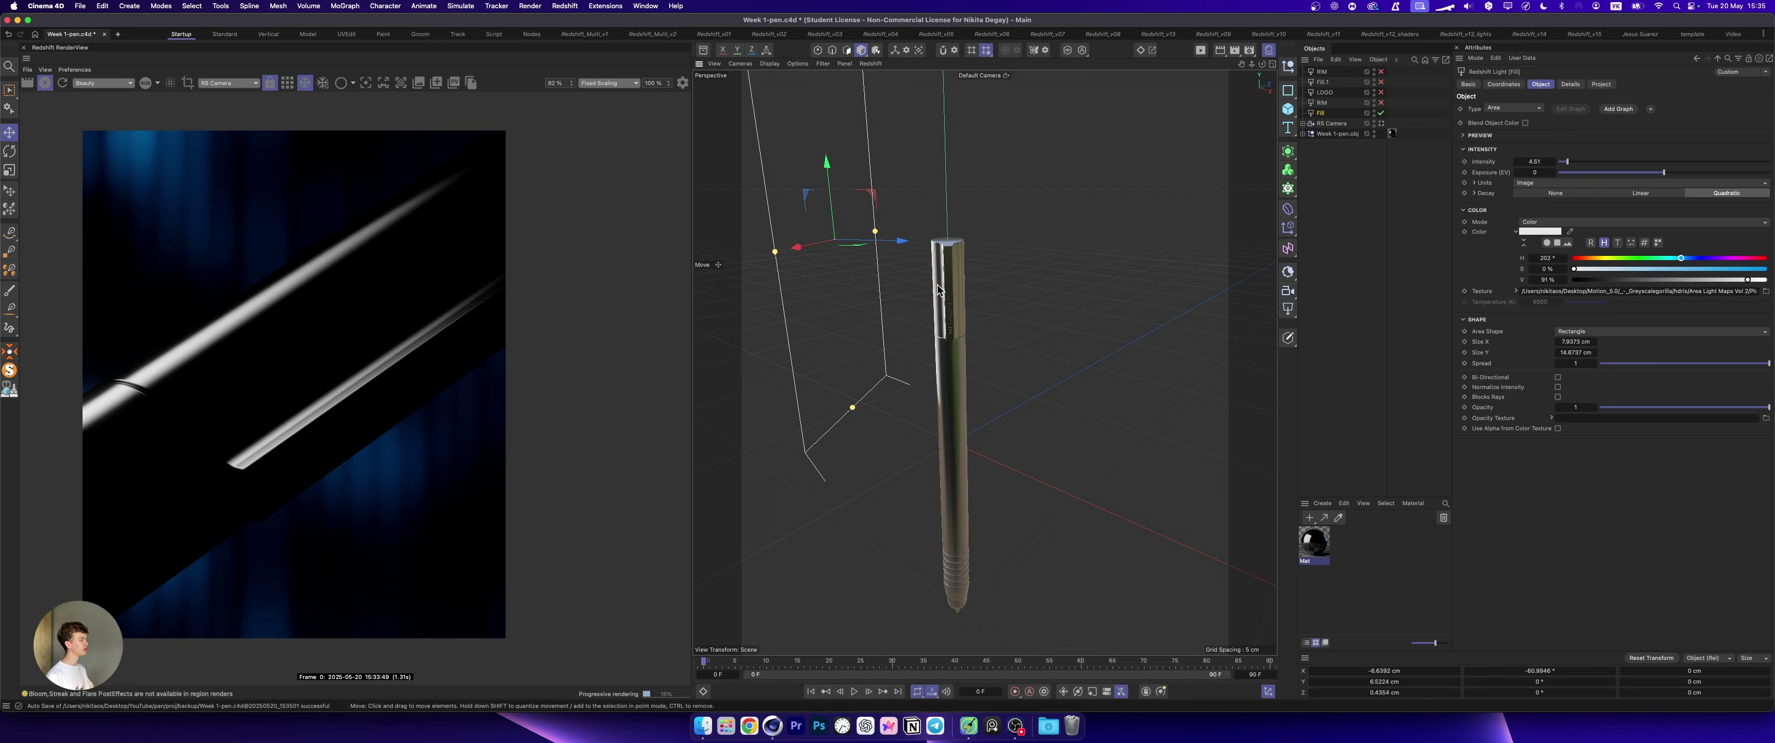
pyautogui.scroll(-3, 943, 276)
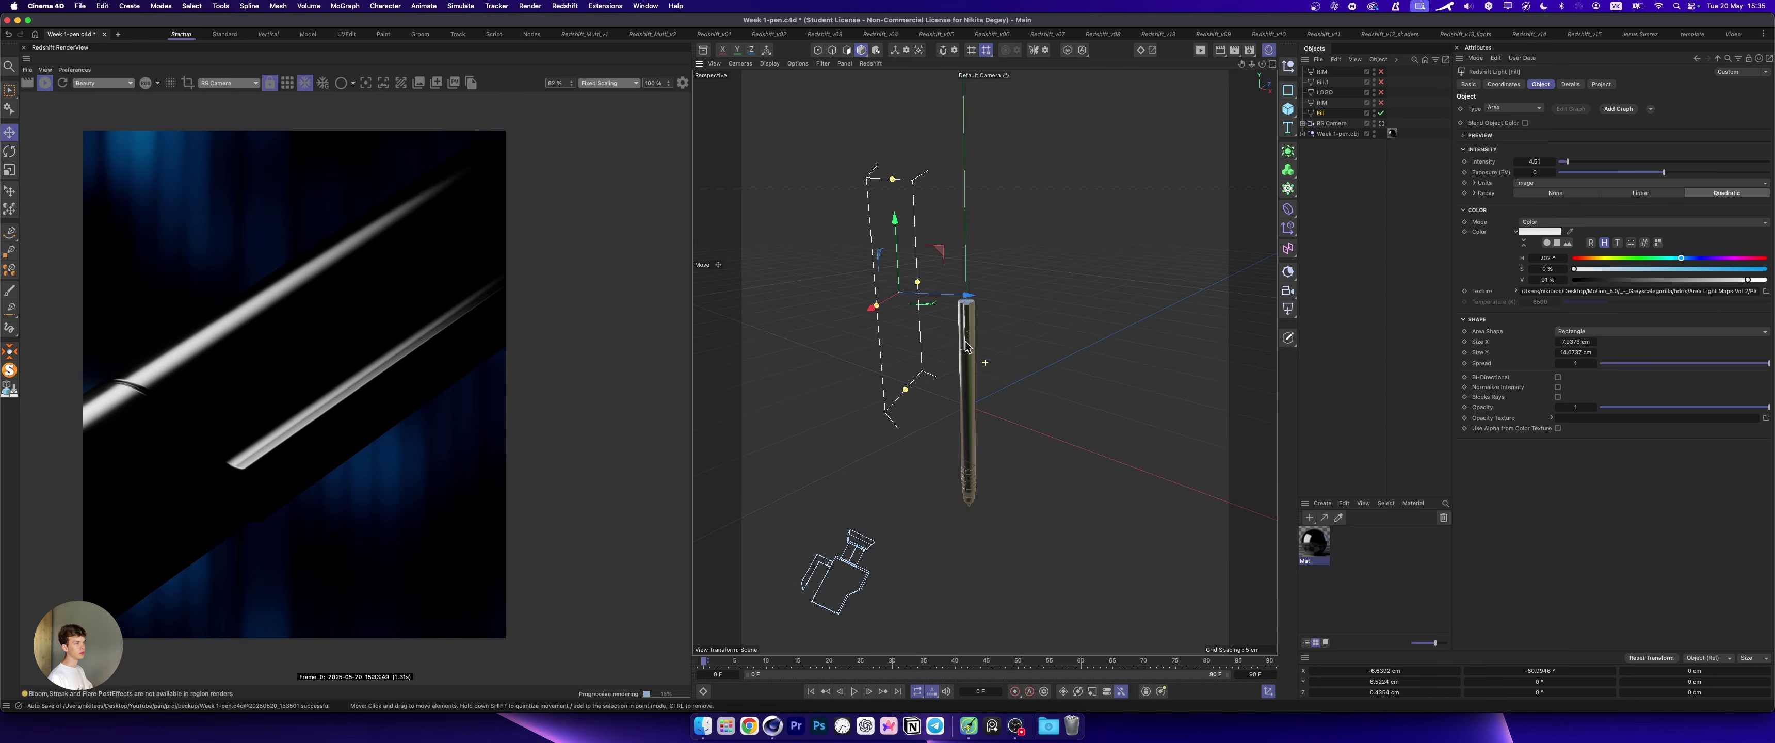
pyautogui.keyDown('alt'); pyautogui.moveTo(963, 318); pyautogui.dragTo(1048, 324); pyautogui.keyUp('alt')
pyautogui.scroll(3, 955, 327)
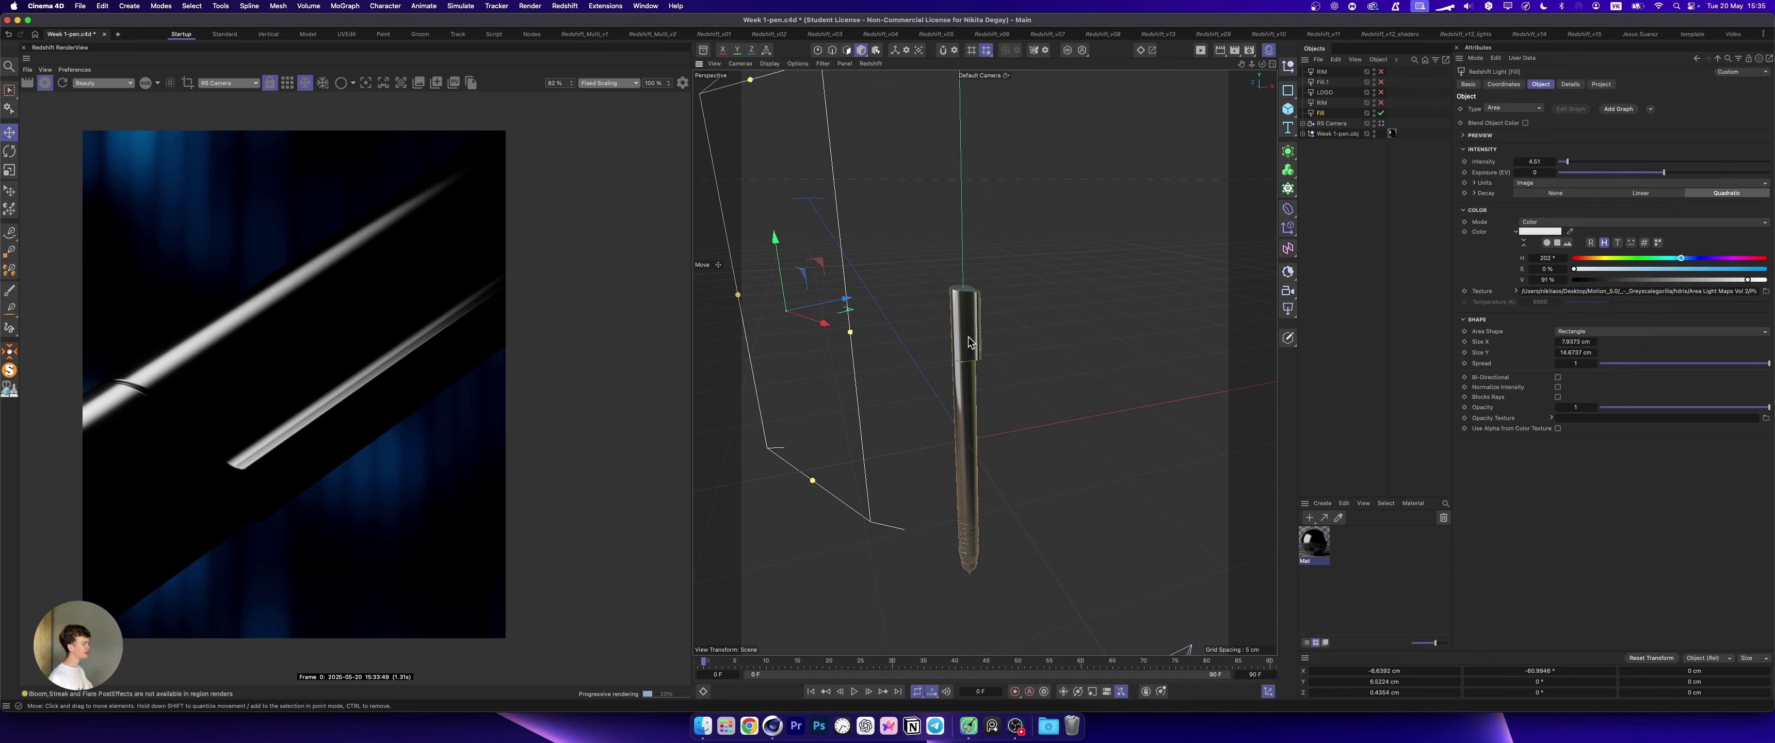
pyautogui.keyDown('alt'); pyautogui.moveTo(968, 337); pyautogui.dragTo(949, 400); pyautogui.keyUp('alt')
pyautogui.keyDown('alt'); pyautogui.moveTo(971, 326); pyautogui.dragTo(946, 312); pyautogui.keyUp('alt')
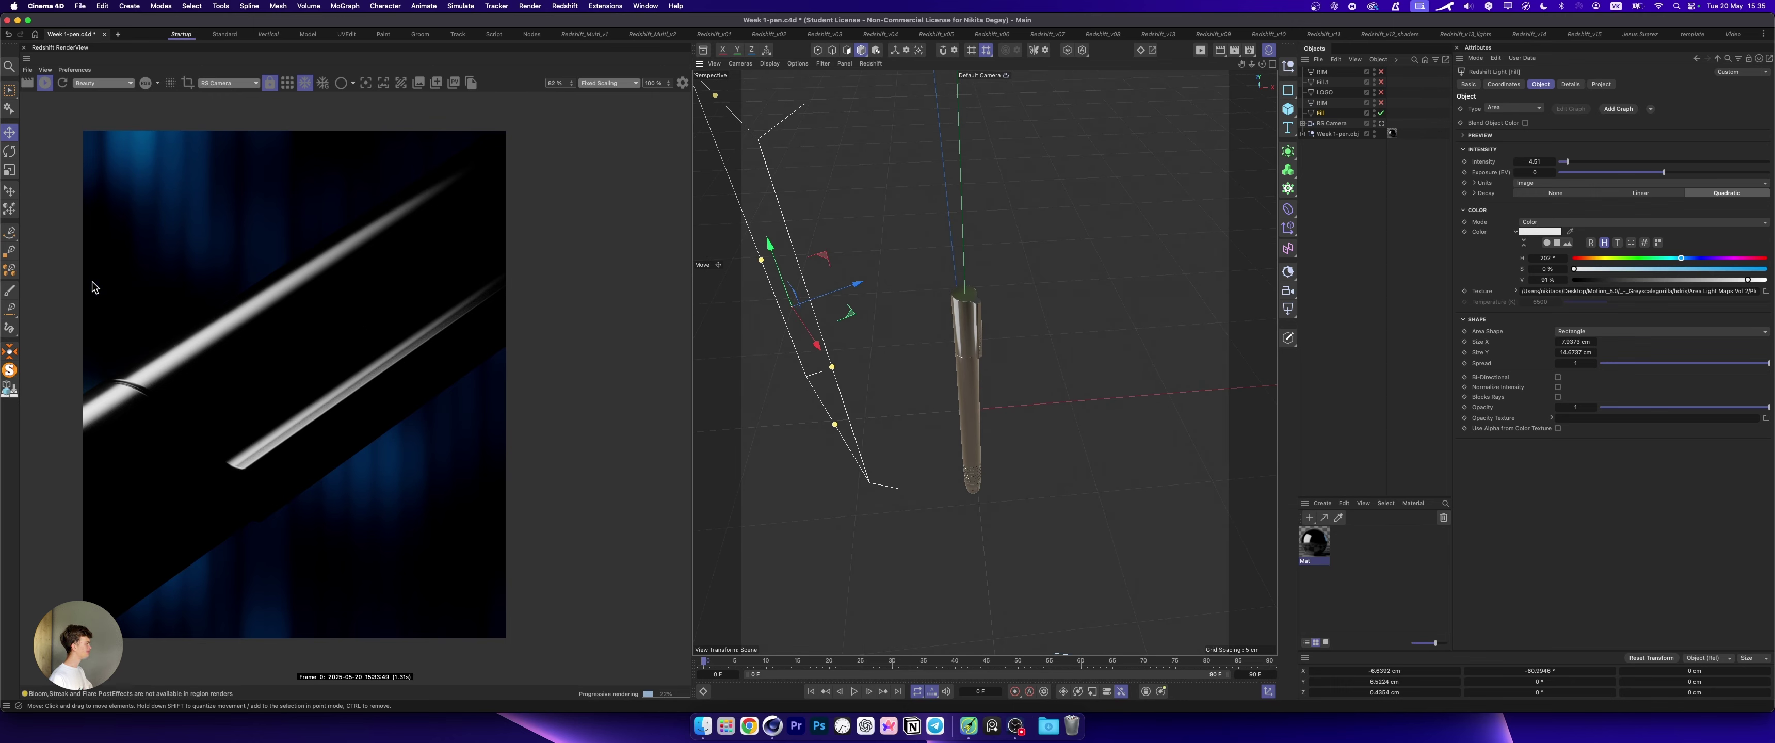
pyautogui.click(9, 288)
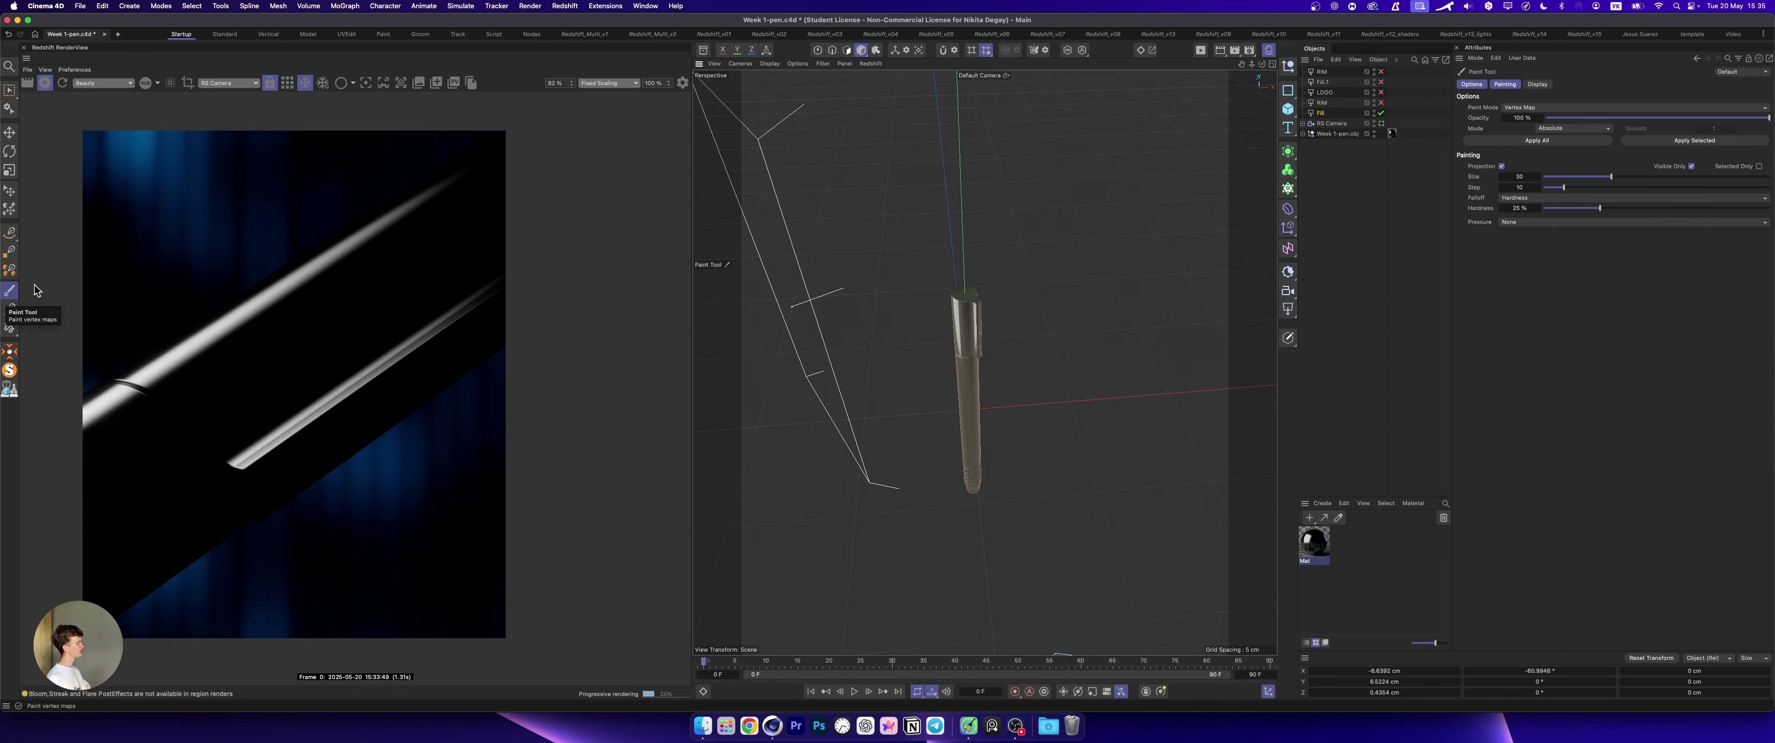
pyautogui.click(9, 351)
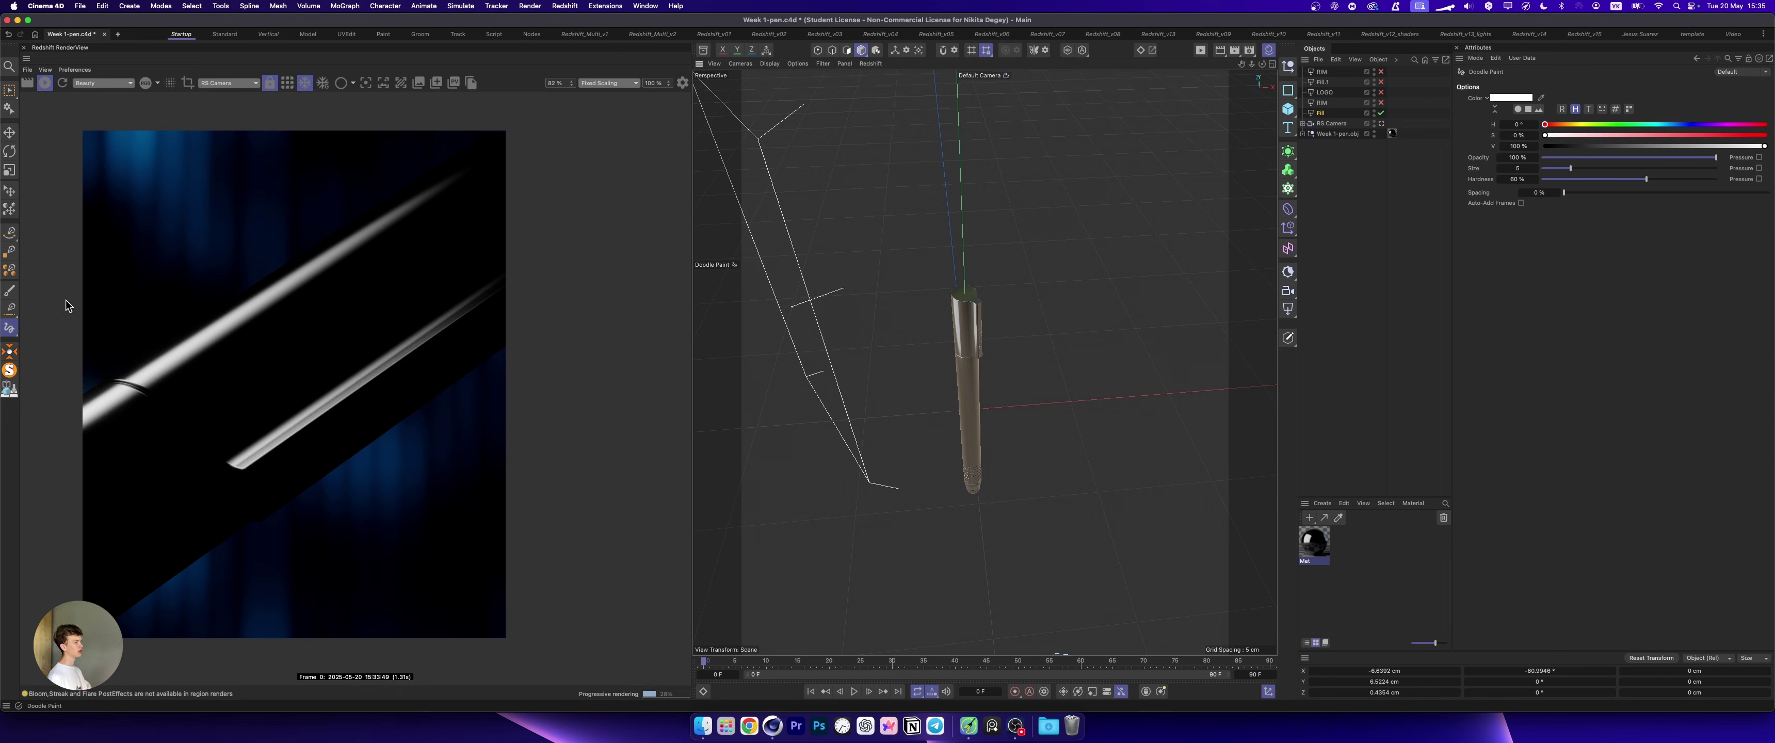
pyautogui.click(9, 136)
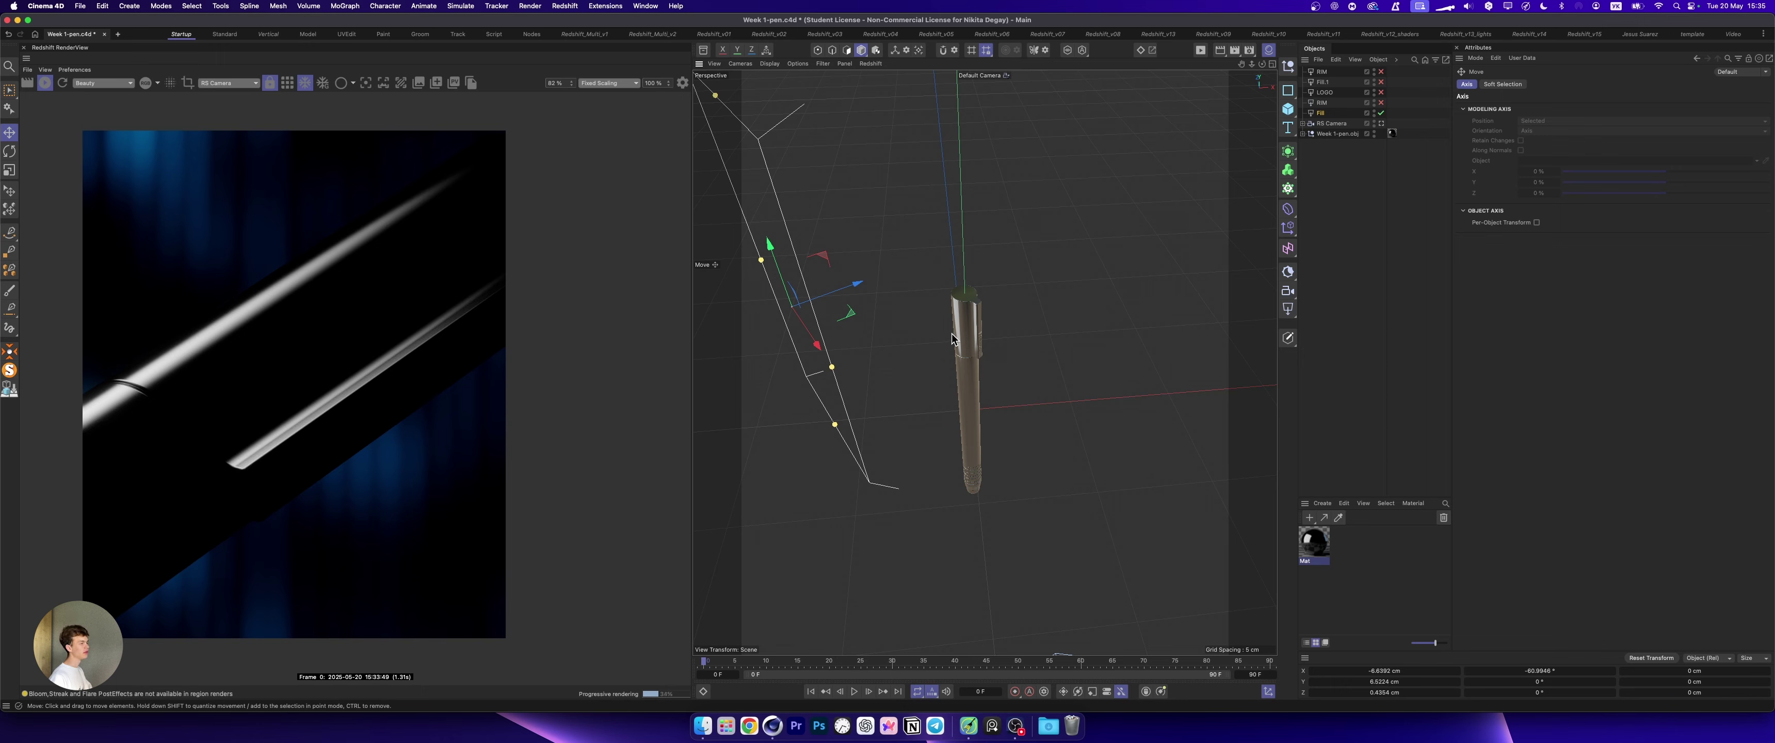
pyautogui.keyDown('alt'); pyautogui.moveTo(998, 250); pyautogui.dragTo(985, 304); pyautogui.keyUp('alt')
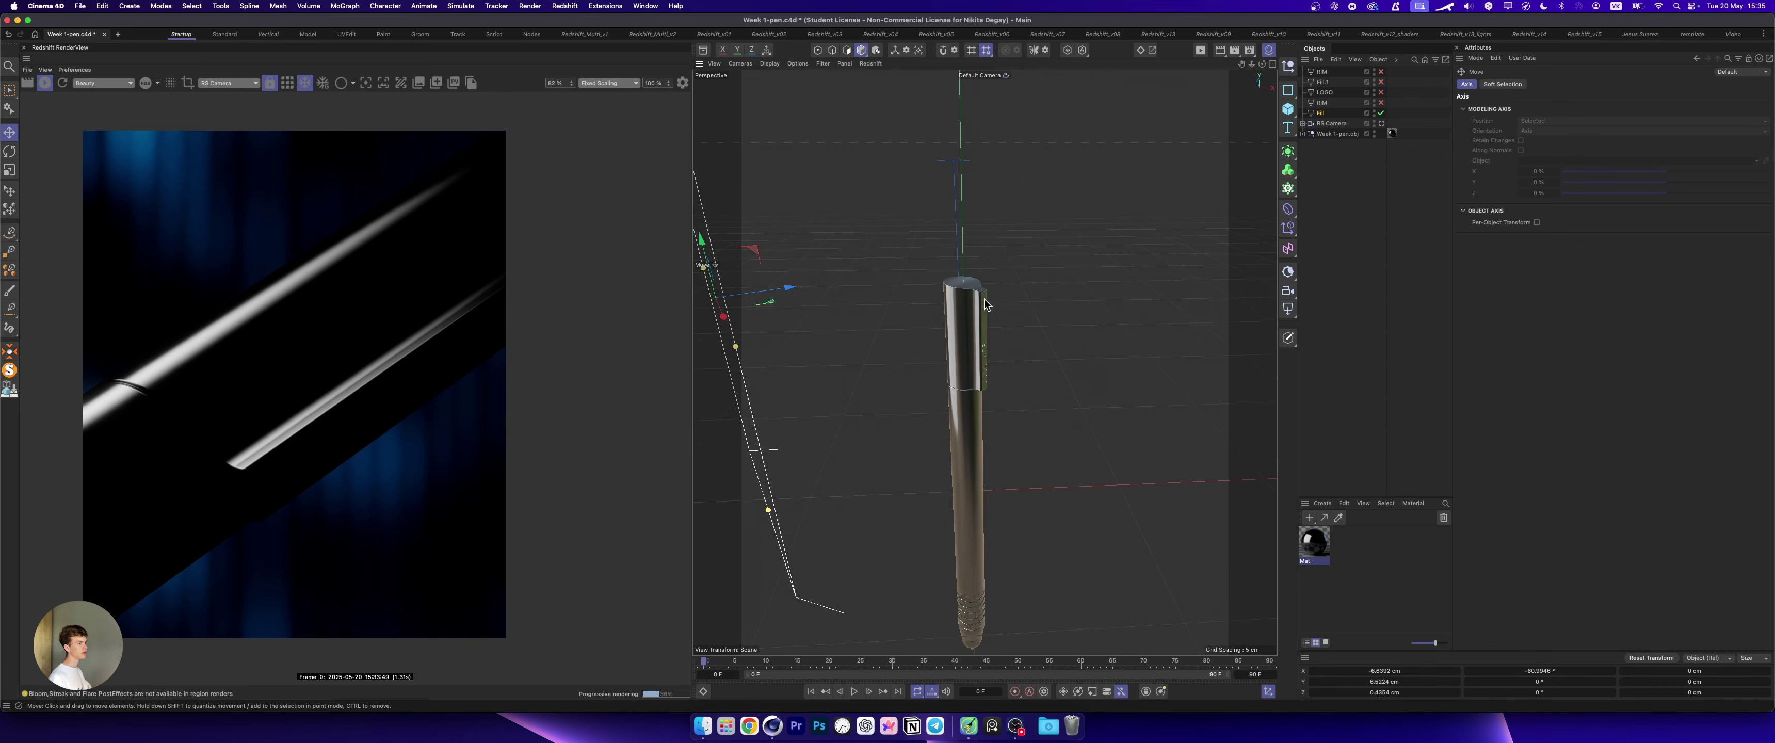
# Select and enable the RIM area light listed directly above the Fill light
pyautogui.click(1322, 103)
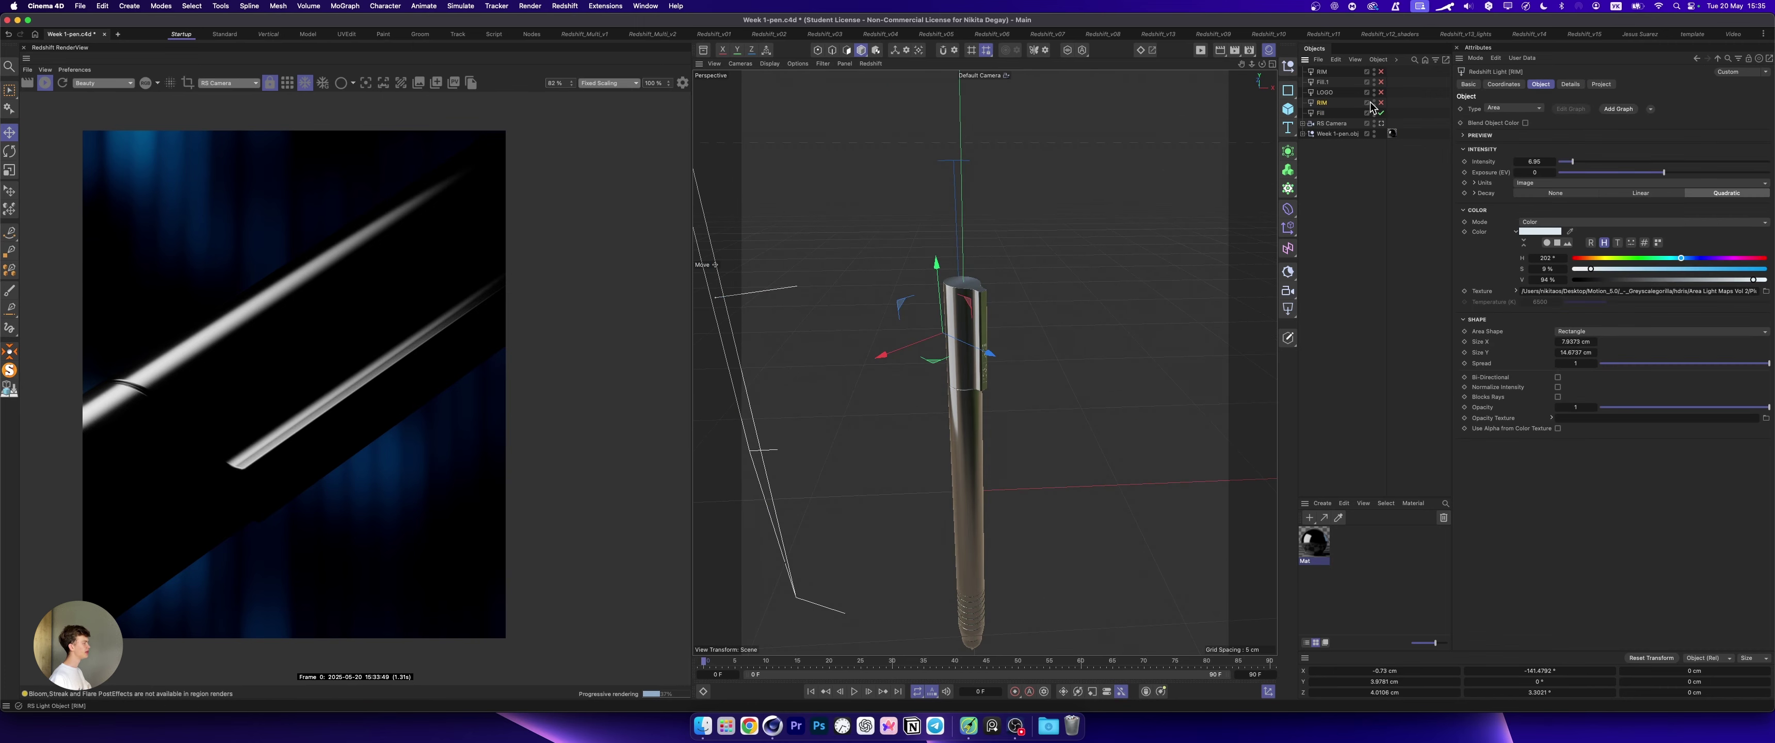
pyautogui.click(1381, 102)
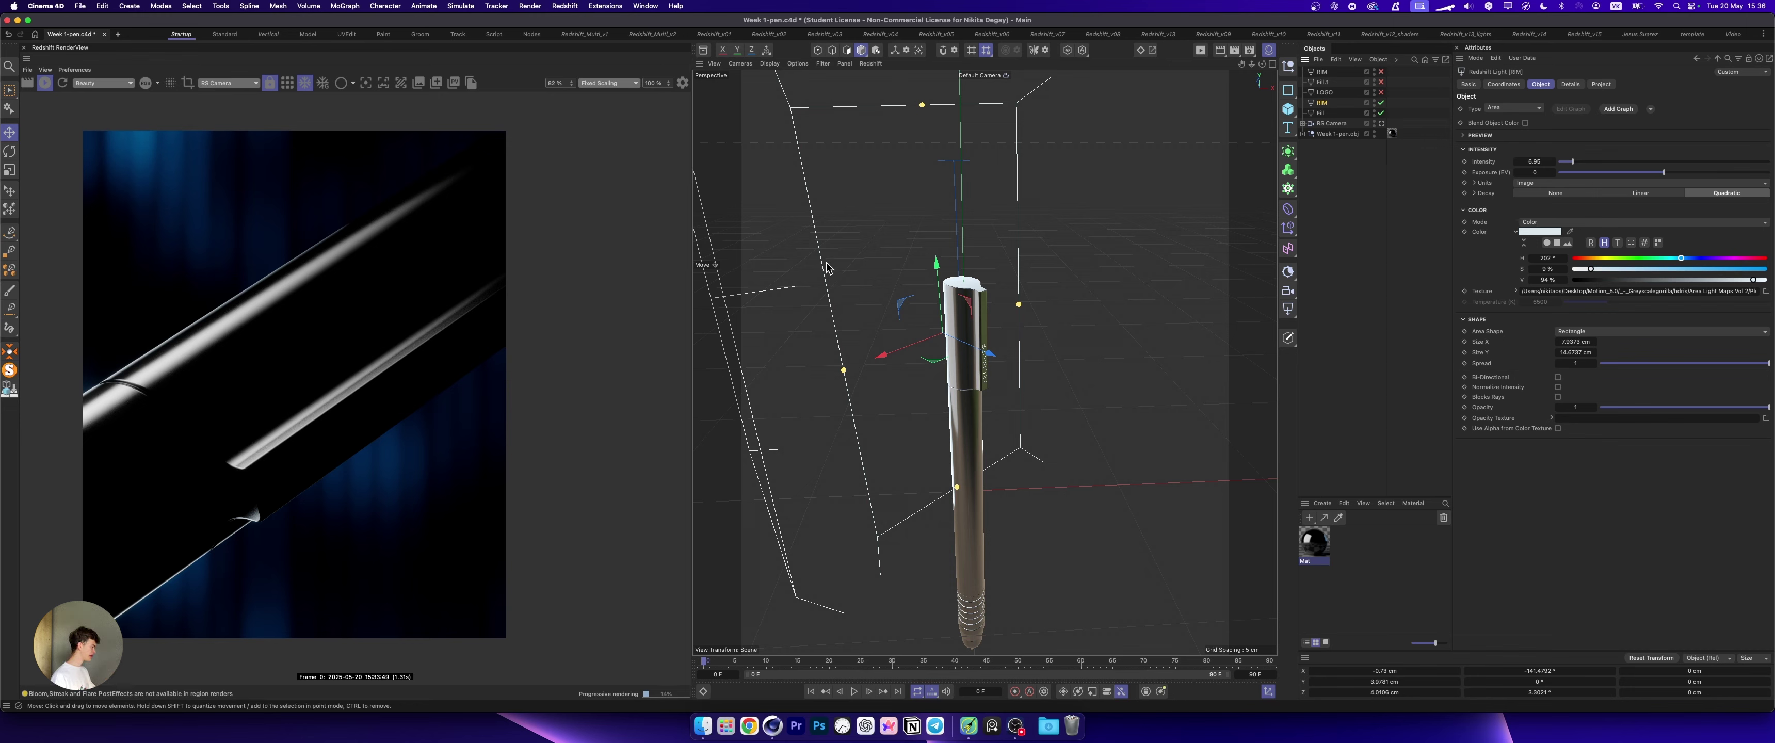
# Try different heights for the lower-listed RIM light and a spread of 0, and undo the spread change and the second move
pyautogui.moveTo(955, 279); pyautogui.dragTo(925, 228)
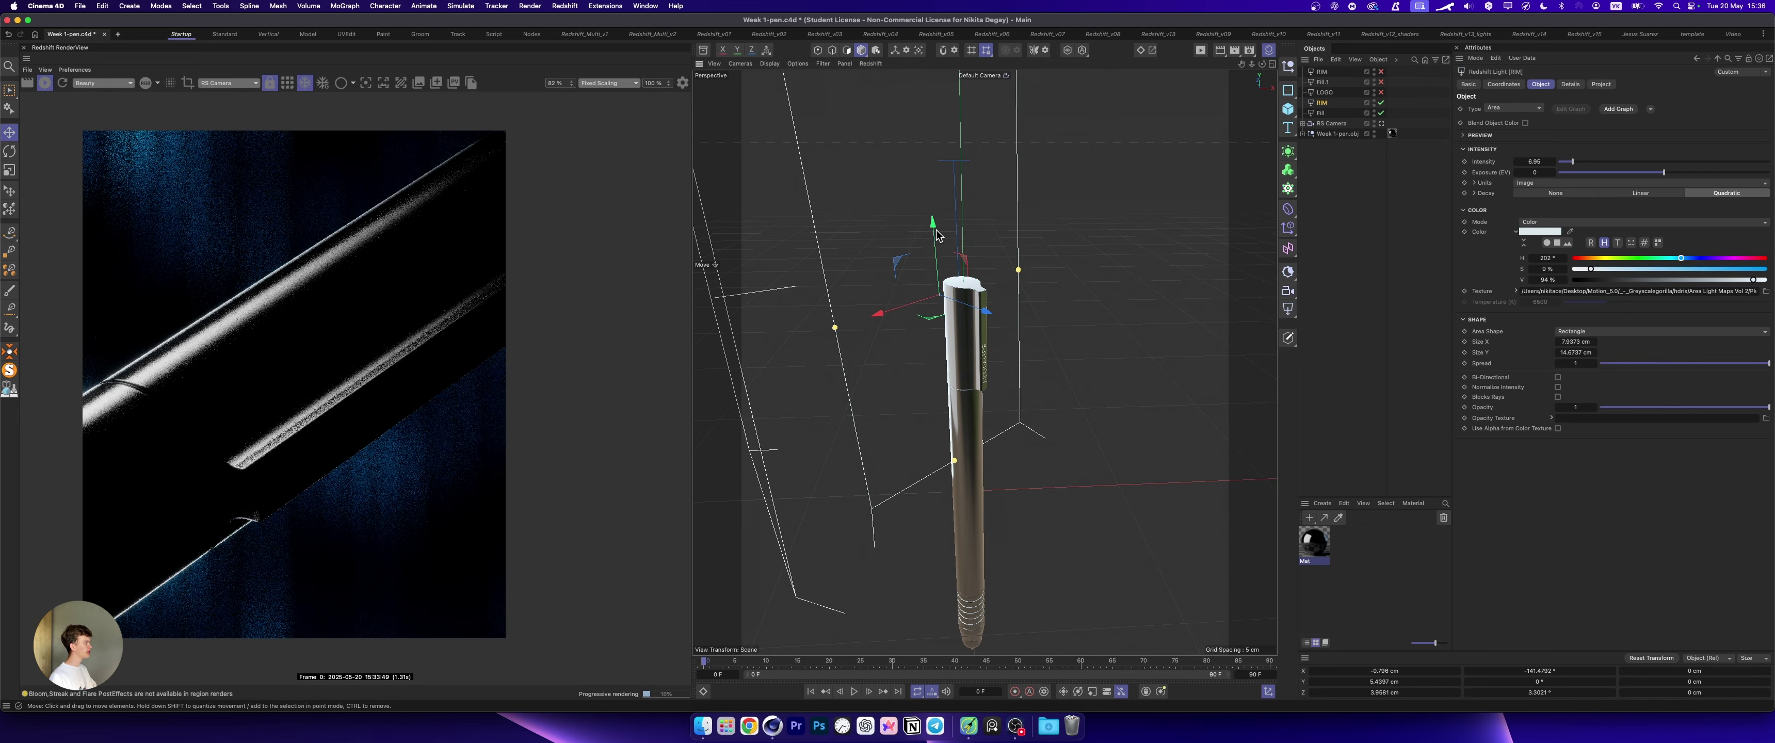
pyautogui.moveTo(1612, 362); pyautogui.dragTo(1543, 373)
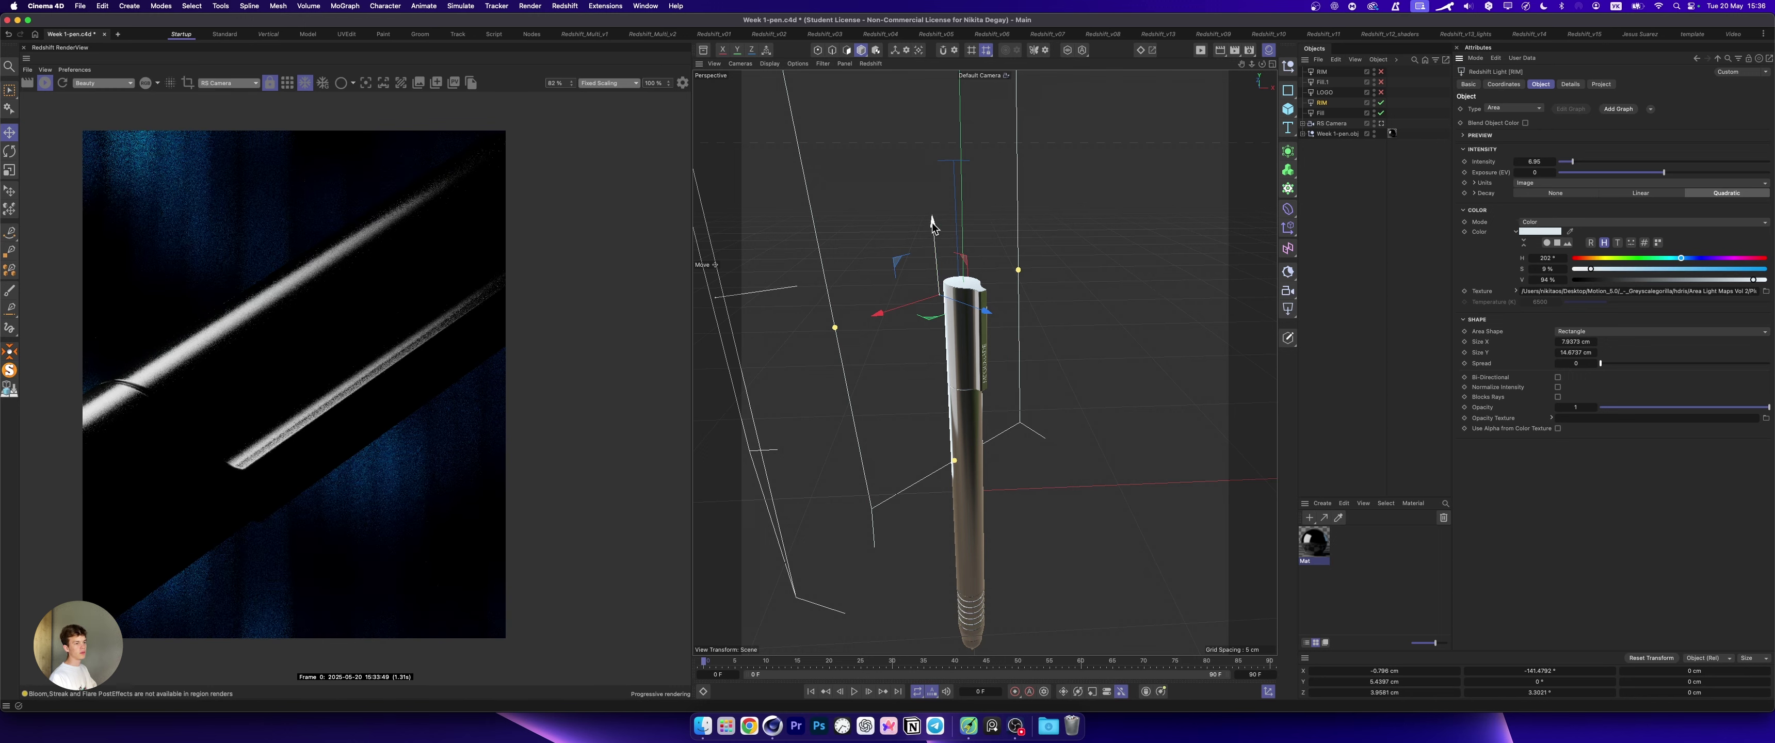
pyautogui.moveTo(931, 222); pyautogui.dragTo(942, 326)
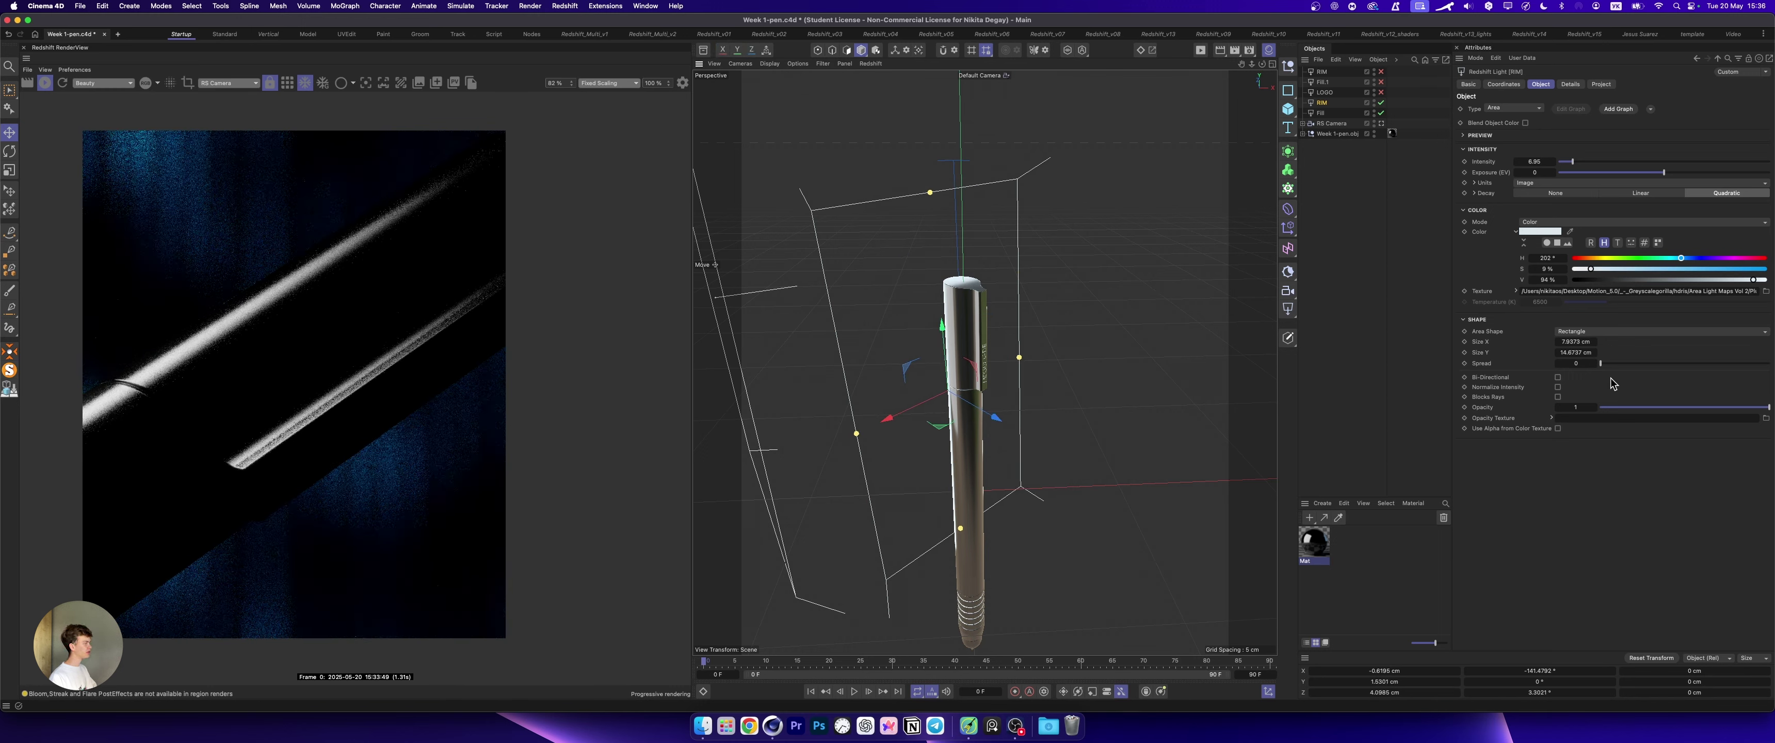
pyautogui.press('super+z')
pyautogui.press('super+z')
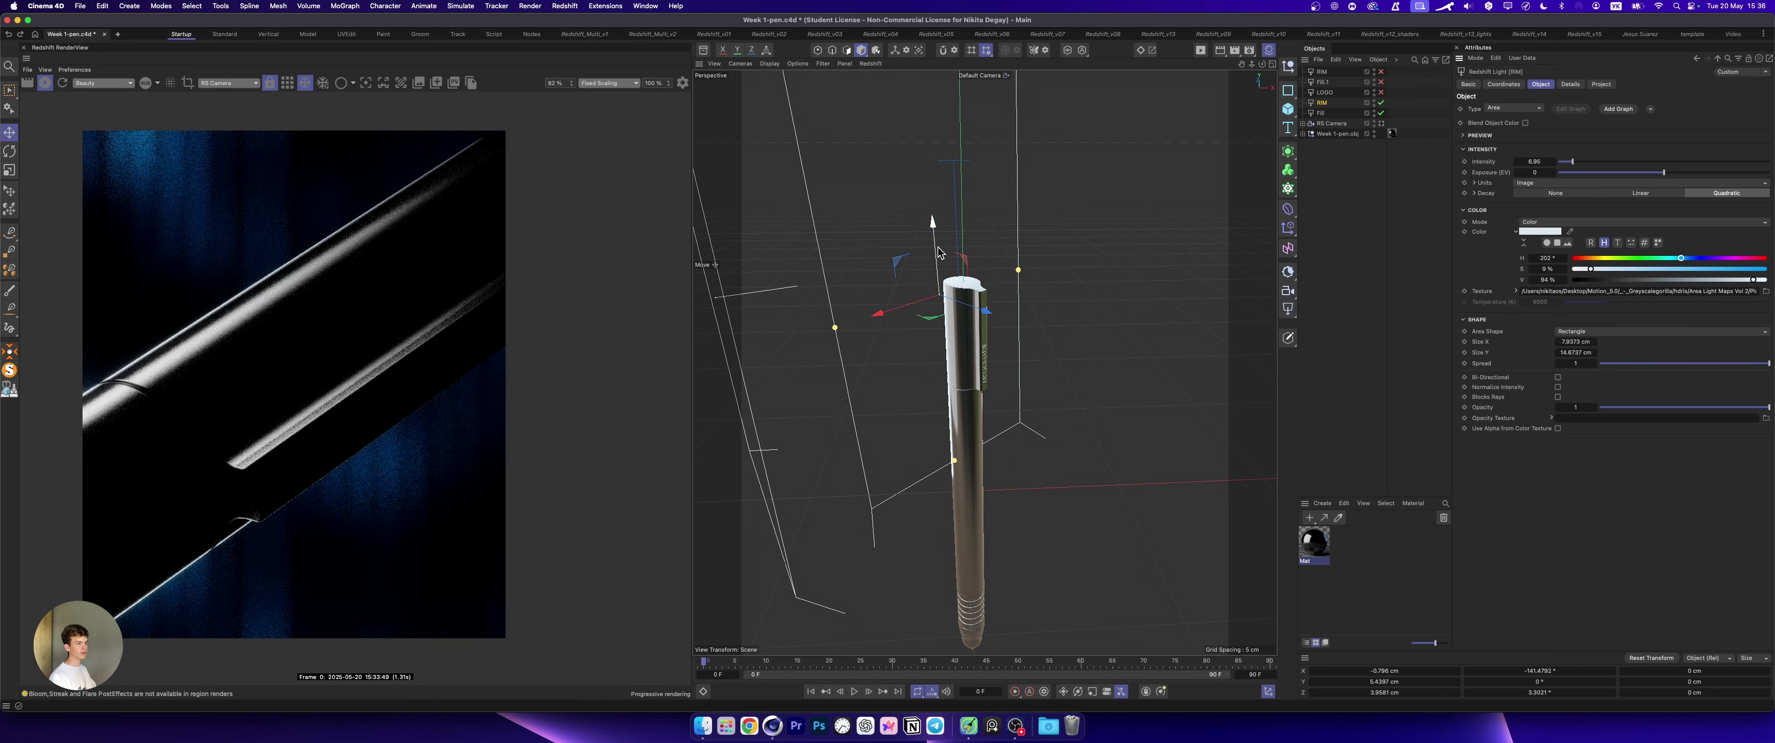
# Try moving the lower-listed RIM light sideways past the pen, and undo back to its original placement, keeping the light enabled
pyautogui.moveTo(933, 222); pyautogui.dragTo(1004, 358)
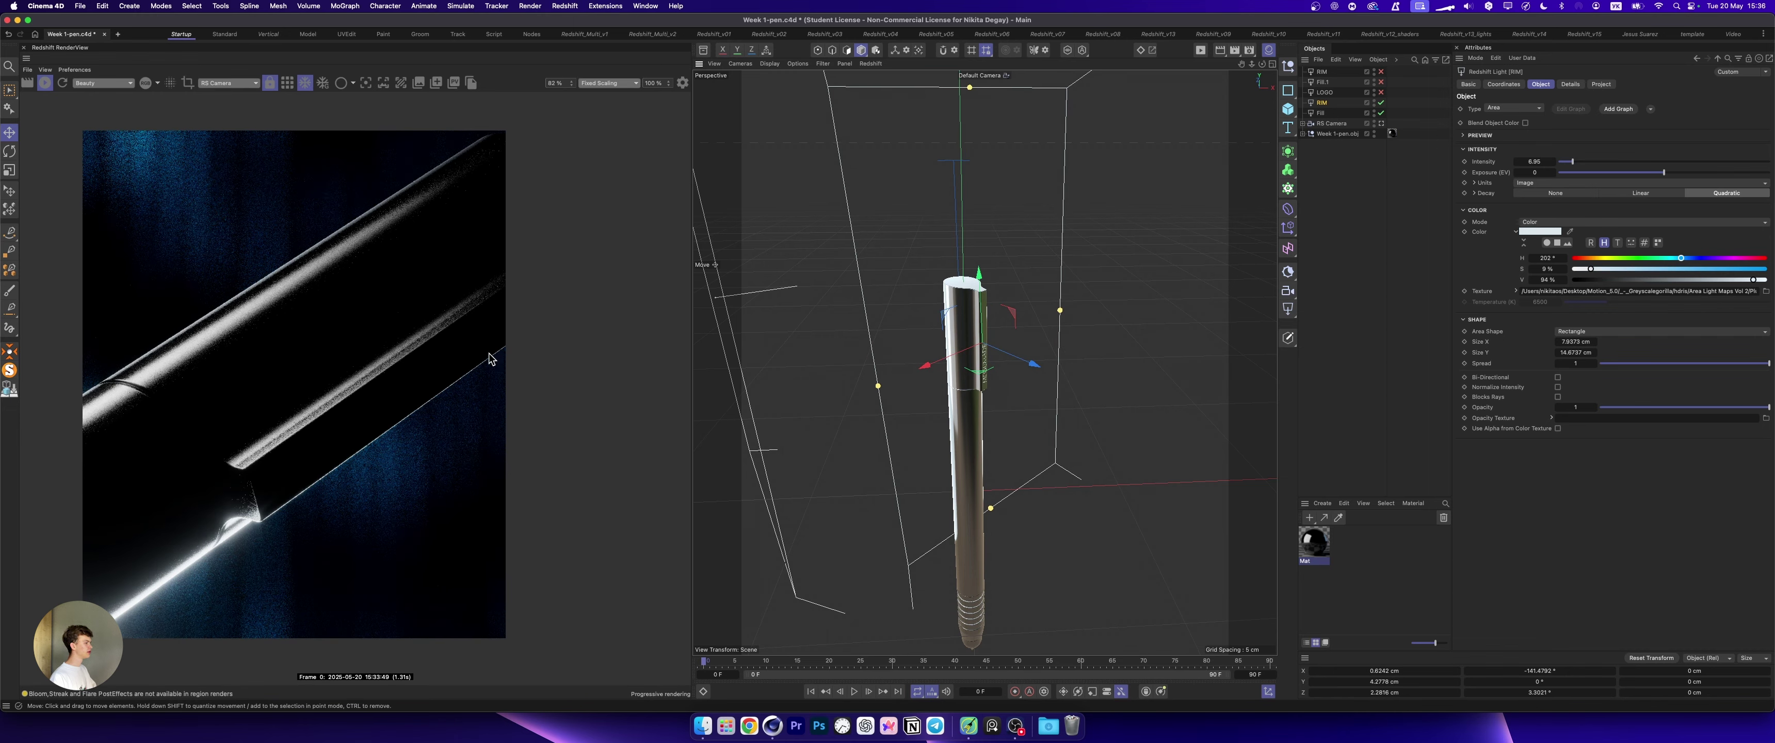
pyautogui.press('super+z')
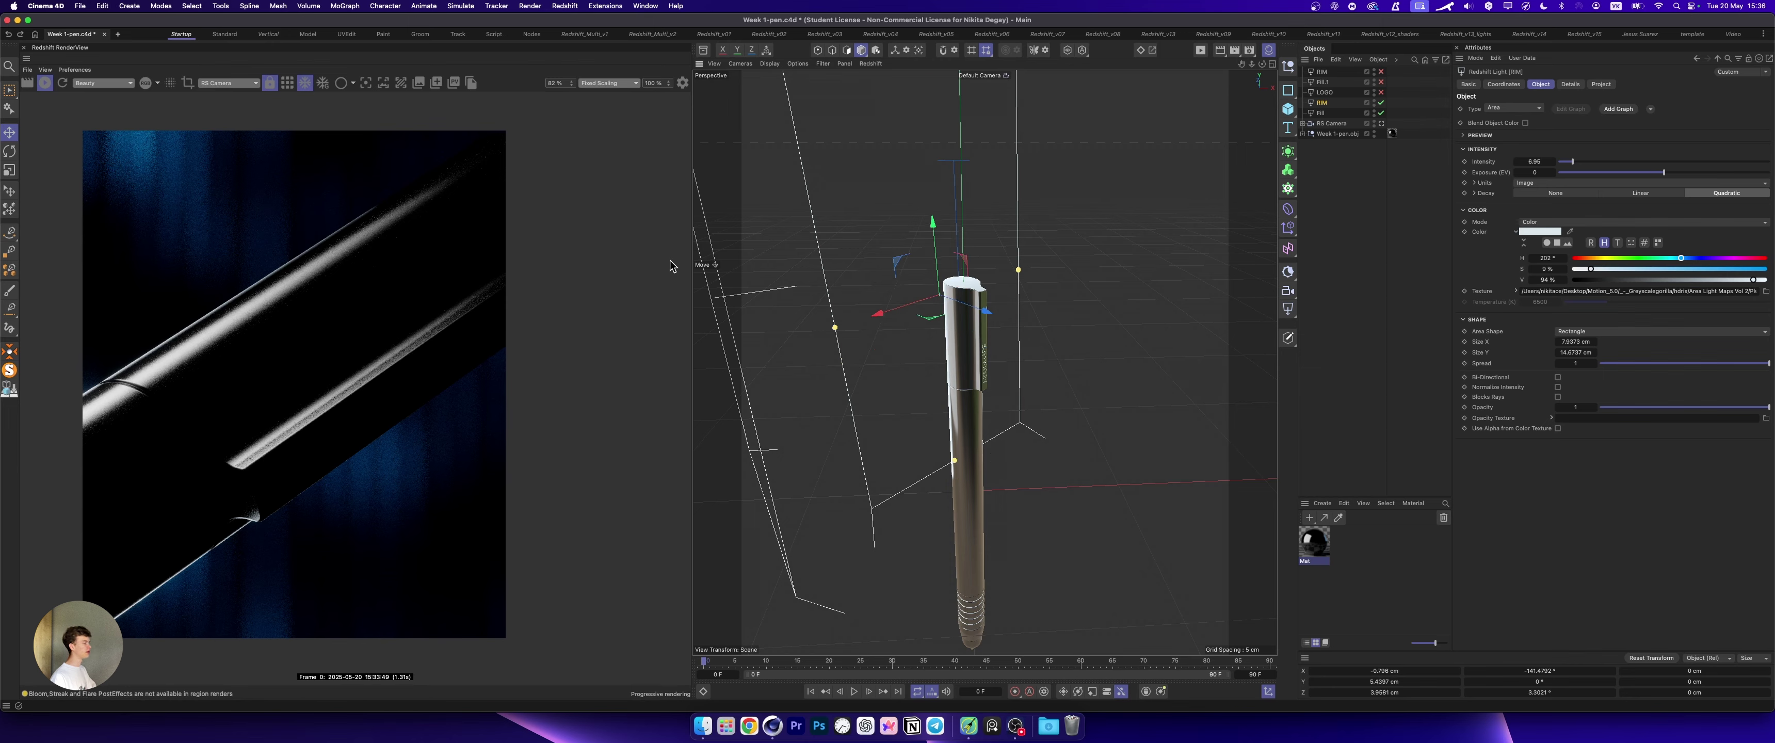
pyautogui.press('super+z')
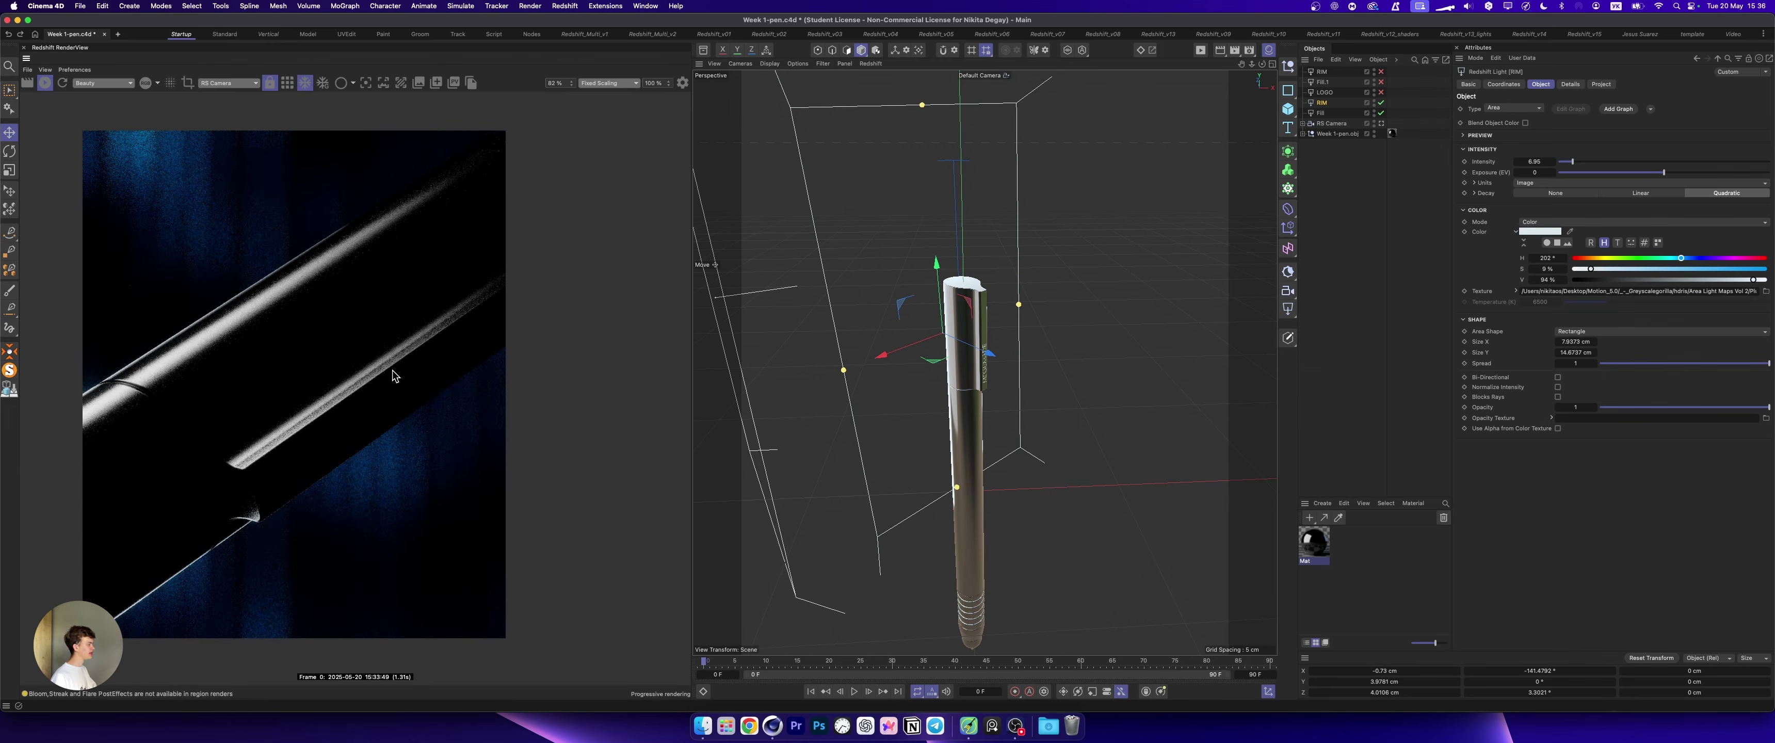
pyautogui.press('super+z')
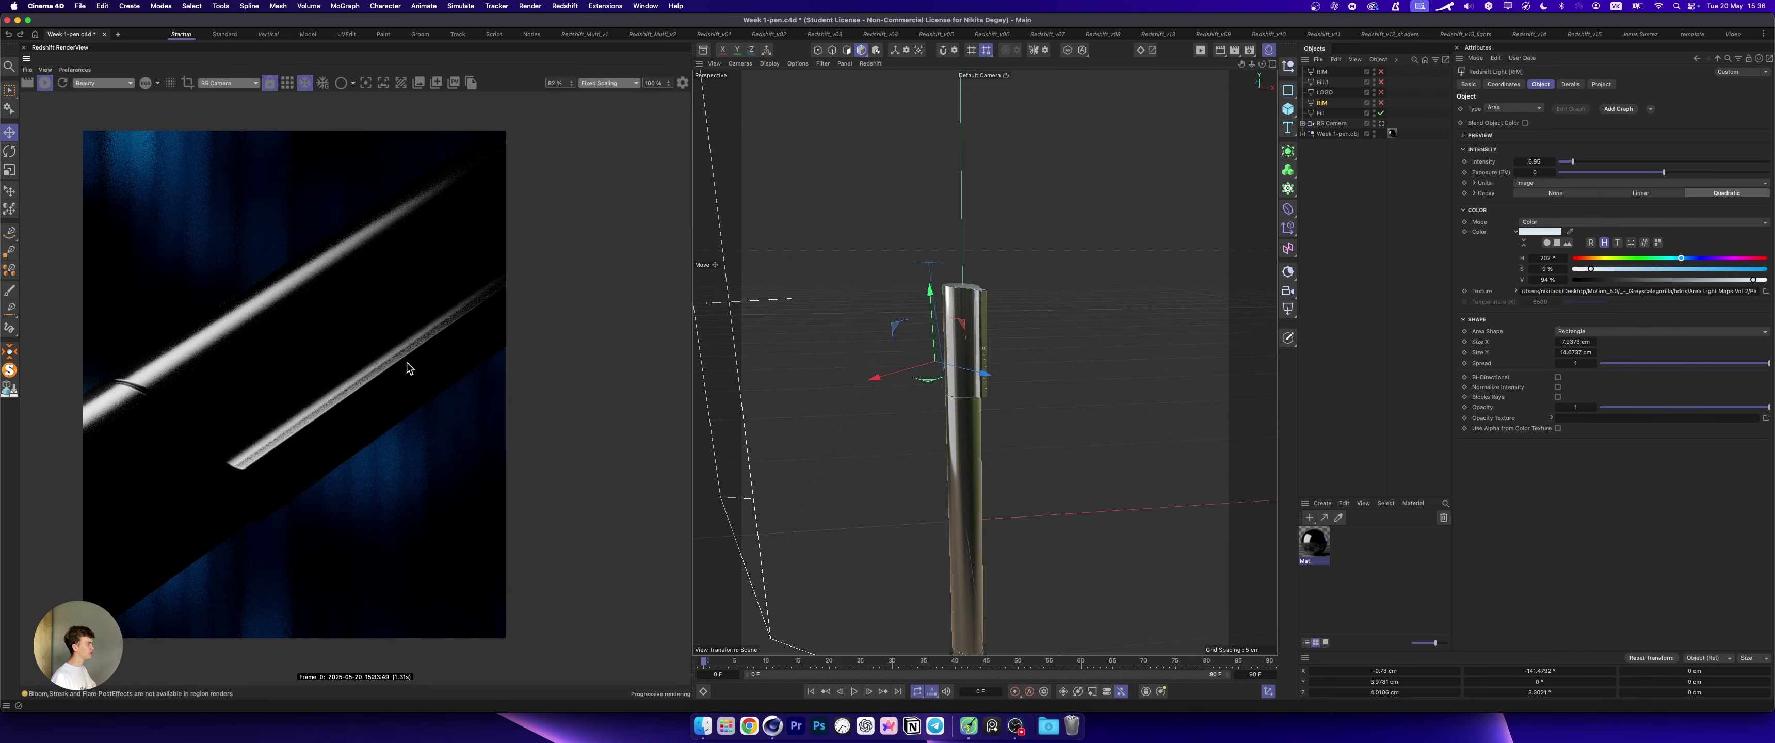
pyautogui.press('super+z')
# Try rotating the lower-listed RIM light until it lies nearly flat, and restore its original orientation
pyautogui.press('r')
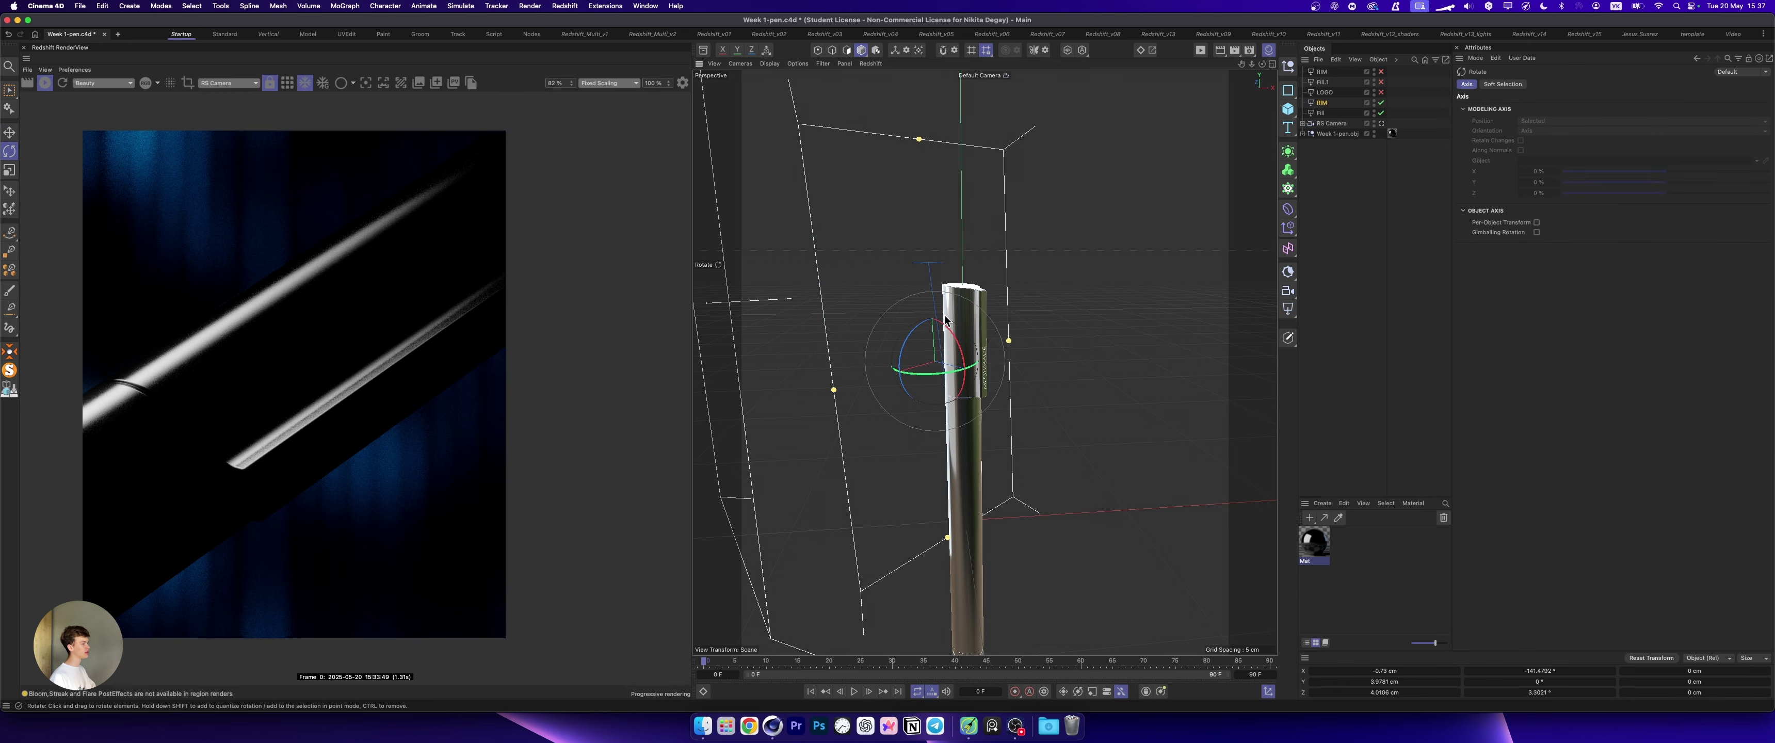
pyautogui.moveTo(970, 368); pyautogui.dragTo(937, 382)
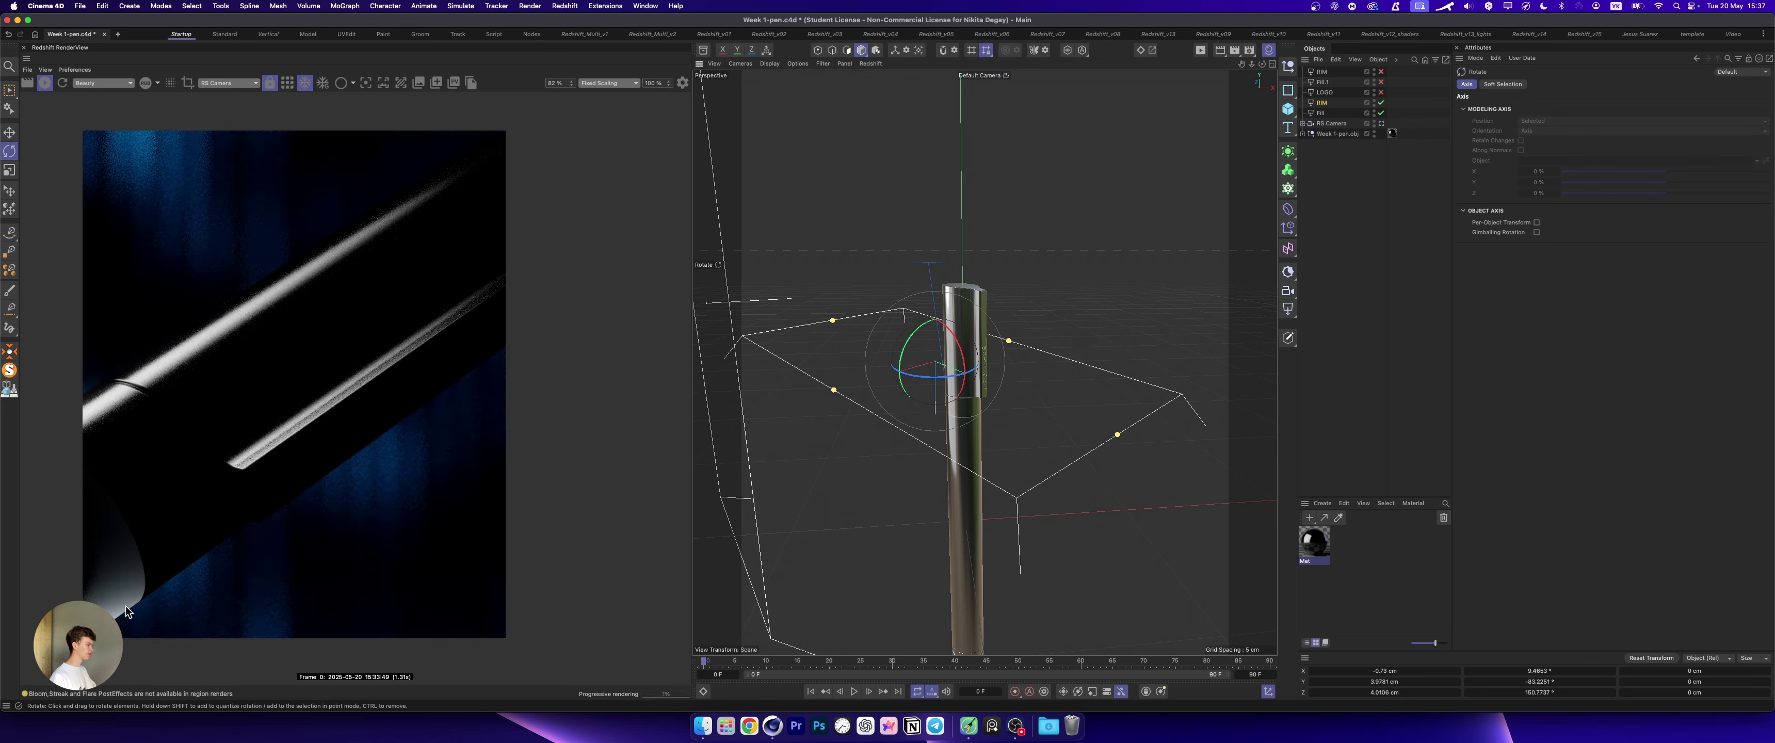
pyautogui.moveTo(783, 334); pyautogui.dragTo(877, 397)
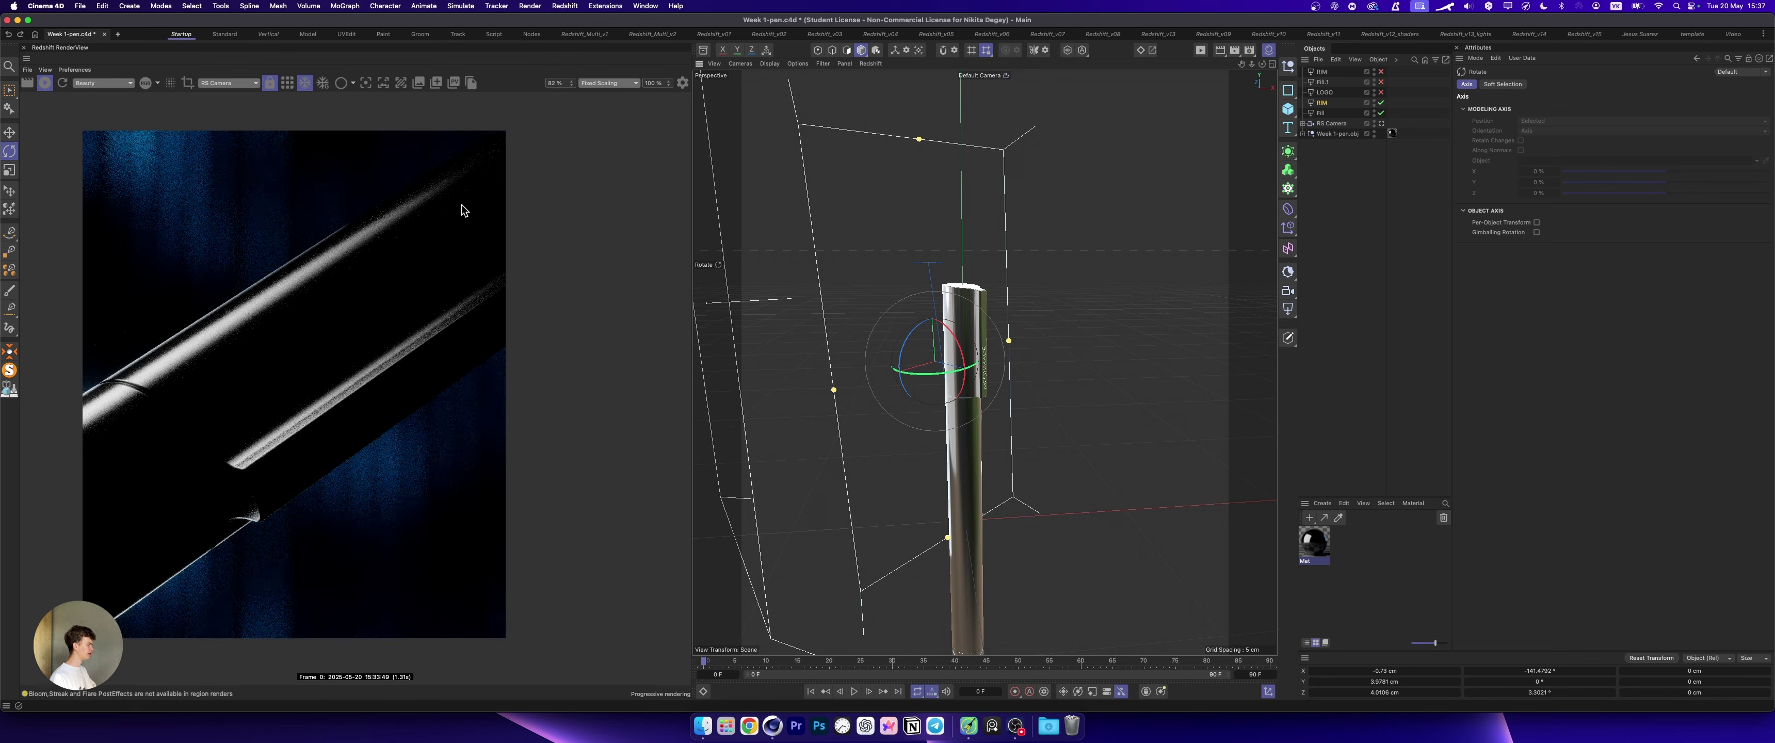
# Enable the LOGO area light and view its placement relative to the pen from another angle
pyautogui.scroll(-3, 971, 359)
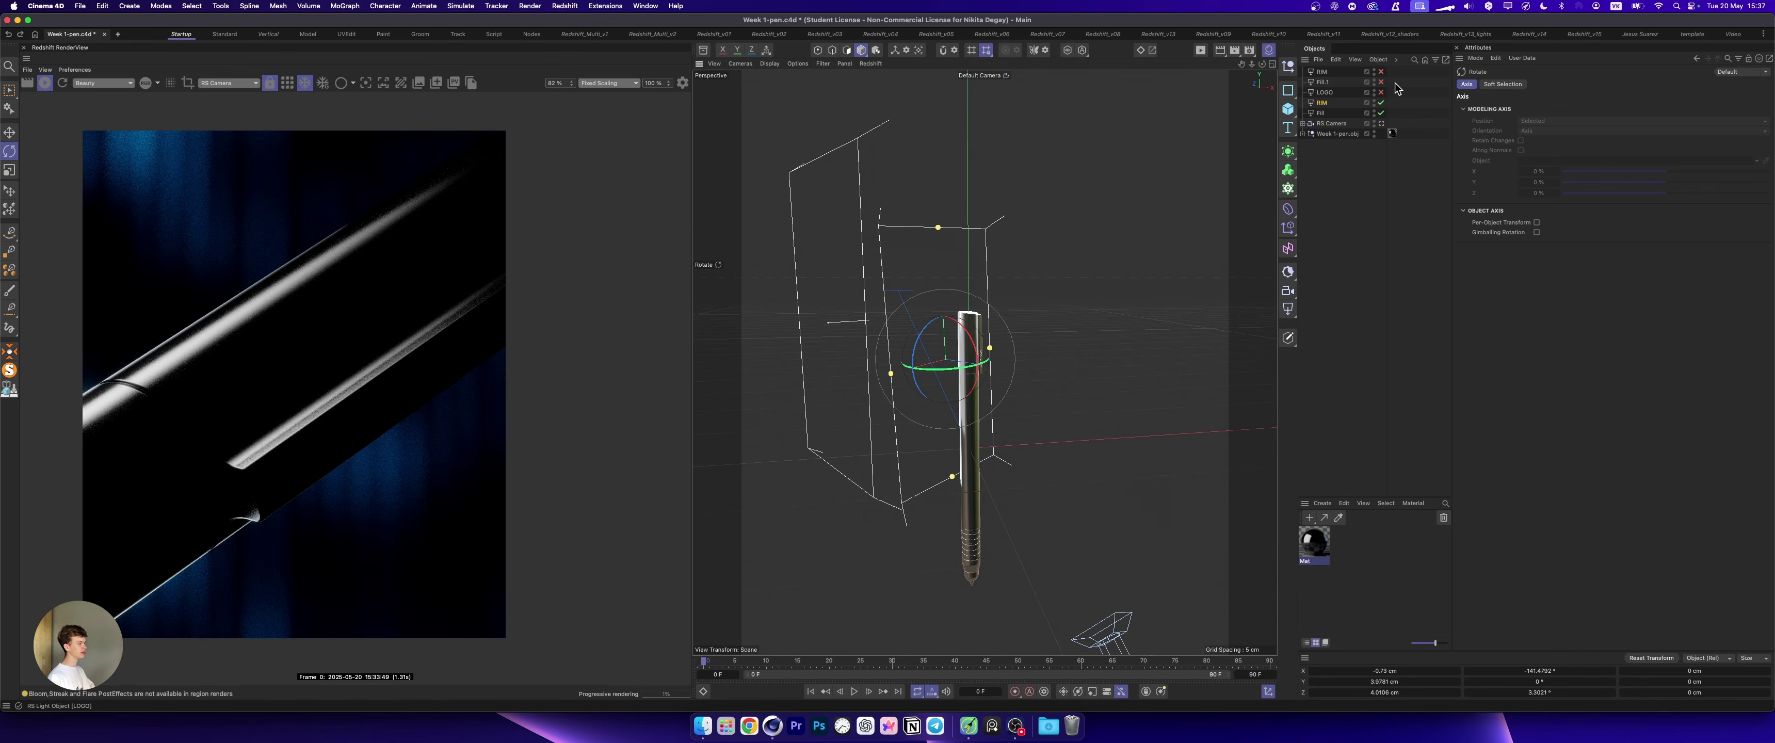
pyautogui.click(1327, 93)
pyautogui.click(1381, 93)
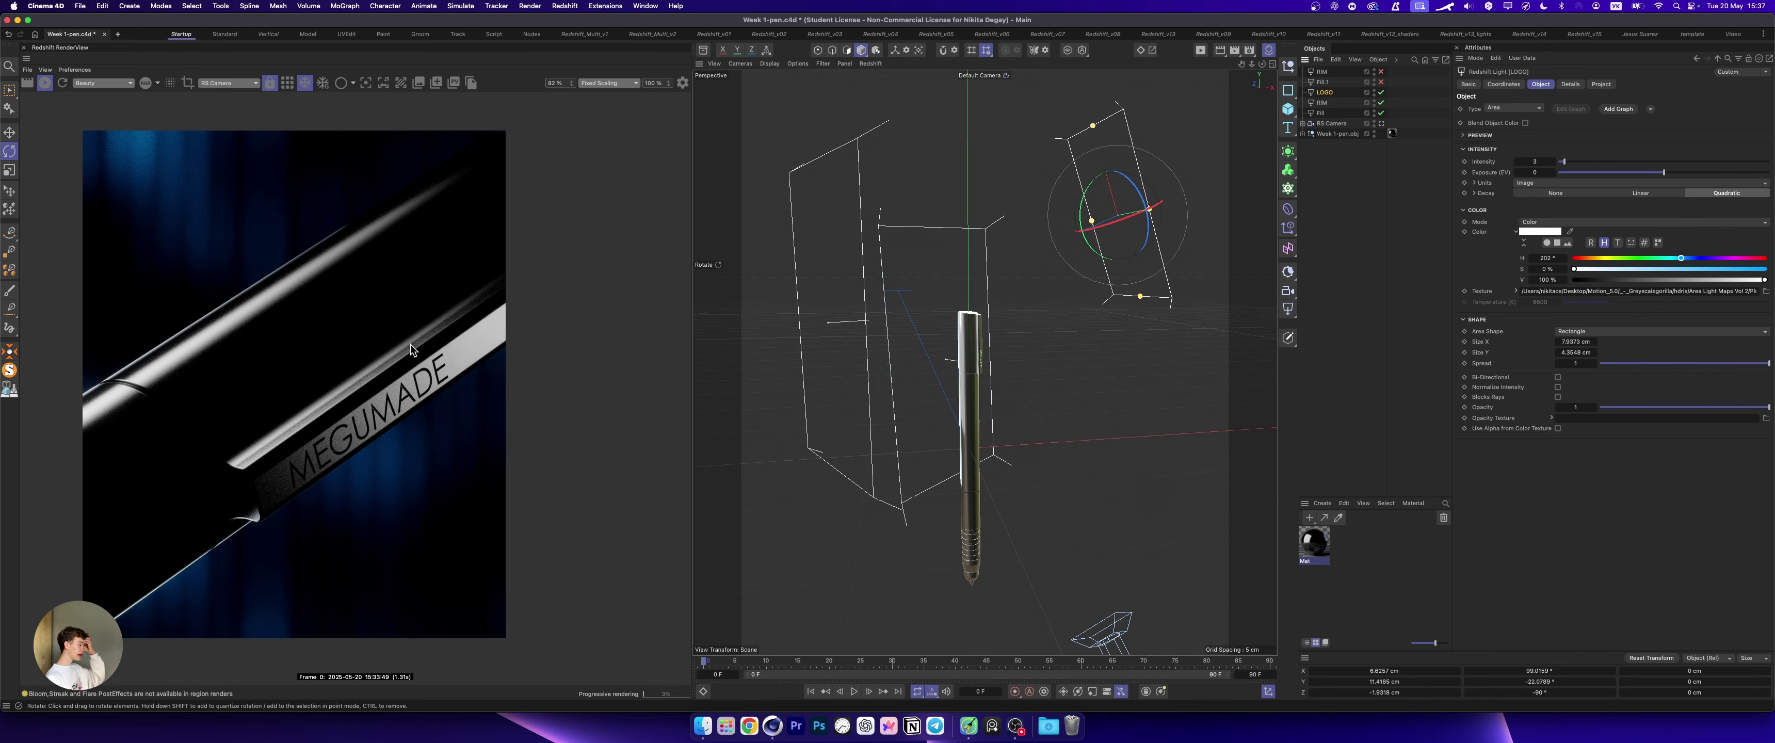
pyautogui.keyDown('alt'); pyautogui.moveTo(1039, 269); pyautogui.dragTo(1003, 325); pyautogui.keyUp('alt')
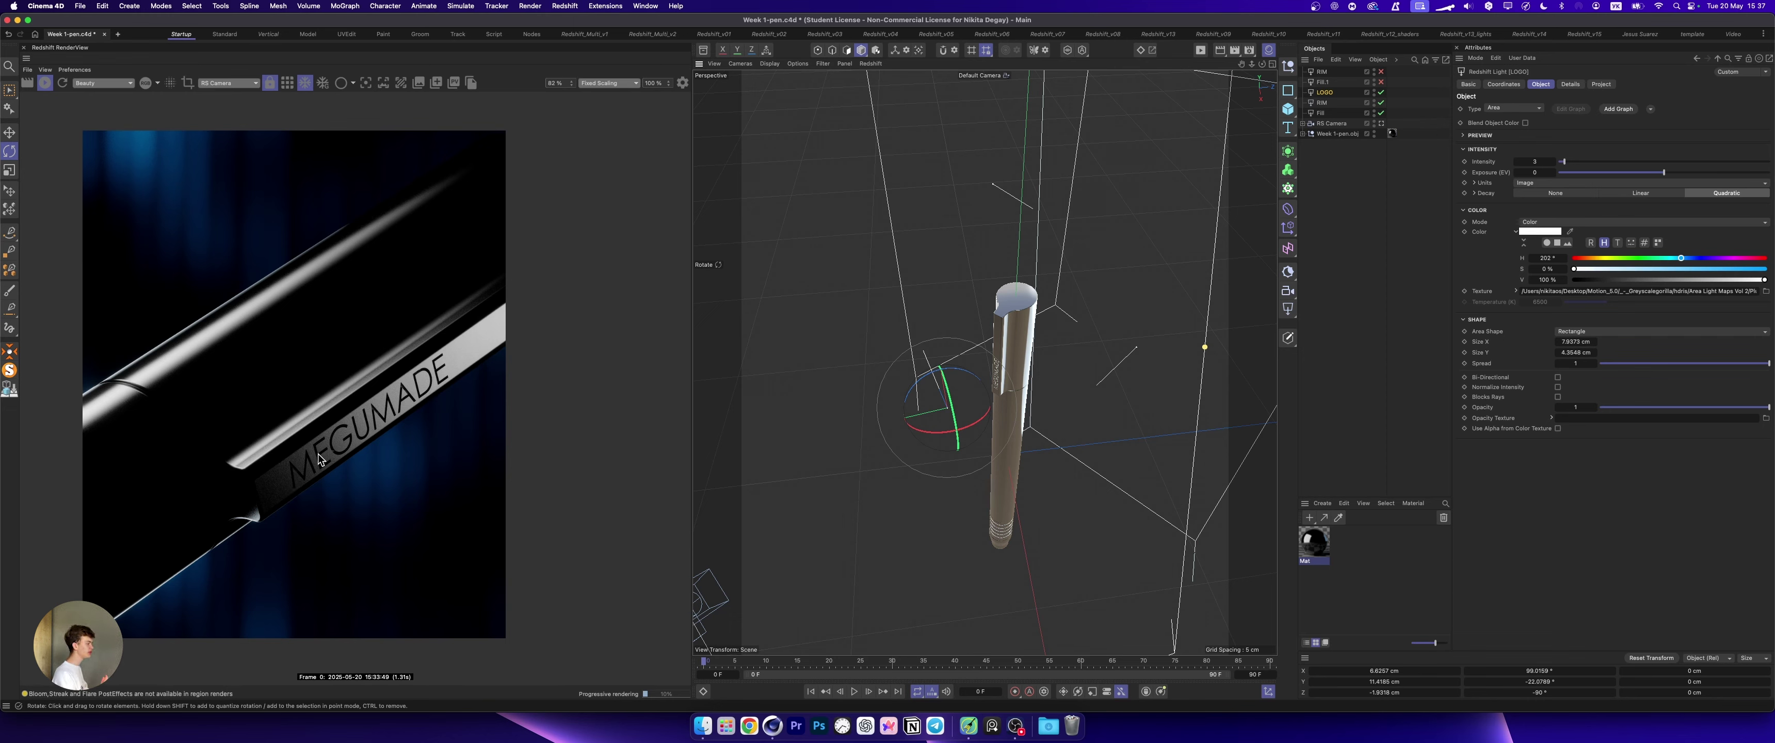
# Enable the Fill 1 area light and move it slightly higher and closer to the pen
pyautogui.click(1379, 82)
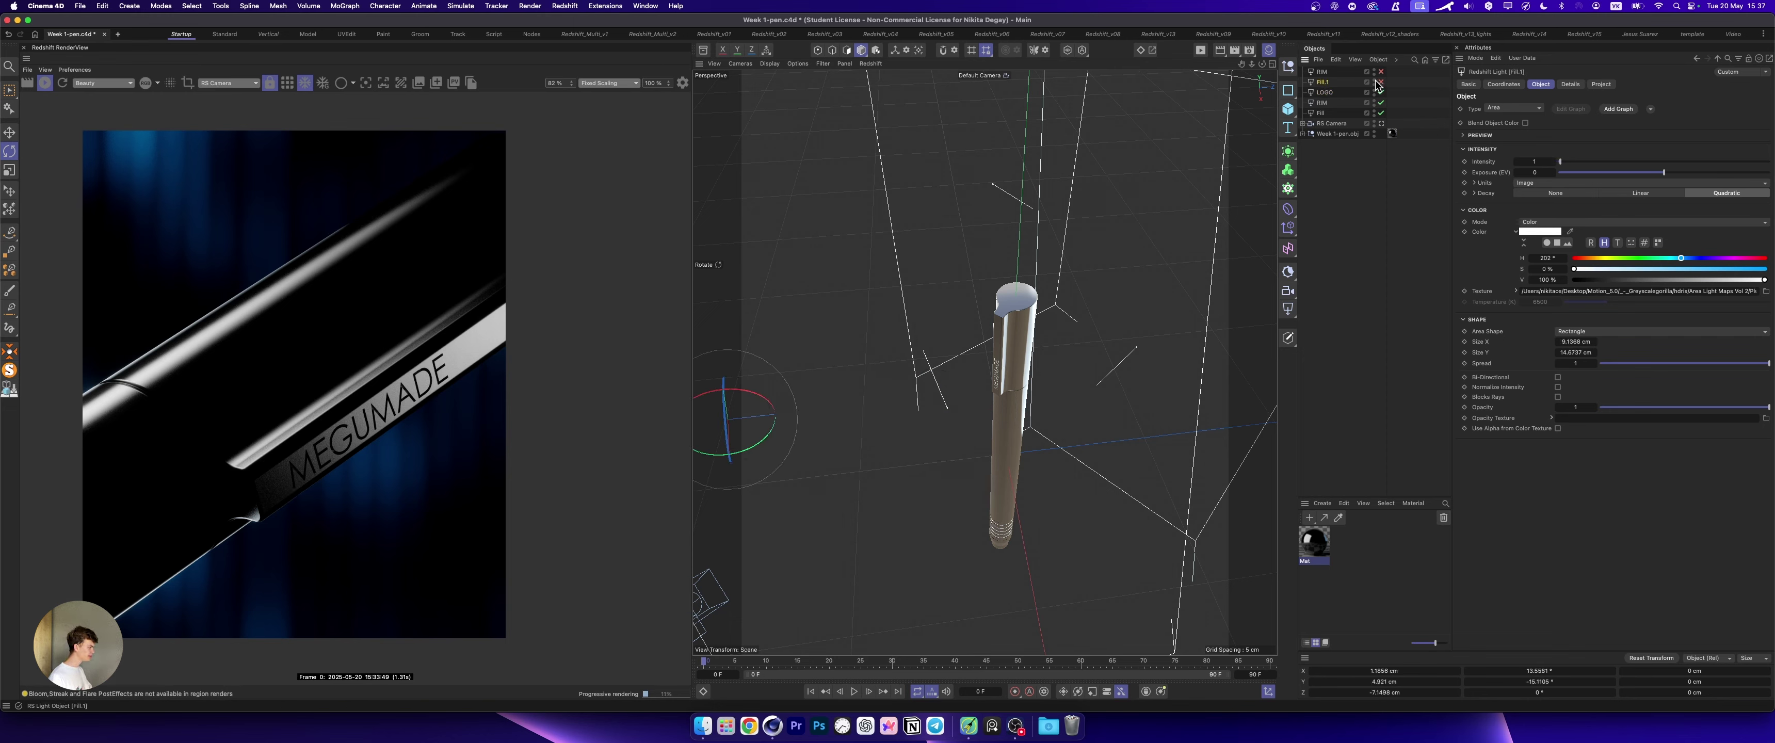
pyautogui.click(1381, 81)
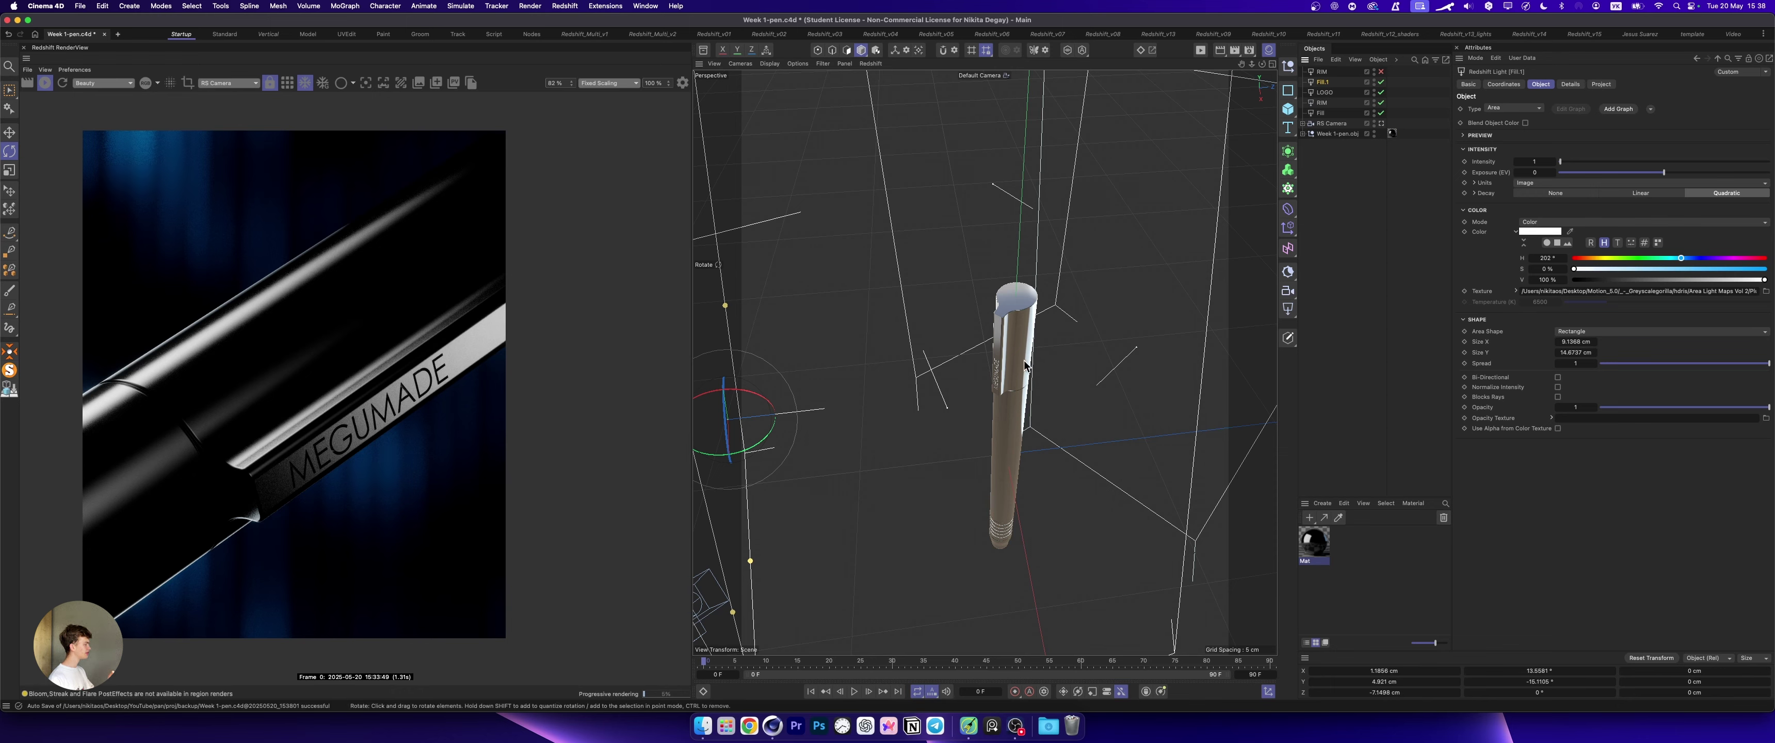
pyautogui.press('e')
pyautogui.moveTo(1025, 365)
pyautogui.keyDown('alt'); pyautogui.mouseDown()
pyautogui.moveTo(1063, 361)
pyautogui.moveTo(1026, 344)
pyautogui.mouseUp(); pyautogui.keyUp('alt')
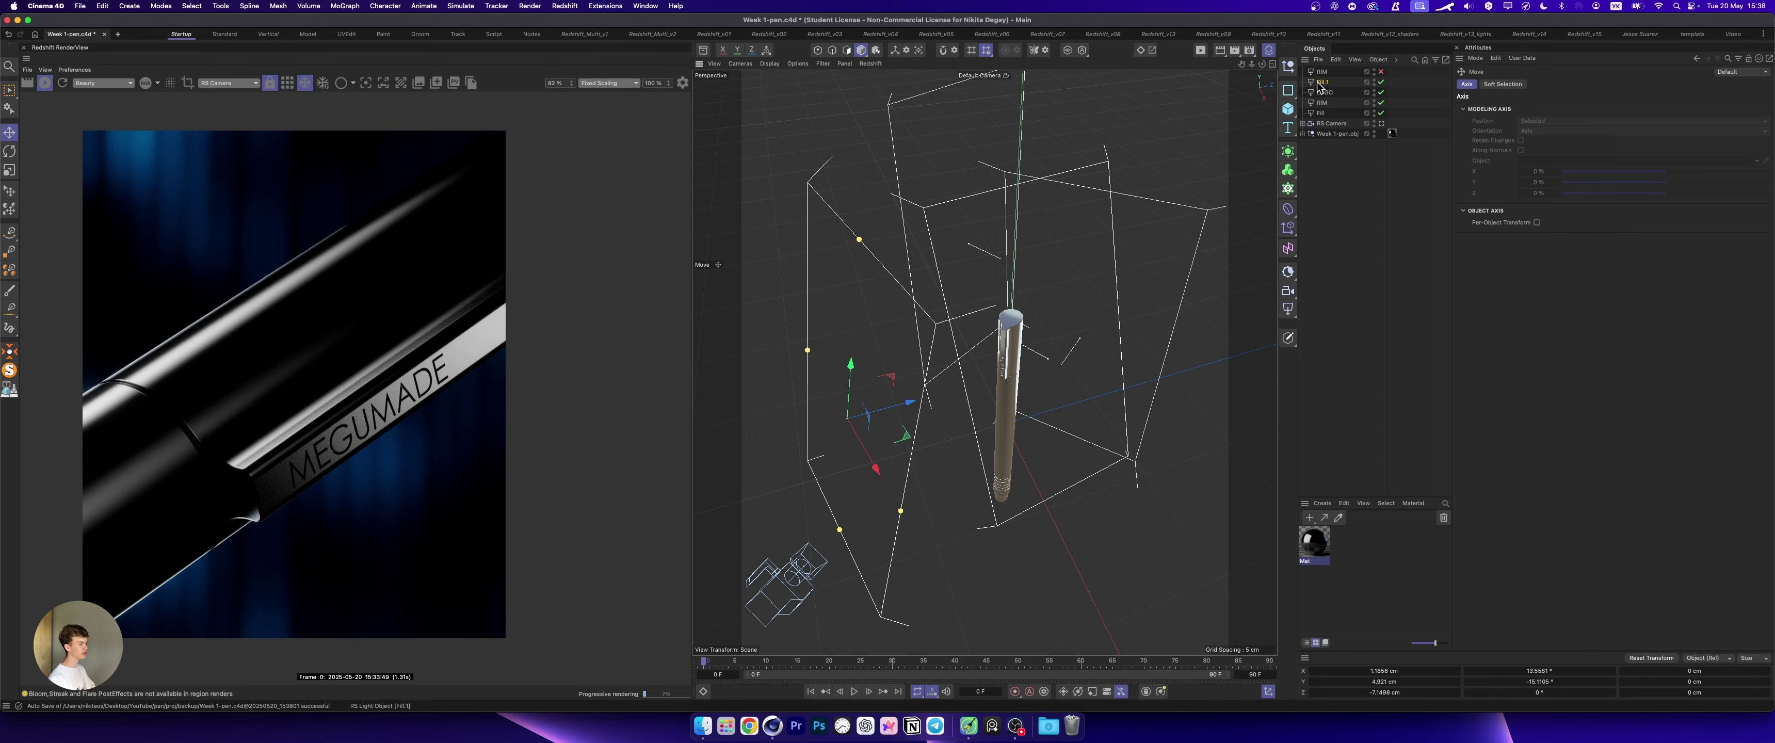
pyautogui.moveTo(863, 360)
pyautogui.mouseDown()
pyautogui.moveTo(869, 299)
pyautogui.moveTo(852, 336)
pyautogui.mouseUp()
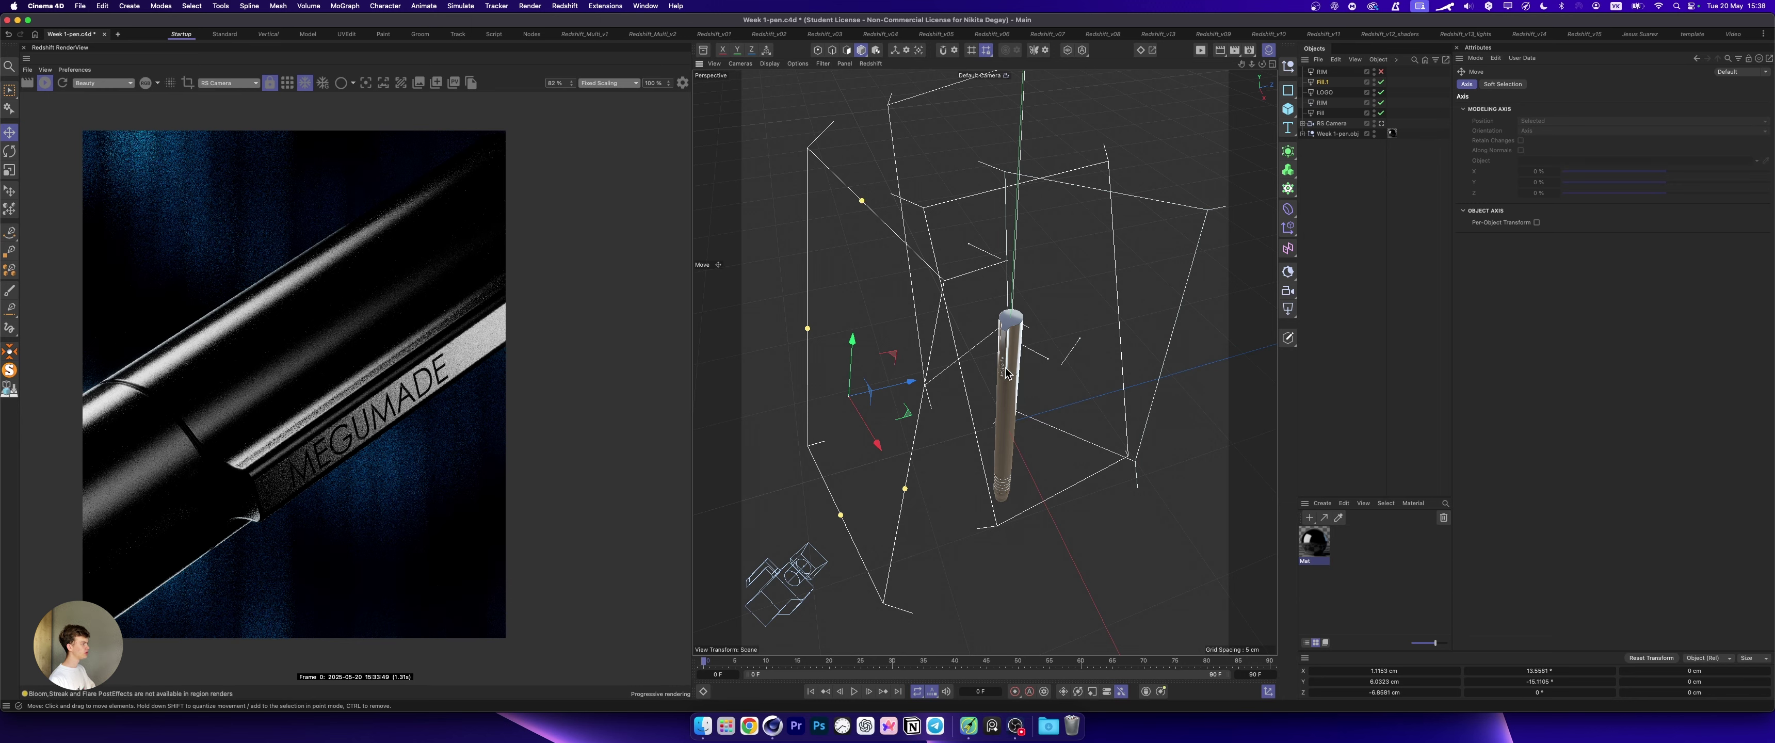
pyautogui.keyDown('alt'); pyautogui.moveTo(990, 403); pyautogui.dragTo(896, 388); pyautogui.keyUp('alt')
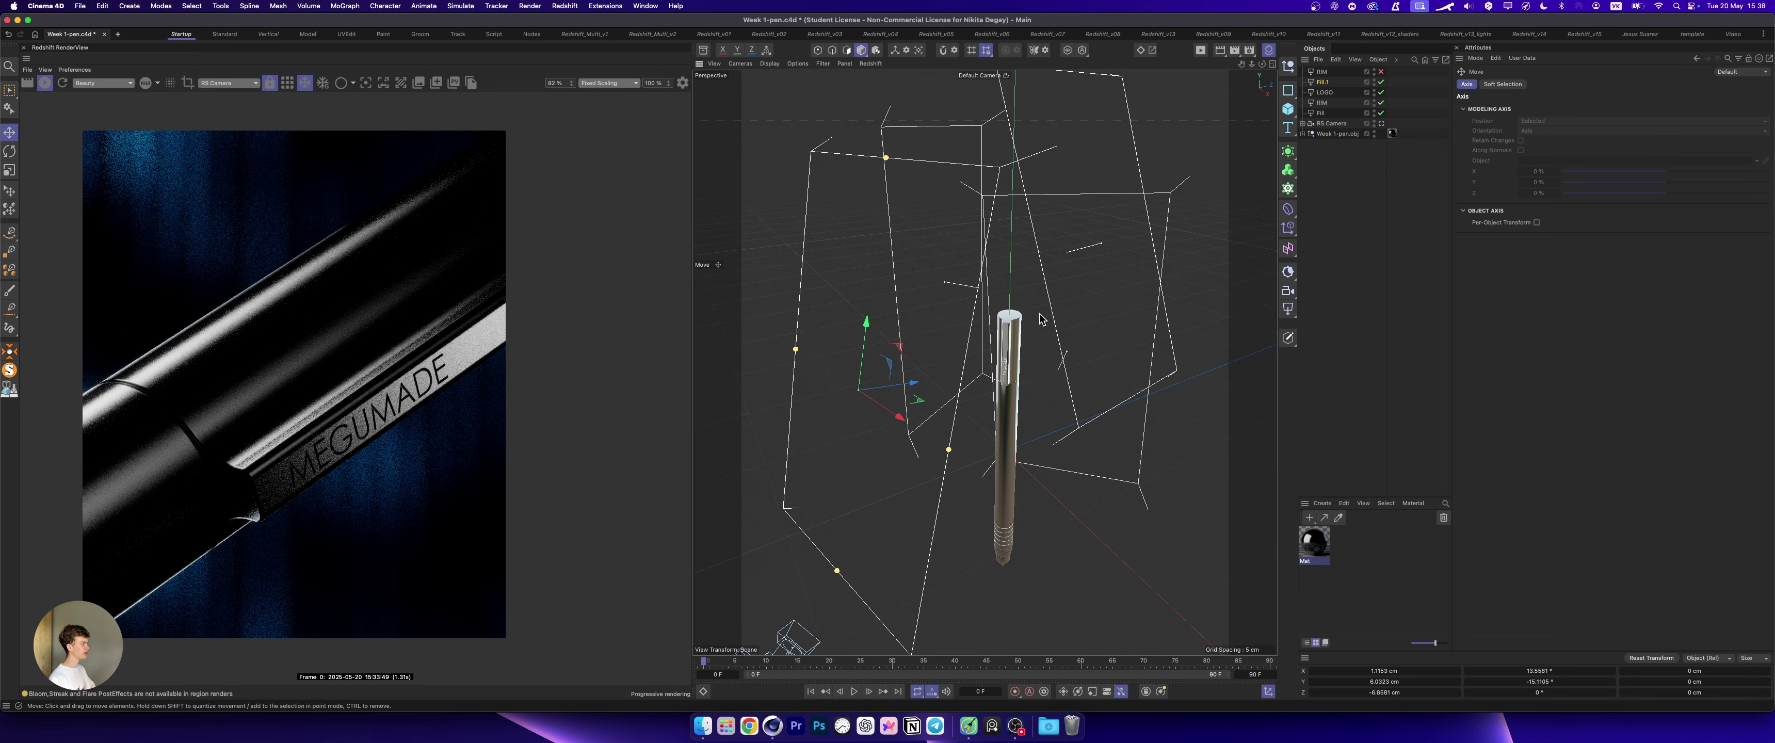
# Try raising the Fill 1 light's intensity to about 27.2, and undo the change
pyautogui.click(1323, 82)
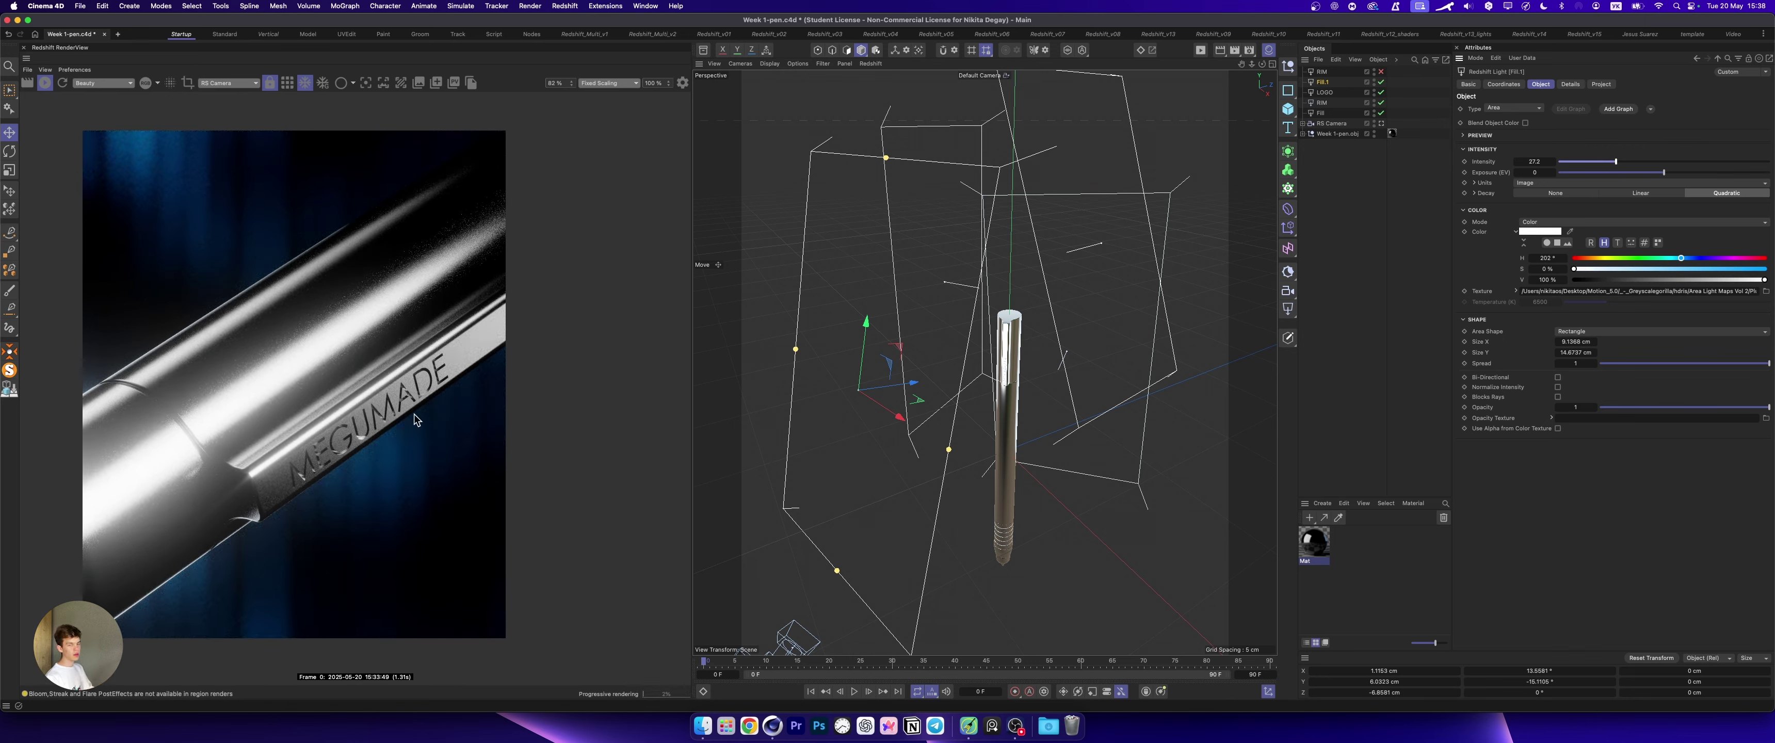
pyautogui.press('super+z')
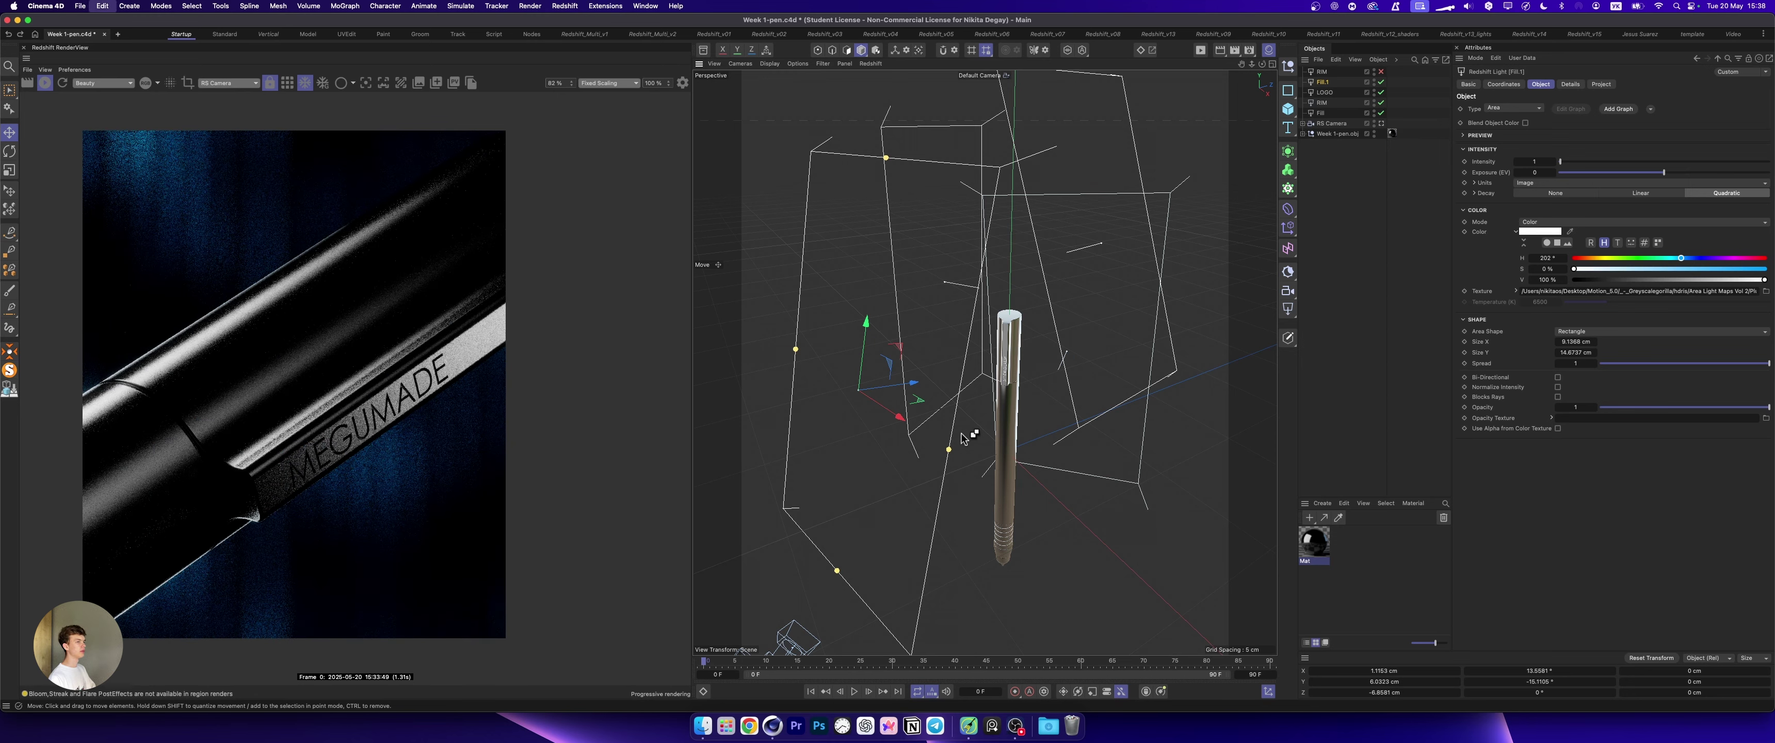
# Enable the topmost RIM area light and compare the render with it off and on, using a render region around the clip's end
pyautogui.click(1375, 72)
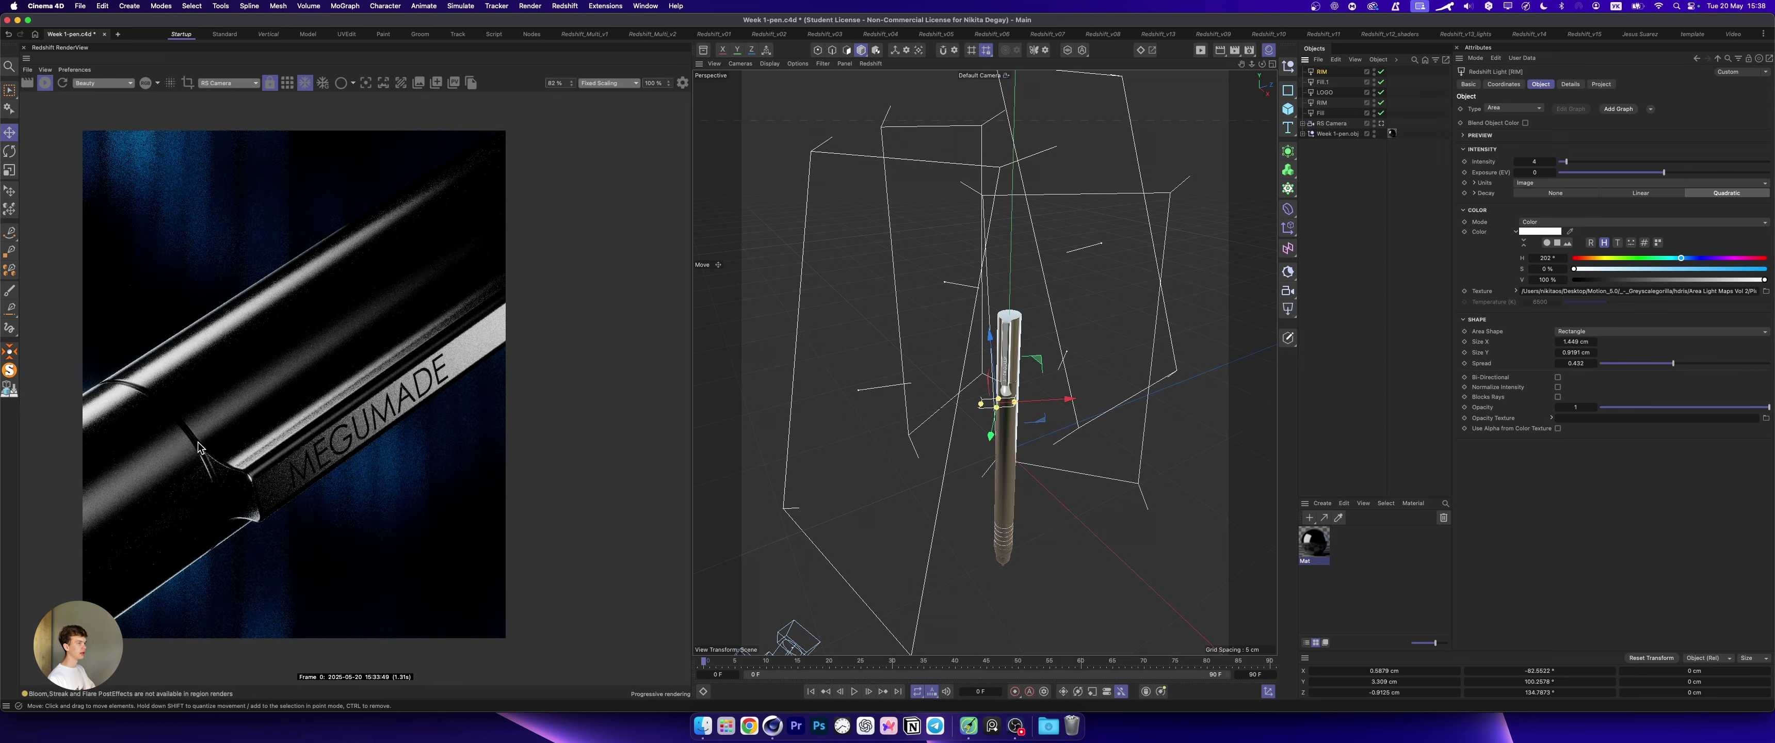
pyautogui.keyDown('ctrl'); pyautogui.moveTo(361, 360); pyautogui.dragTo(83, 638); pyautogui.keyUp('ctrl')
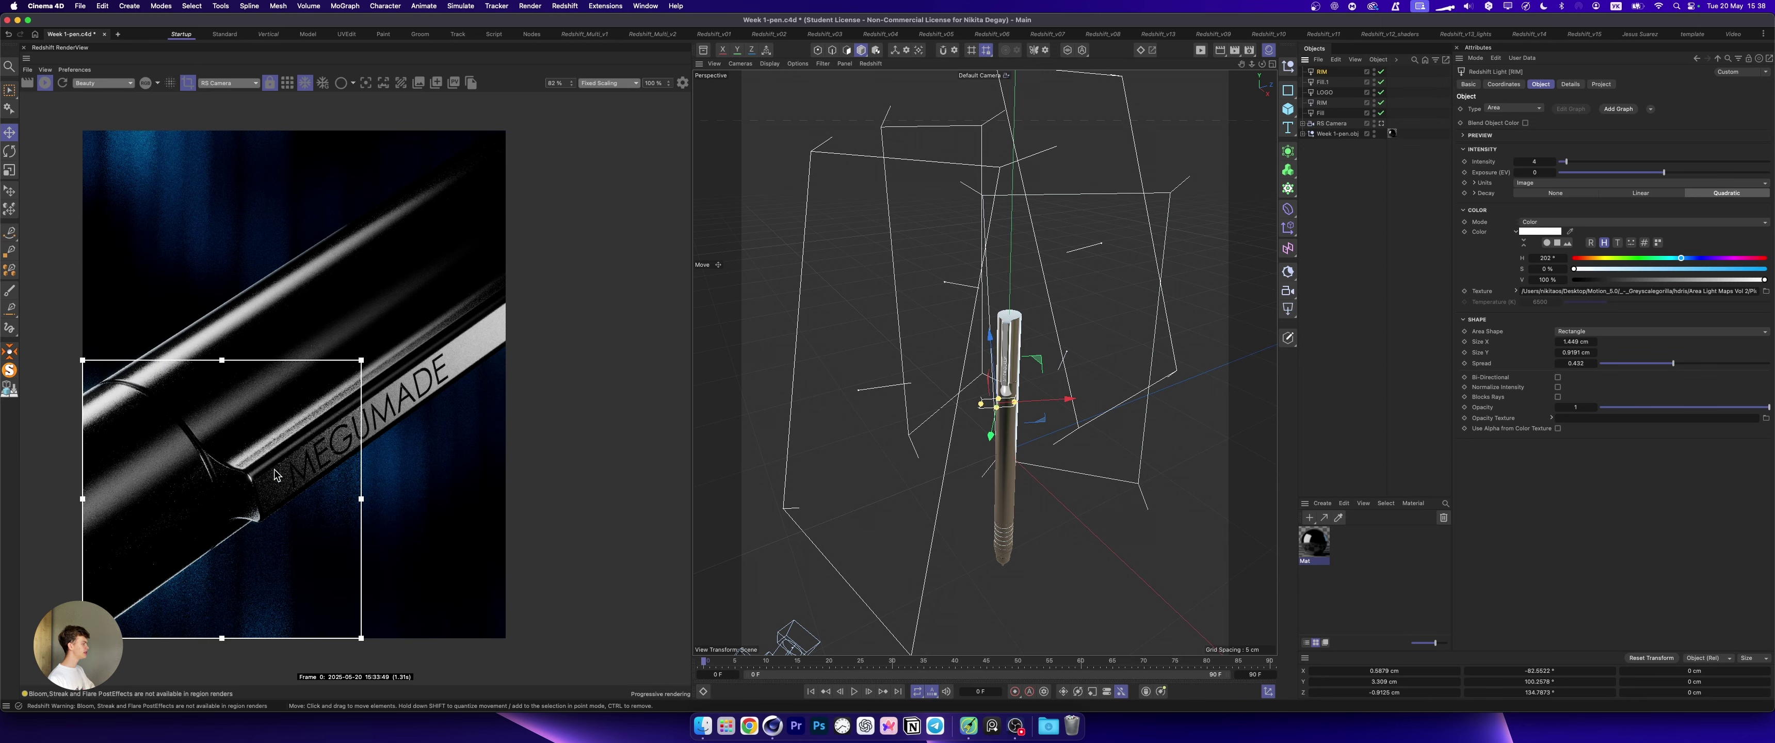
pyautogui.click(188, 82)
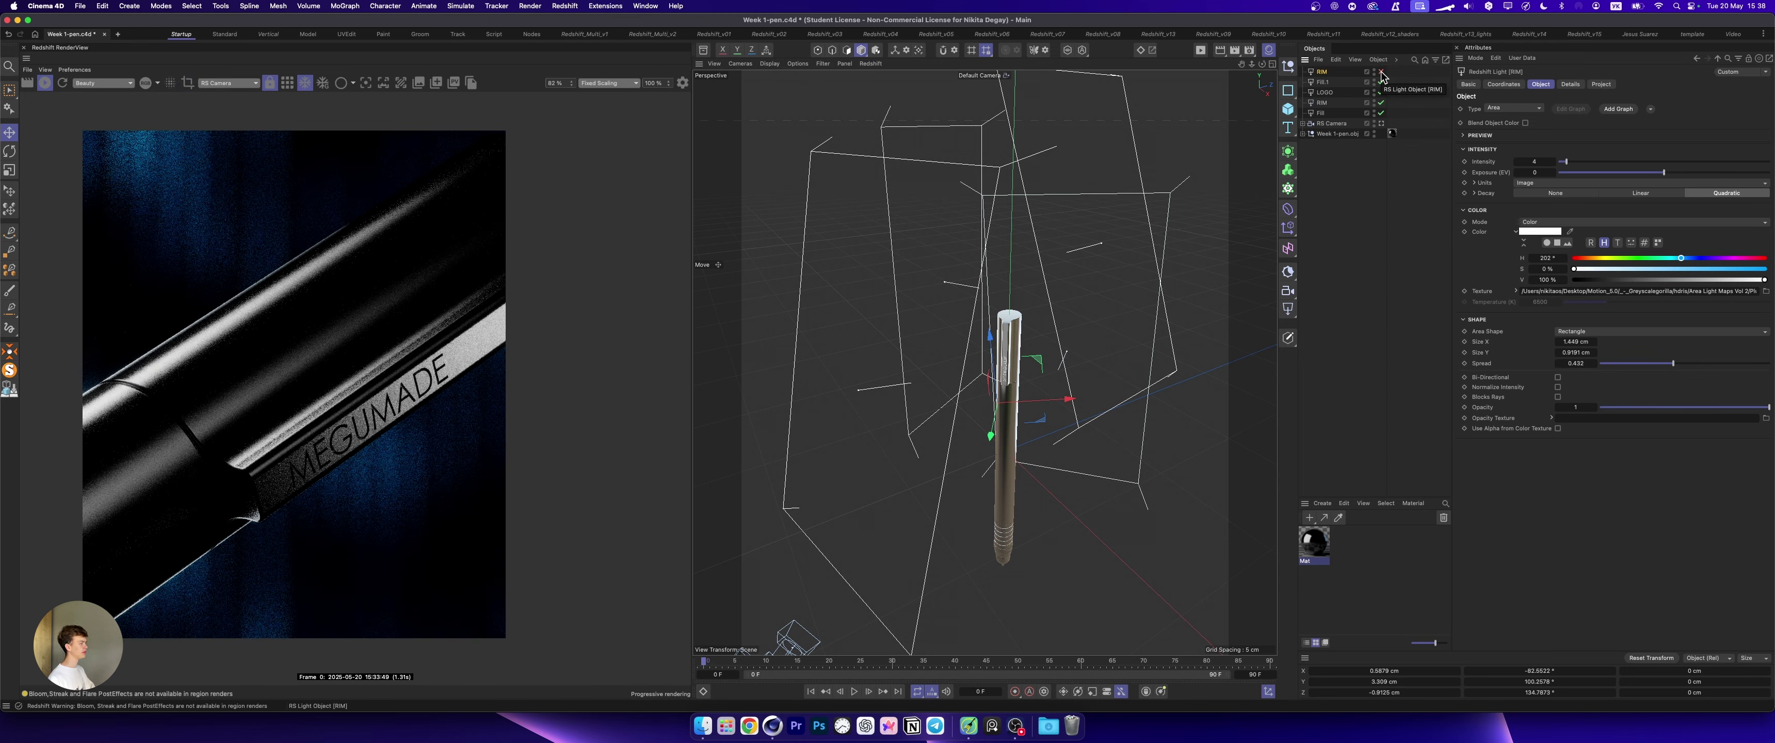
pyautogui.keyDown('ctrl'); pyautogui.moveTo(160, 432); pyautogui.dragTo(261, 517); pyautogui.keyUp('ctrl')
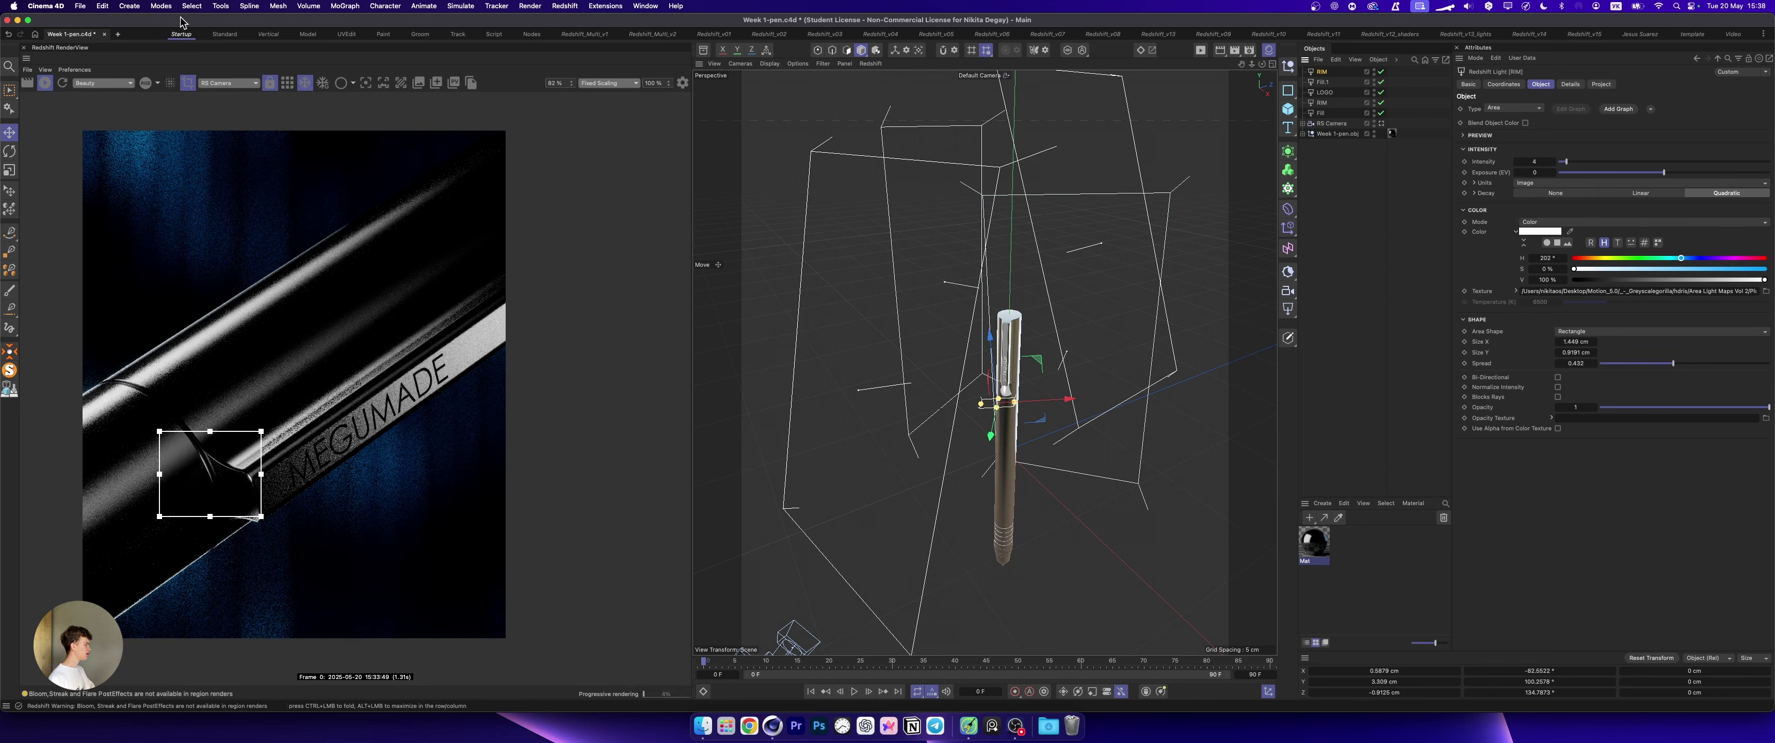
pyautogui.click(187, 82)
pyautogui.scroll(-1, 304, 407)
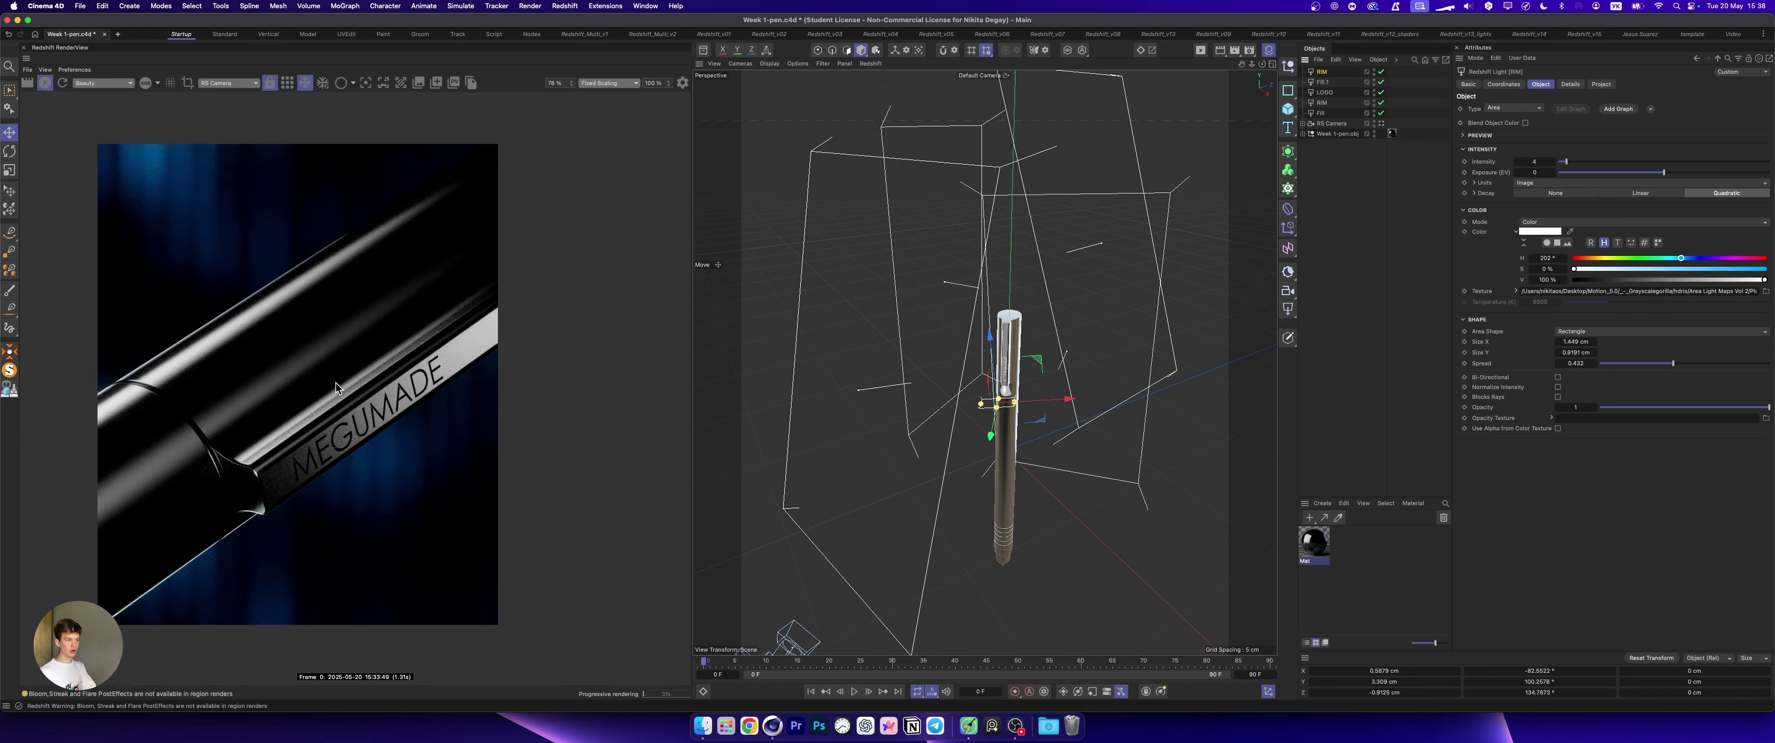
# Isolate the Fill area light by disabling the other four area lights, and keep it selected
pyautogui.click(792, 345)
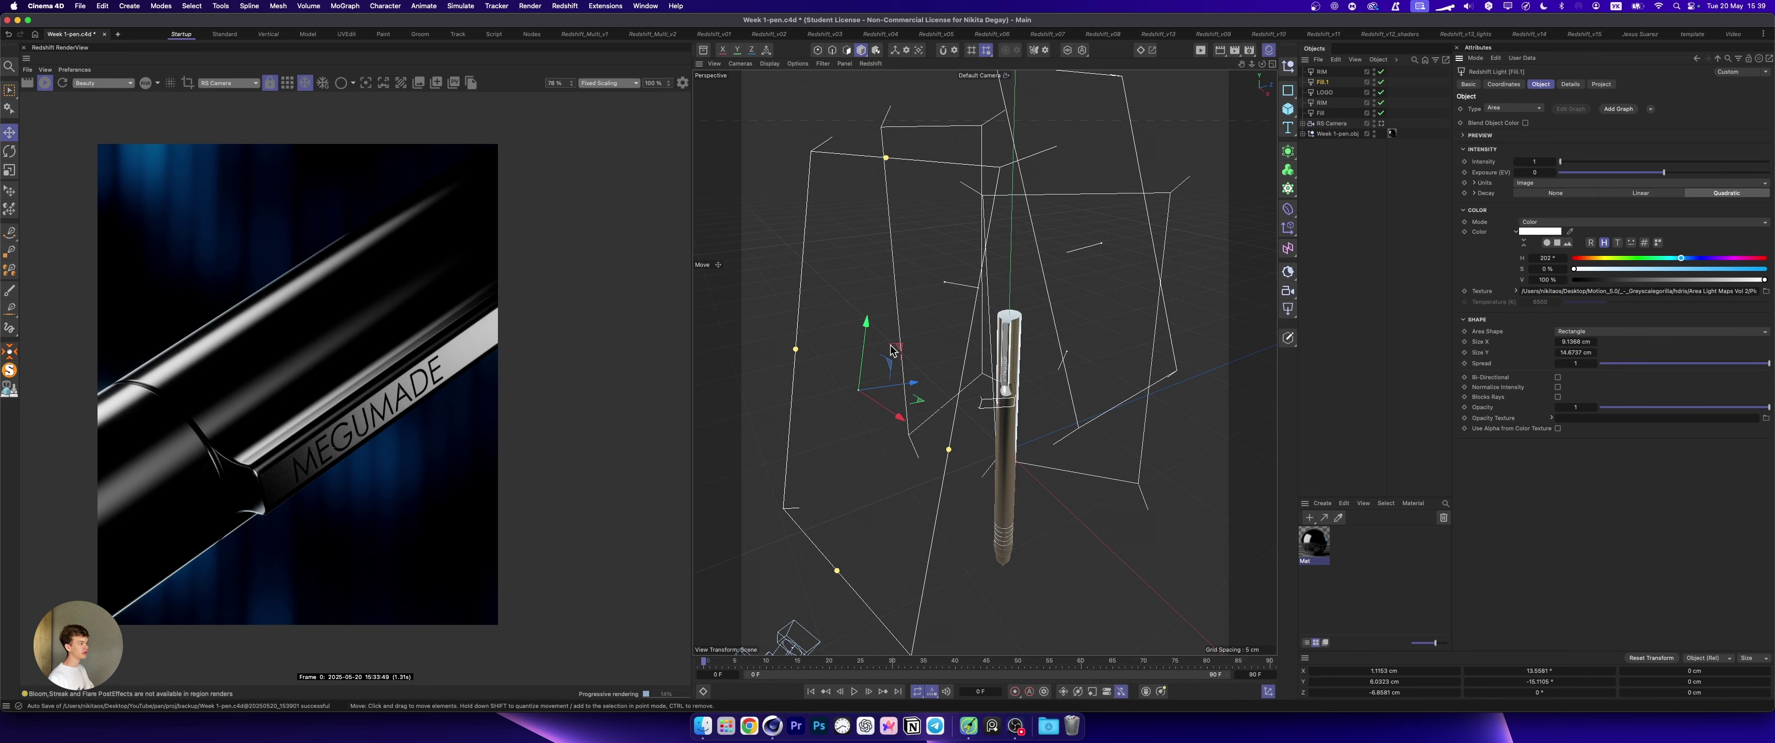
pyautogui.keyDown('alt'); pyautogui.moveTo(893, 351); pyautogui.dragTo(874, 341); pyautogui.keyUp('alt')
pyautogui.click(860, 295)
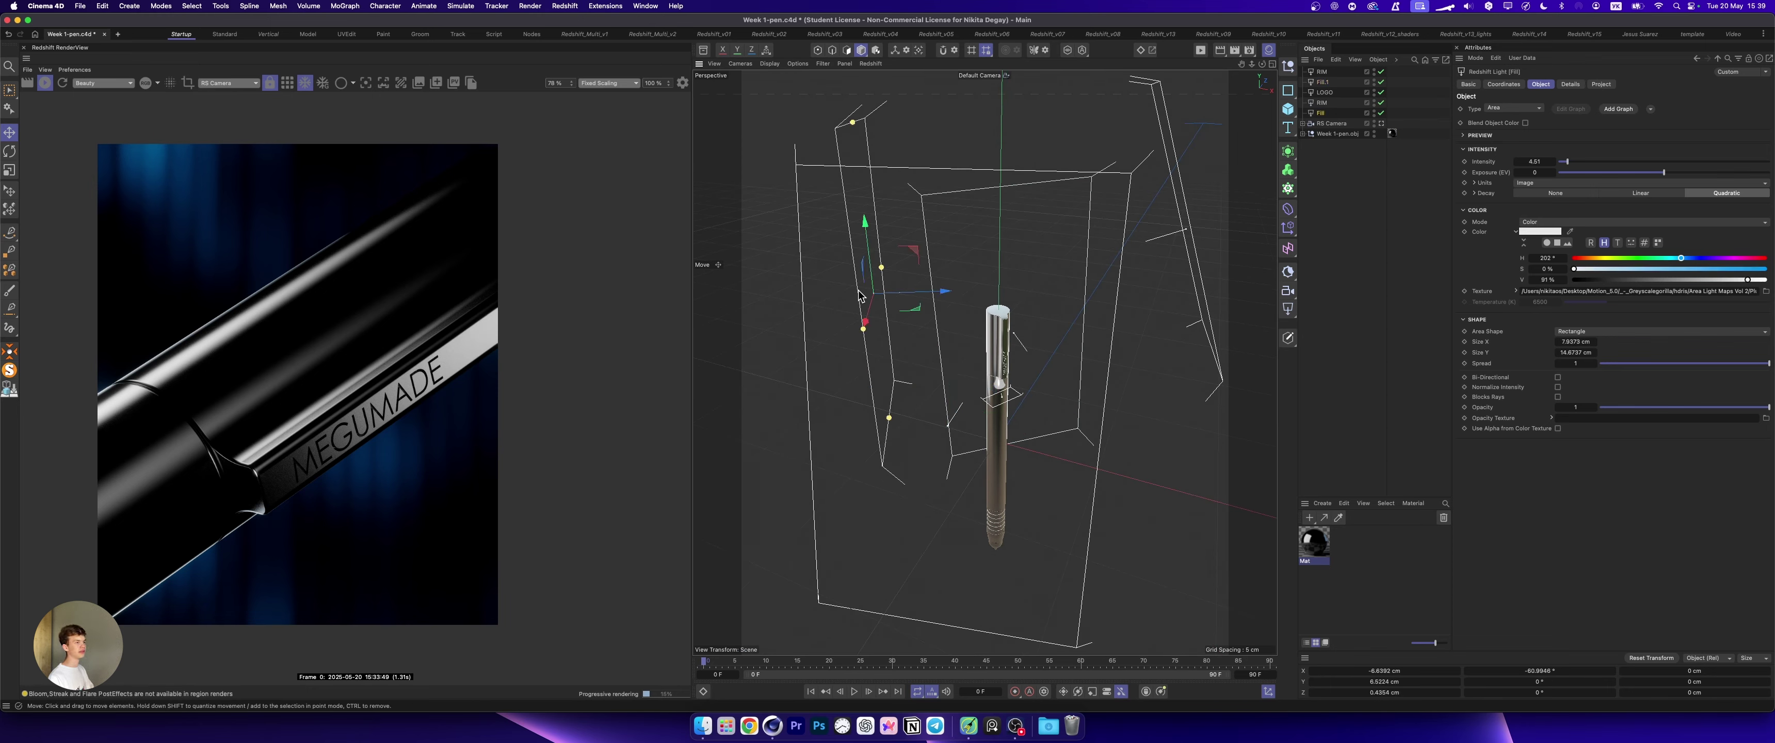
pyautogui.click(1381, 115)
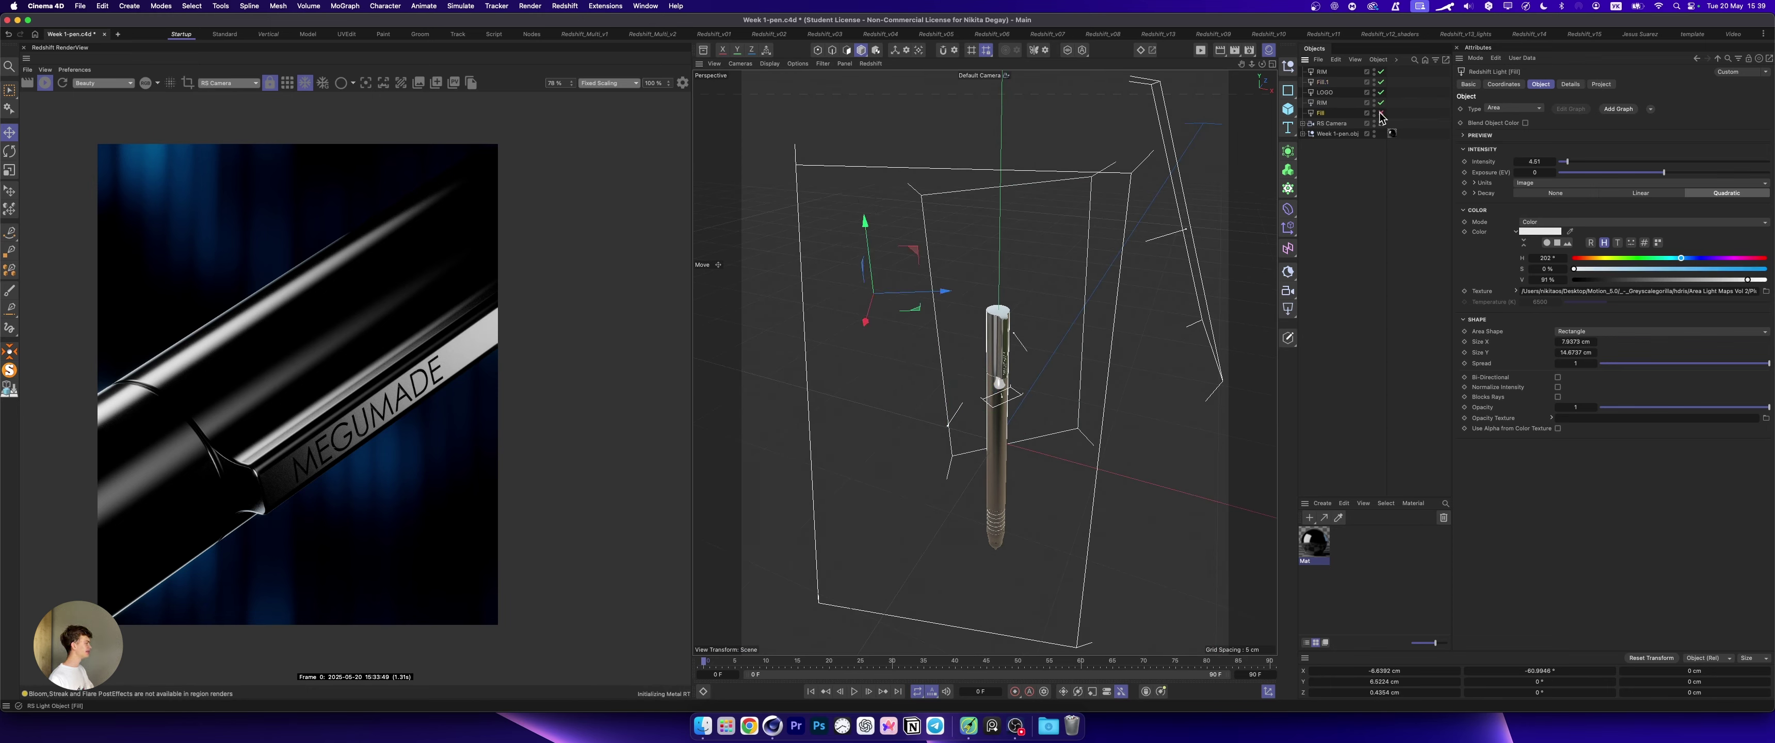
pyautogui.click(1380, 114)
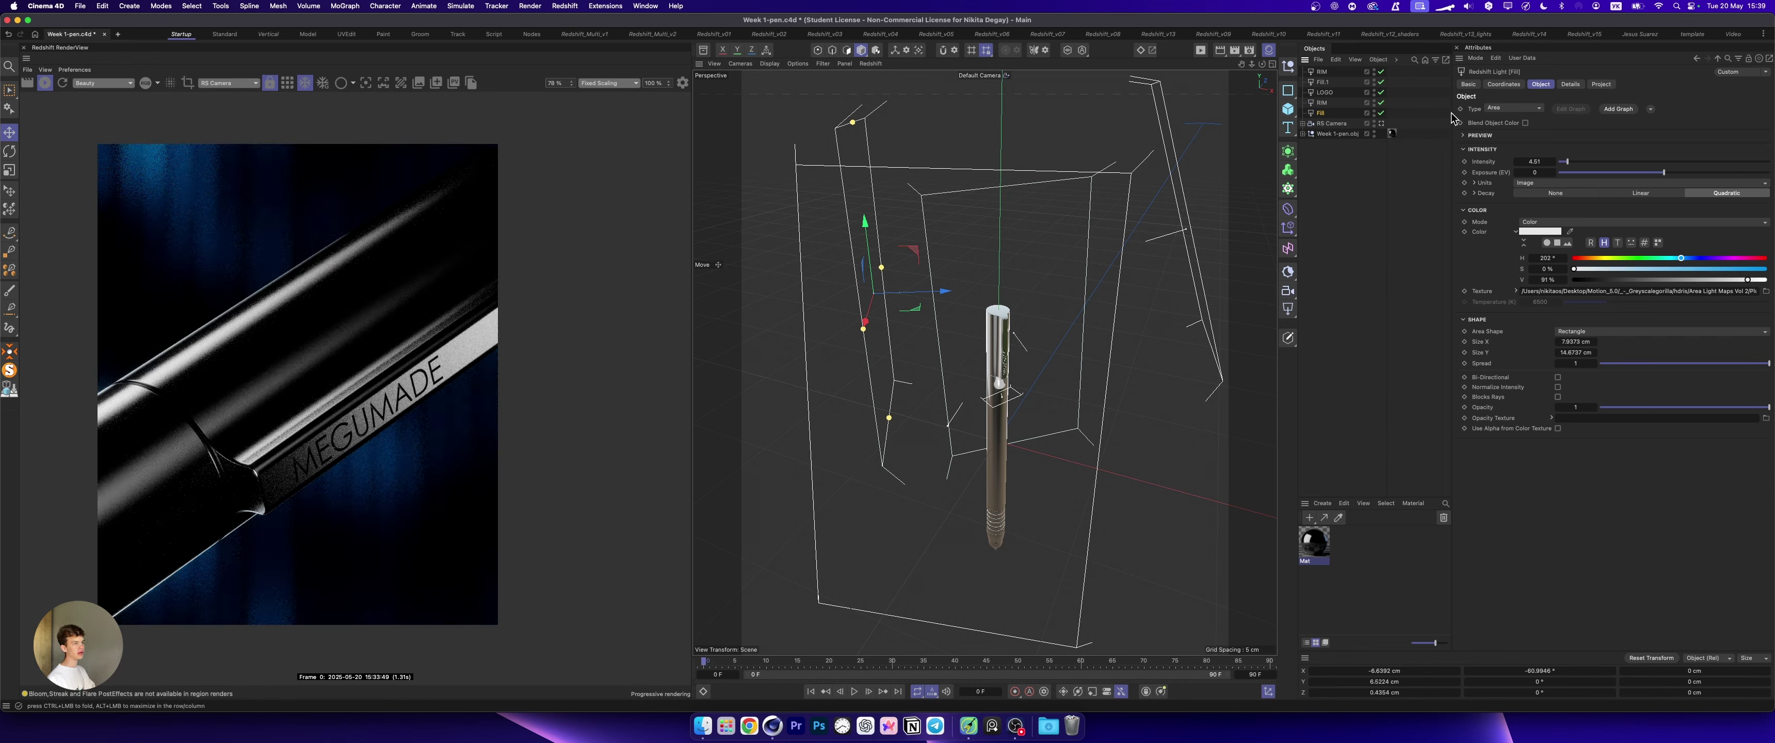
pyautogui.moveTo(1381, 102); pyautogui.dragTo(1381, 71)
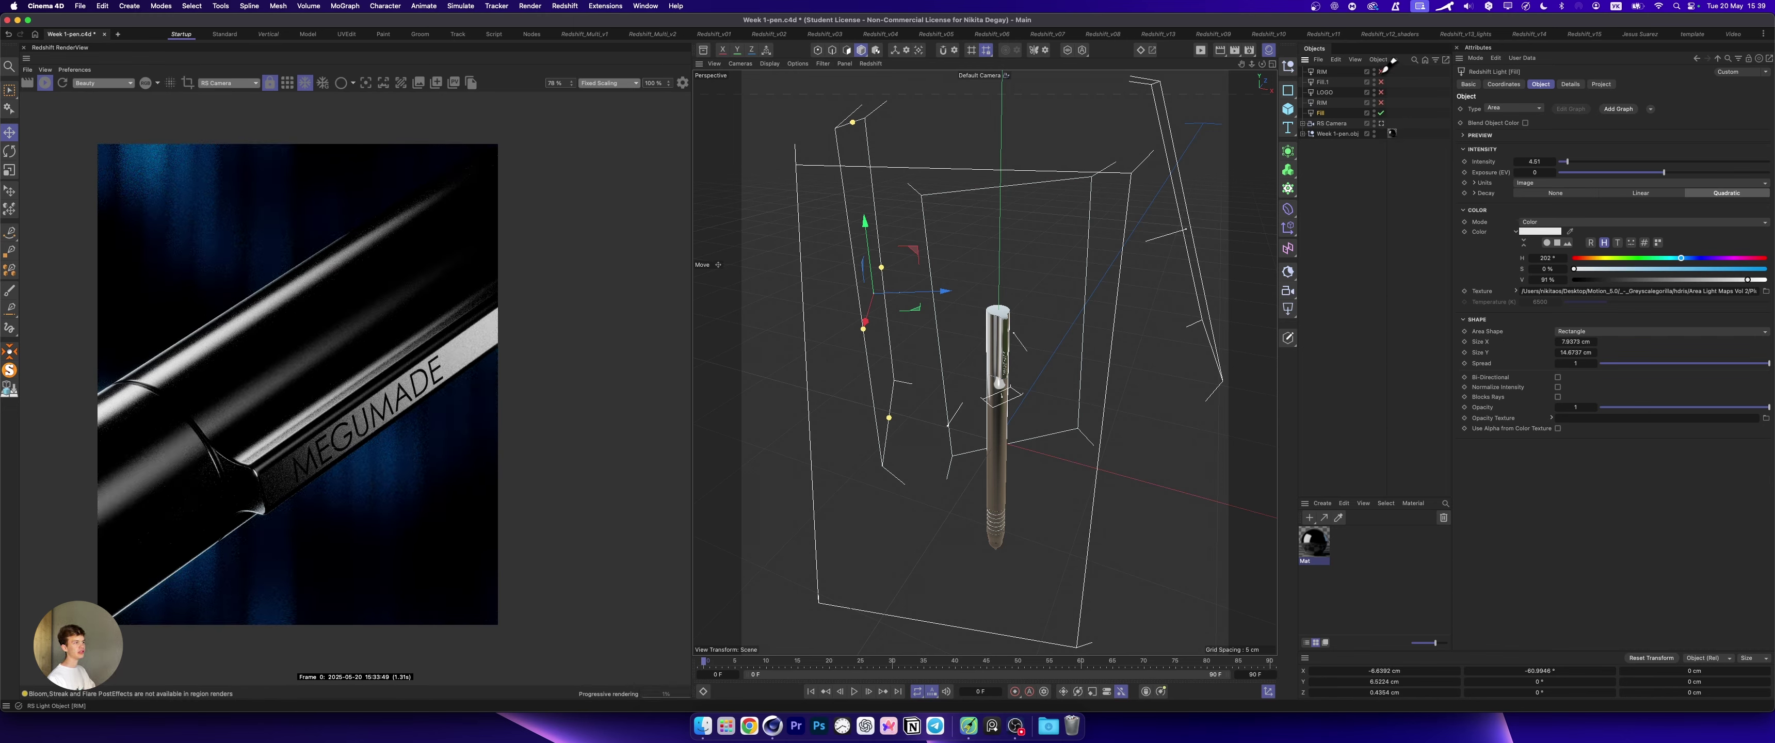
pyautogui.rightClick(1317, 111)
pyautogui.click(1319, 112)
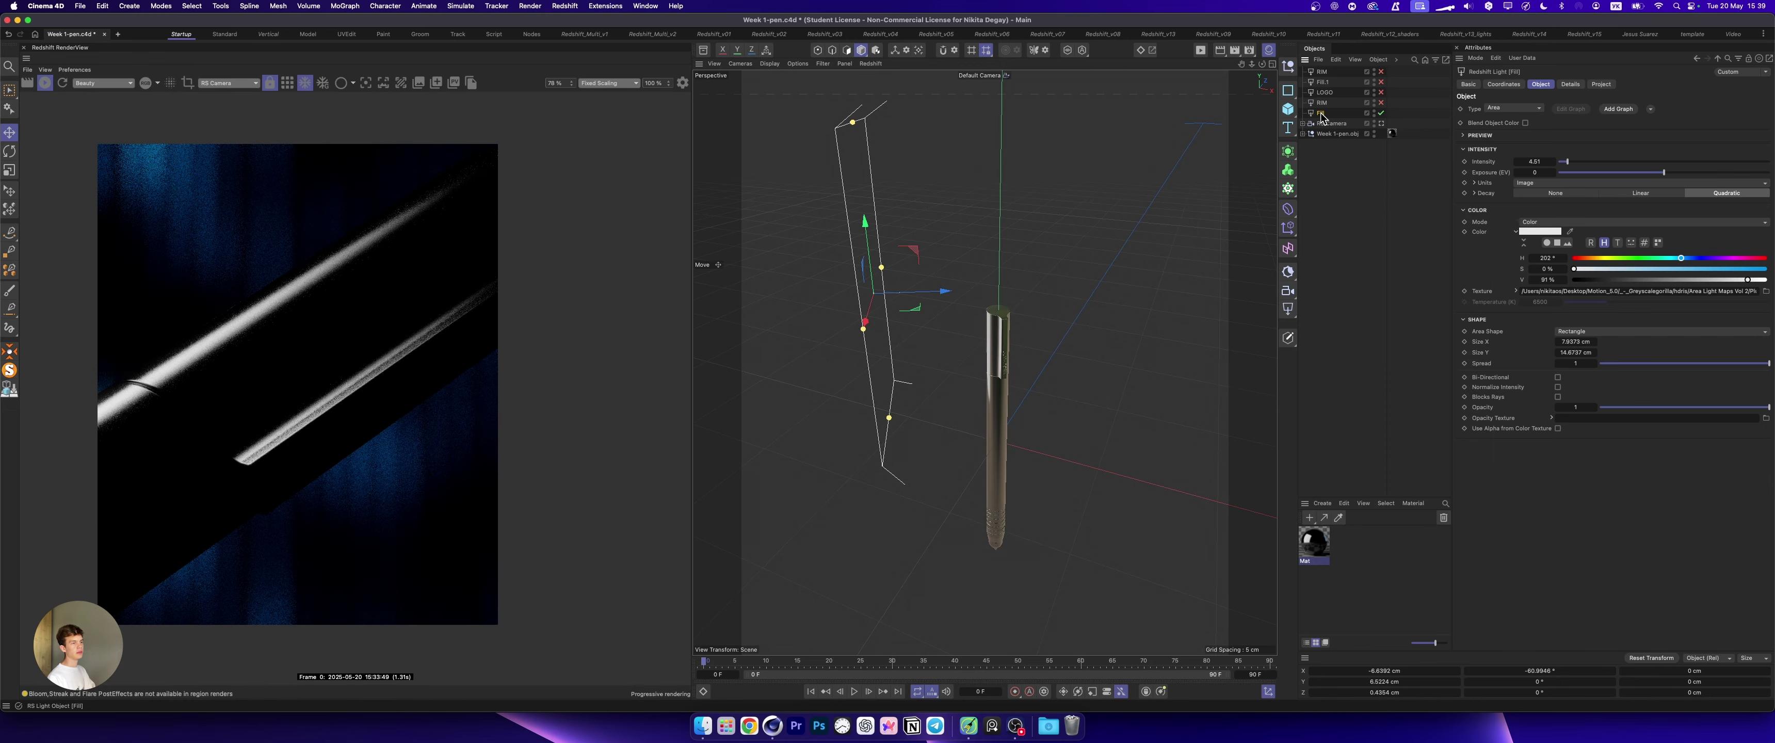
# Try the Fill light without its color texture, and restore the same texture path
pyautogui.click(1580, 291)
pyautogui.press('BackSpace')
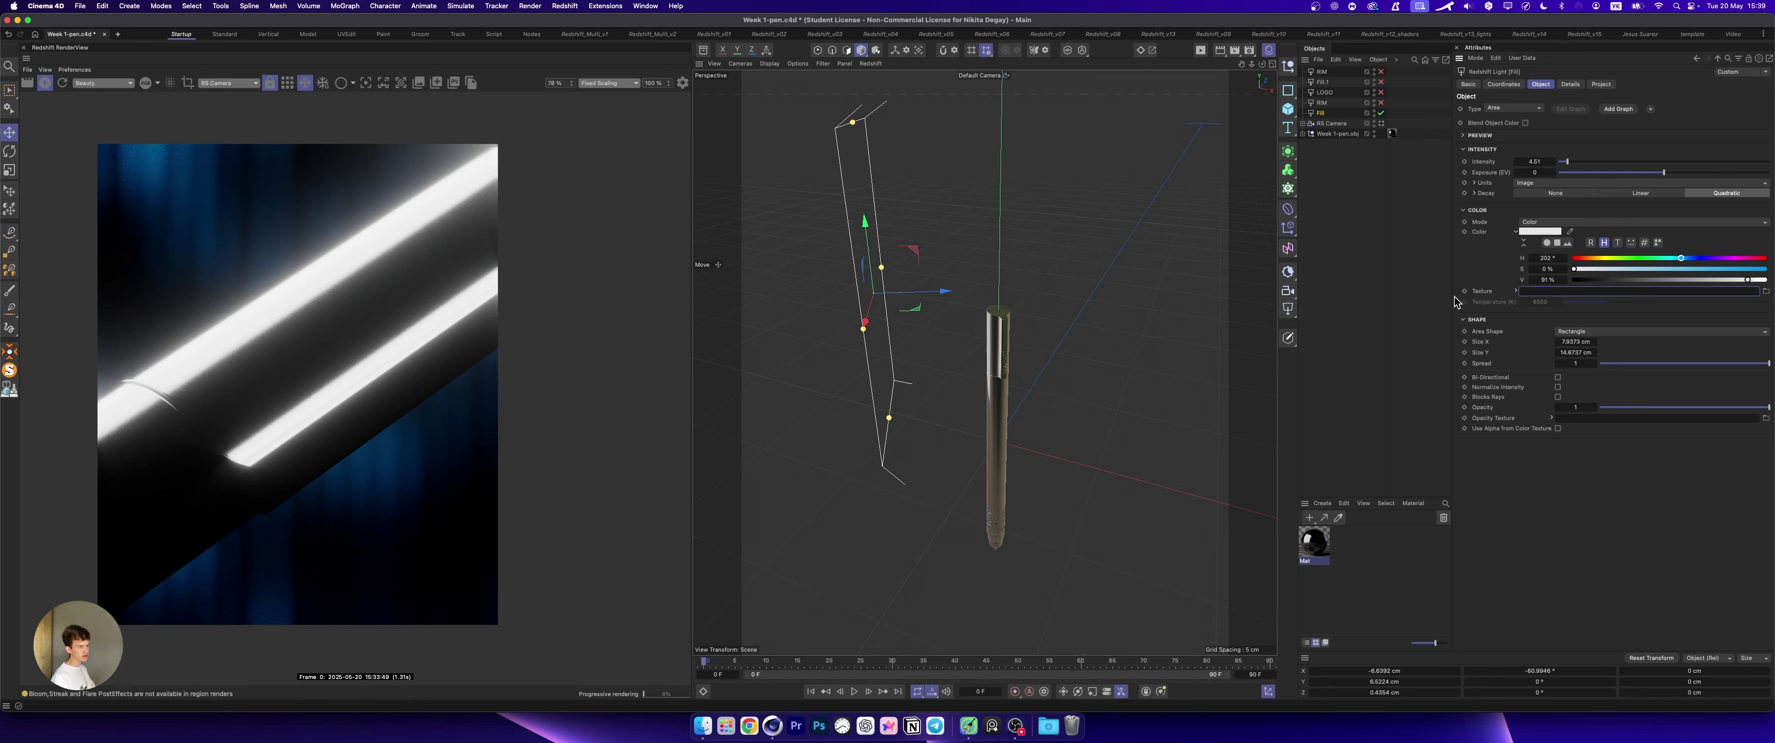
pyautogui.press('super+v')
pyautogui.press('Return')
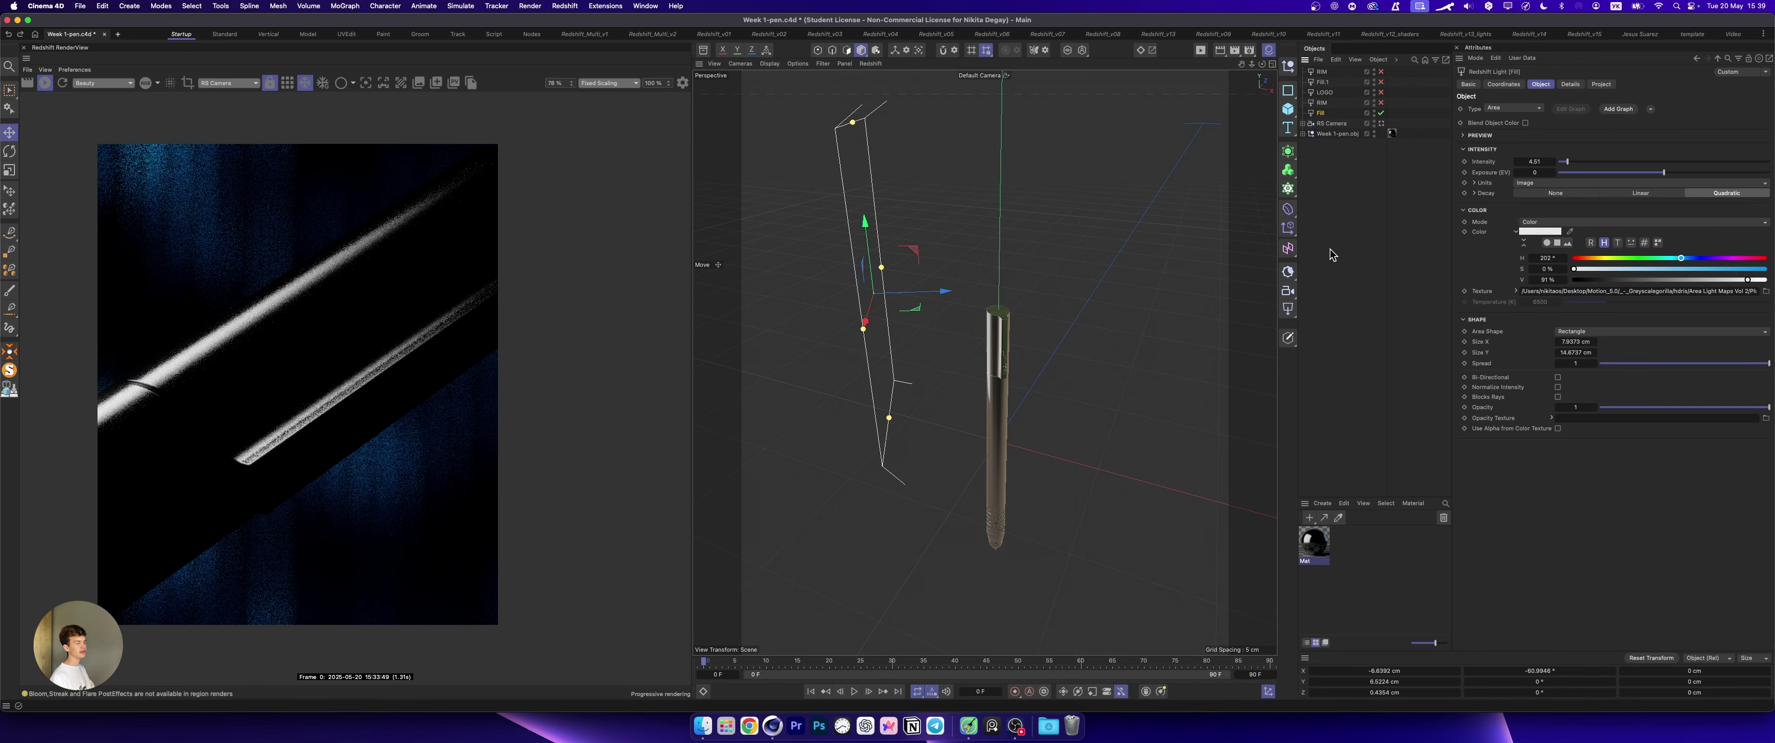
# Deselect the Fill light and re-enable the four area lights listed above it
pyautogui.click(1330, 248)
pyautogui.moveTo(1381, 71); pyautogui.dragTo(1381, 102)
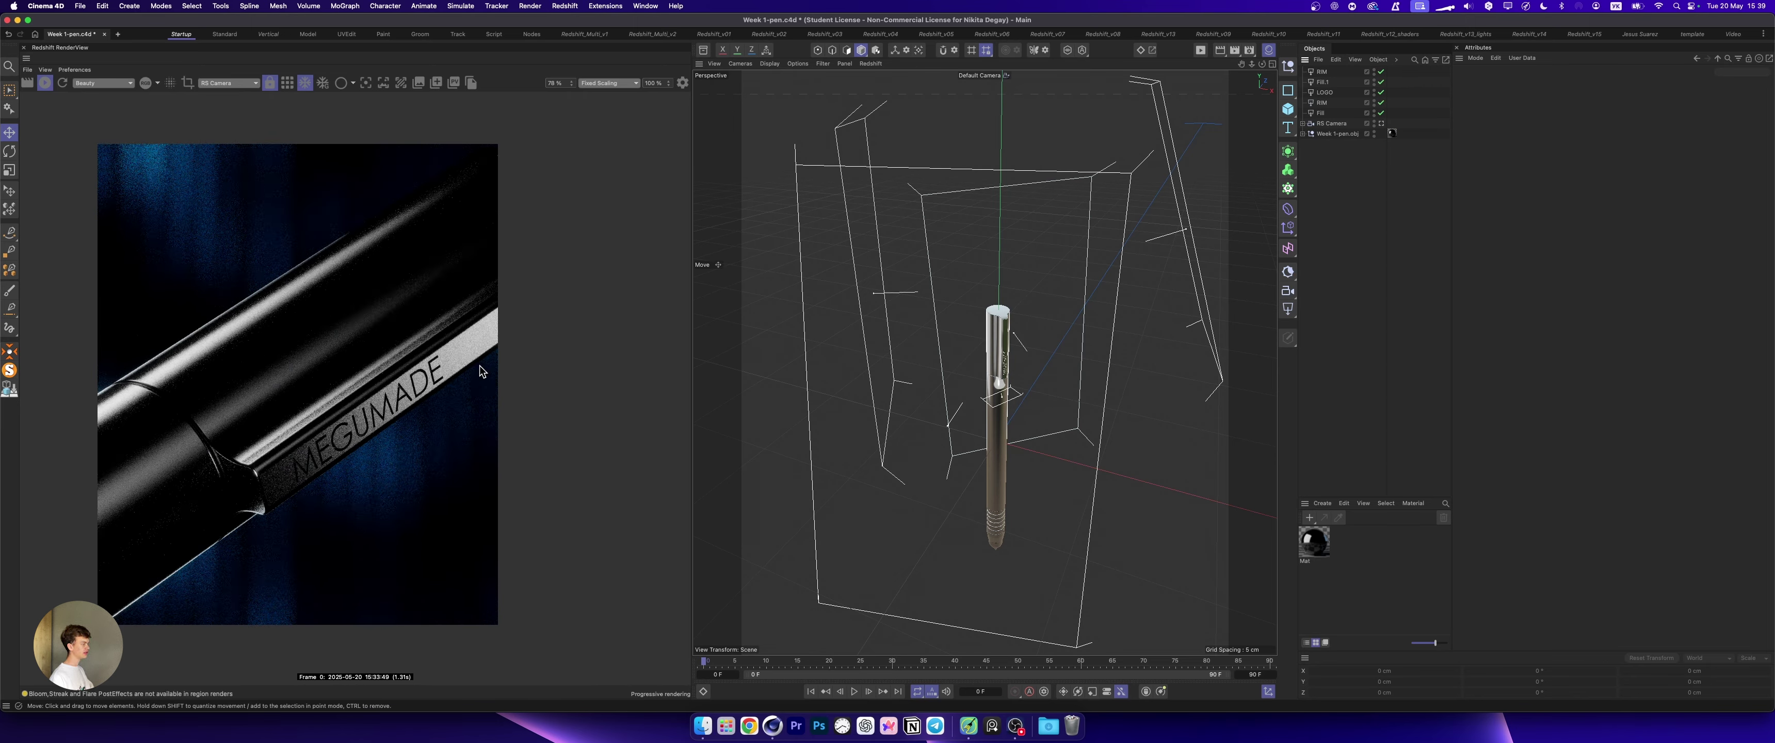
pyautogui.scroll(1, 359, 385)
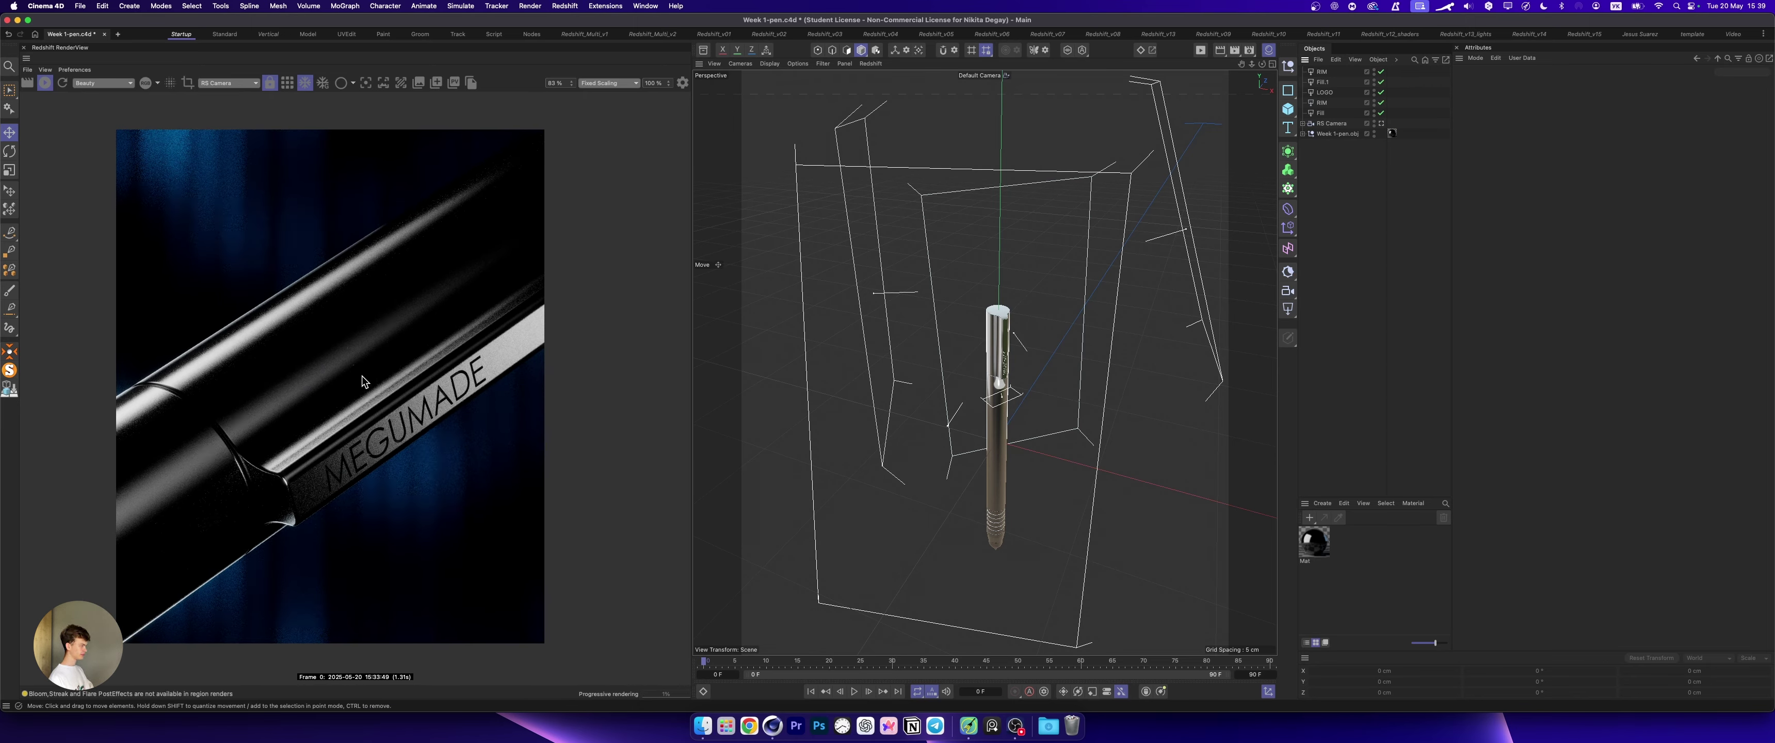